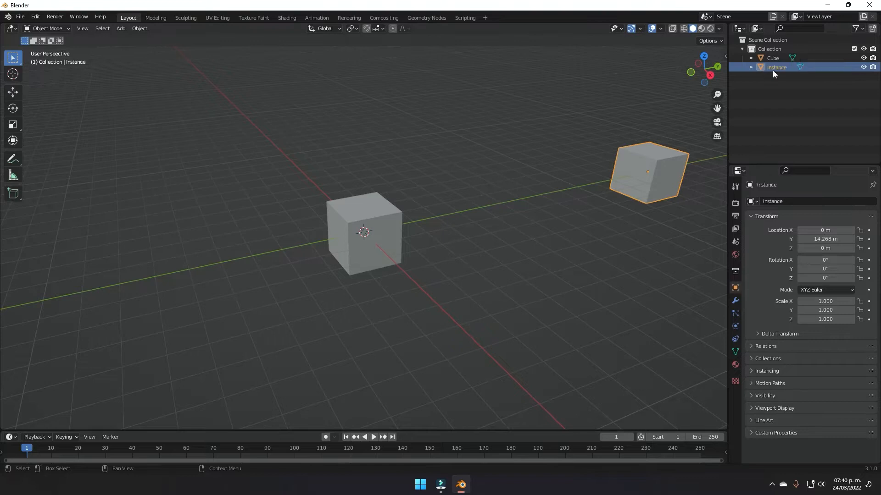
# Step: Show the material settings for the new Instance cube
pyautogui.click(736, 365)
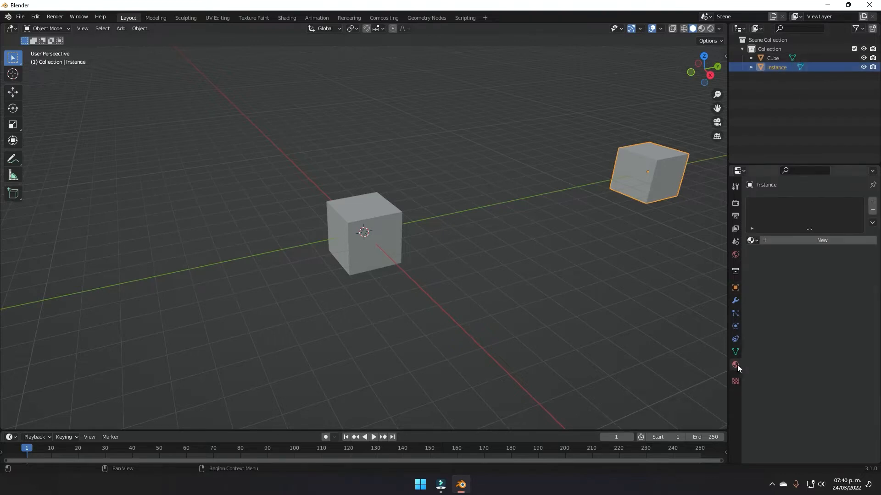
# Step: Create a new material for Instance and rename the centre cube's material to 'Cube'
pyautogui.click(786, 243)
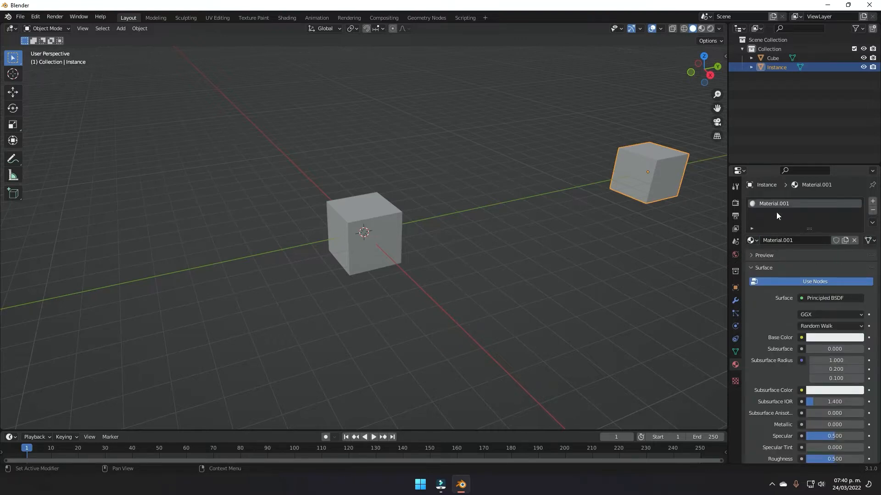
pyautogui.click(383, 203)
pyautogui.click(781, 238)
pyautogui.write('Cube')
pyautogui.press('Return')
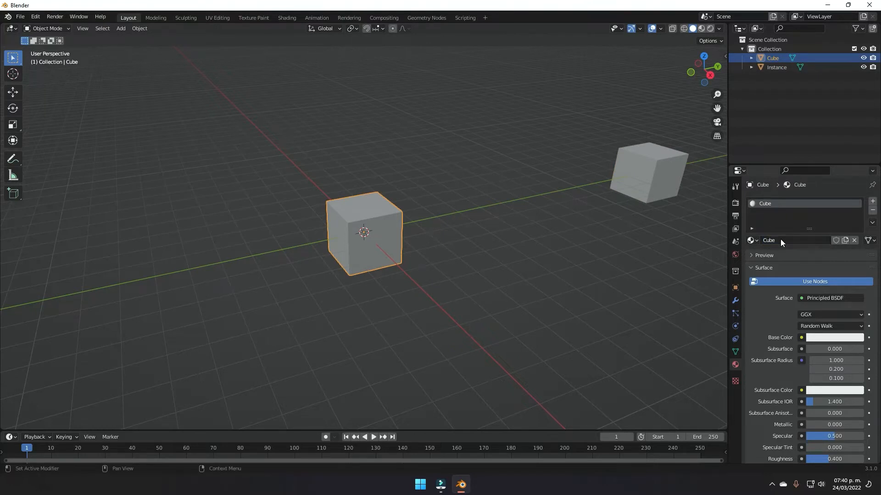
# Step: Rename the Instance cube's material to 'Instance', then deselect it
pyautogui.click(648, 174)
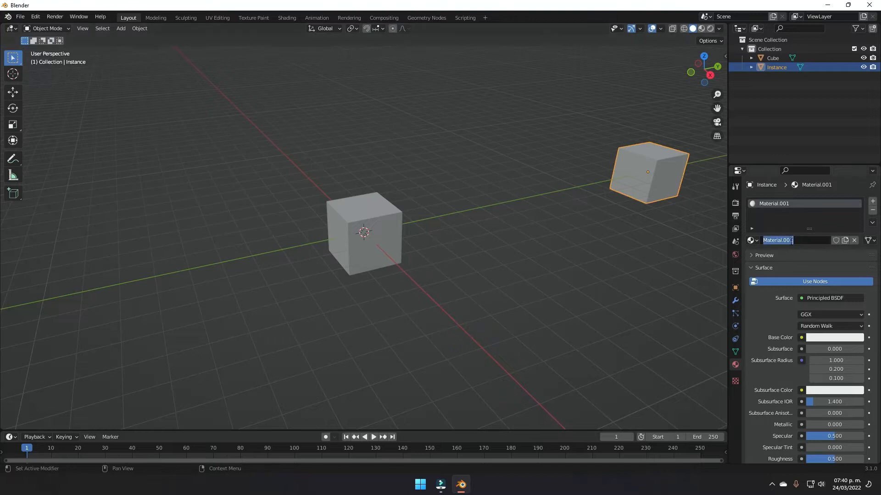
pyautogui.write('Instance')
pyautogui.press('Return')
pyautogui.click(451, 229)
pyautogui.hotkey('shift', 'a')
pyautogui.moveTo(450, 230)
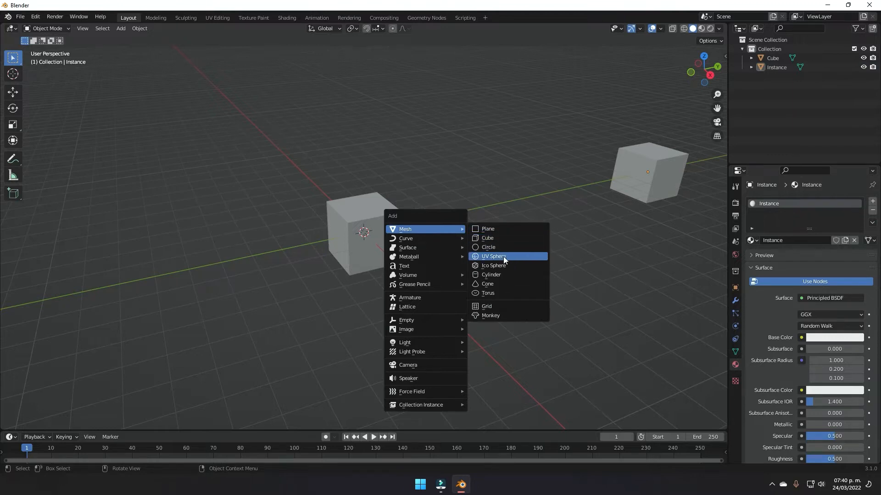
# Step: Add a UV sphere, raise it along Z and scale it down
pyautogui.click(503, 257)
pyautogui.press('g')
pyautogui.press('z')
pyautogui.click(457, 250)
pyautogui.press('s')
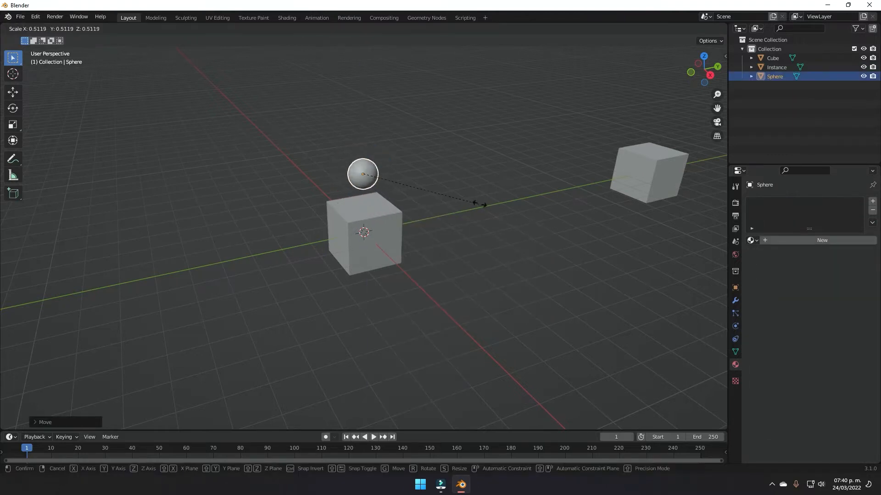
pyautogui.click(429, 185)
# Step: Shrink the sphere further and lift it along Z to float just above the centre cube
pyautogui.scroll(5, 430, 186)
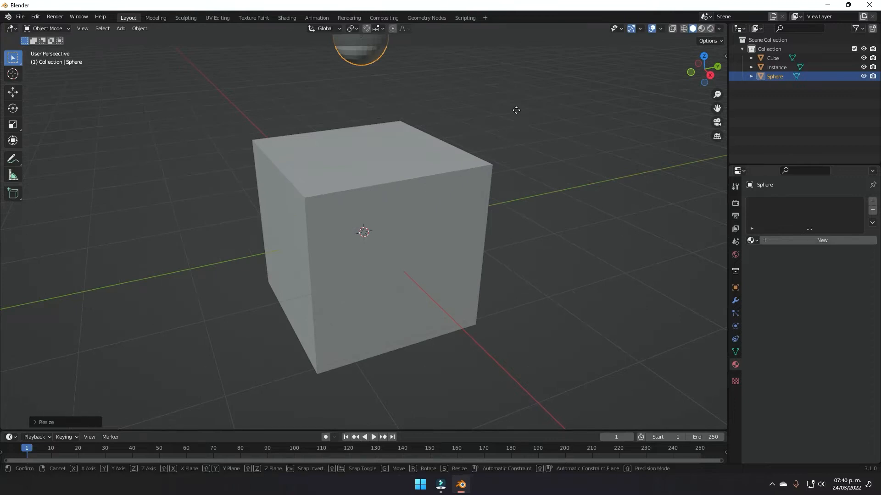
pyautogui.click(497, 133)
pyautogui.scroll(-3, 491, 135)
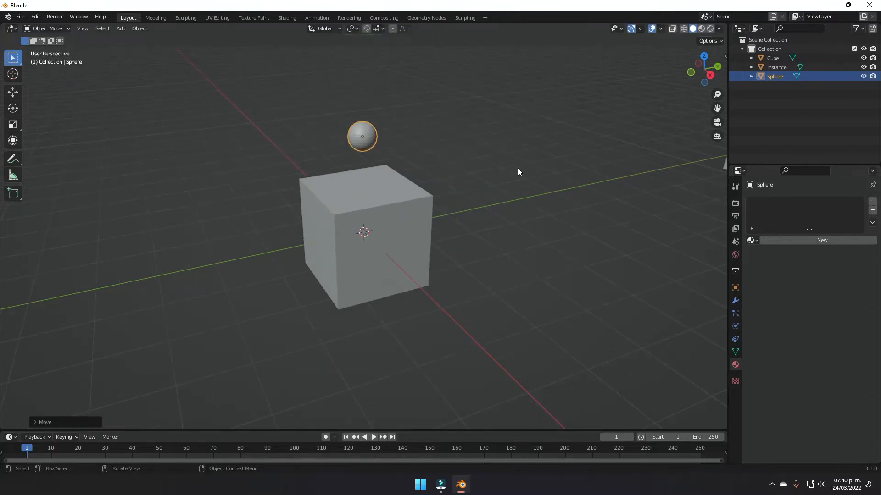
pyautogui.press('s')
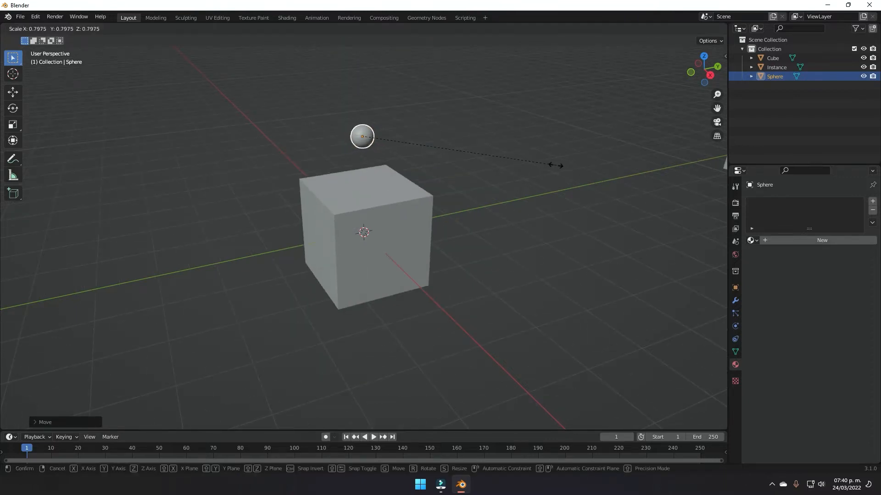
pyautogui.click(548, 163)
pyautogui.press('g')
pyautogui.press('z')
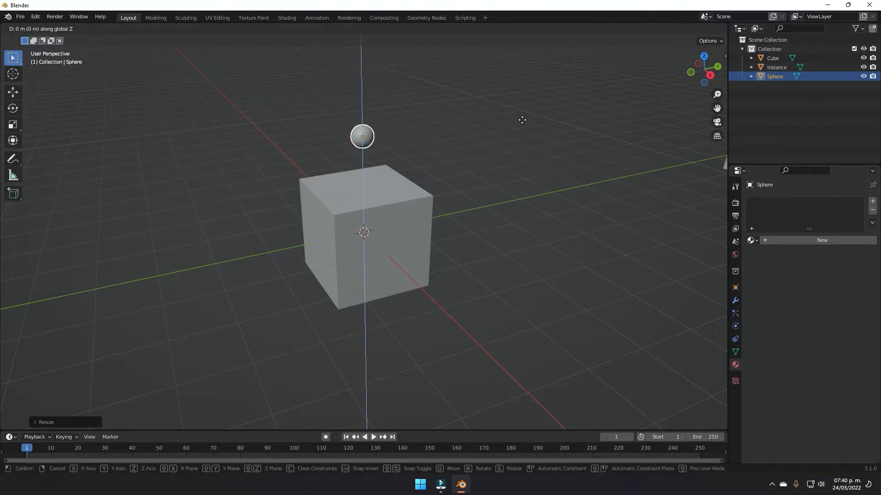
pyautogui.click(524, 106)
pyautogui.scroll(-4, 427, 219)
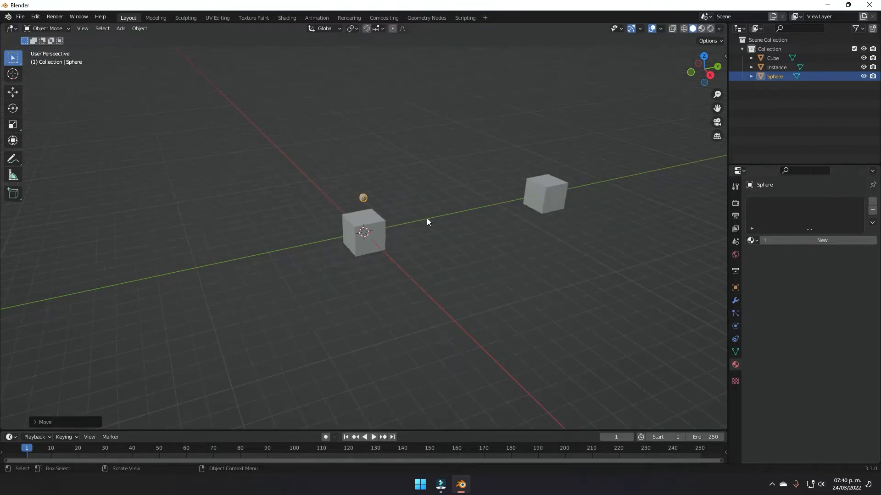
pyautogui.click(368, 235)
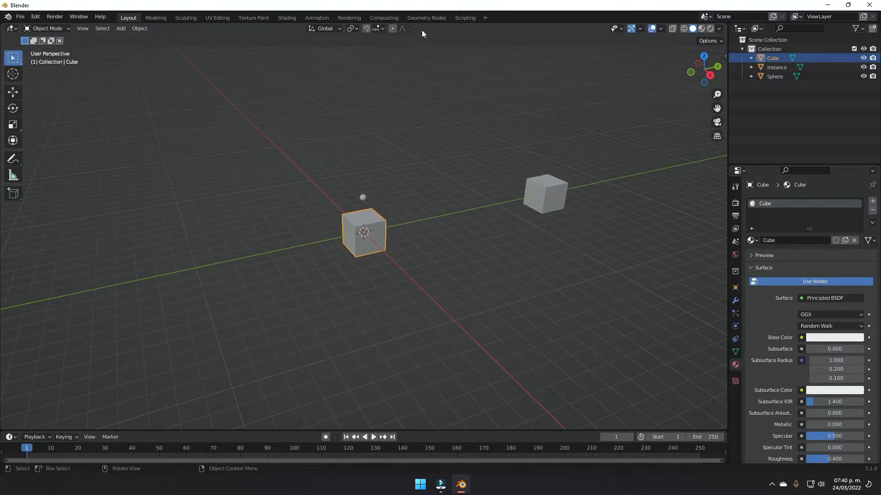
# Step: In the Geometry Nodes workspace, enlarge the 3D view and create a new node tree for the cube
pyautogui.click(433, 17)
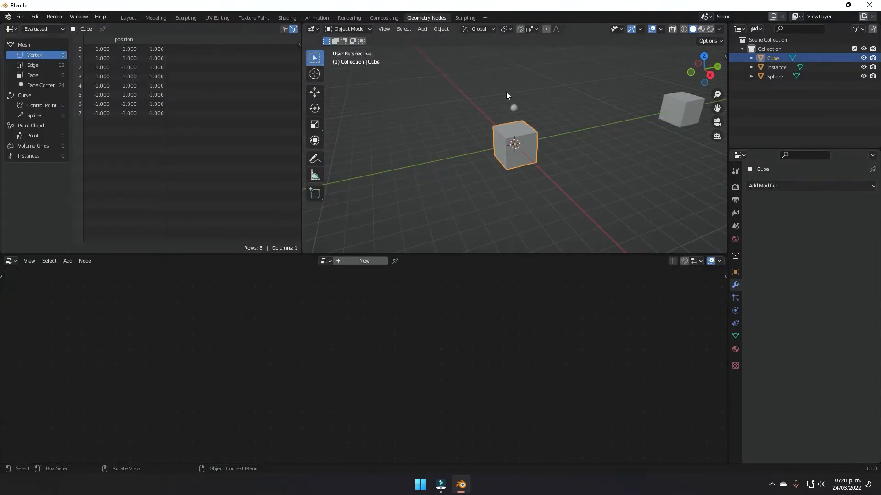
pyautogui.moveTo(304, 254)
pyautogui.mouseDown()
pyautogui.moveTo(153, 241)
pyautogui.moveTo(308, 249)
pyautogui.mouseUp()
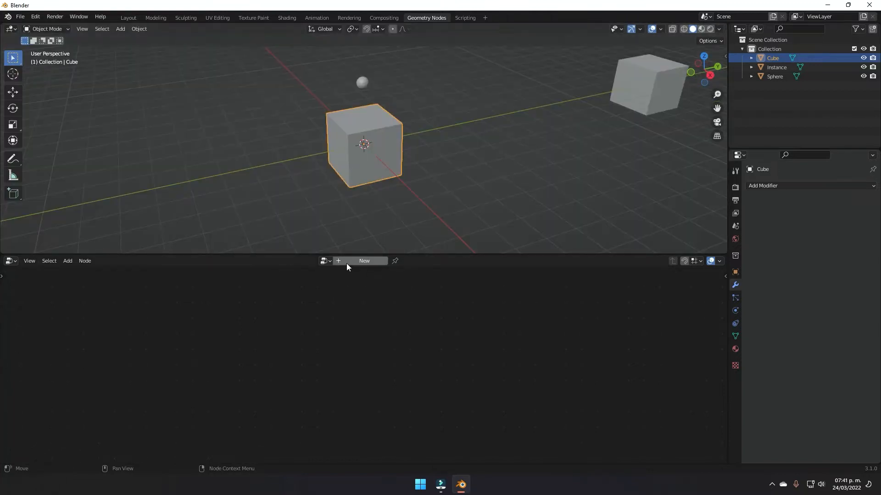
pyautogui.click(361, 261)
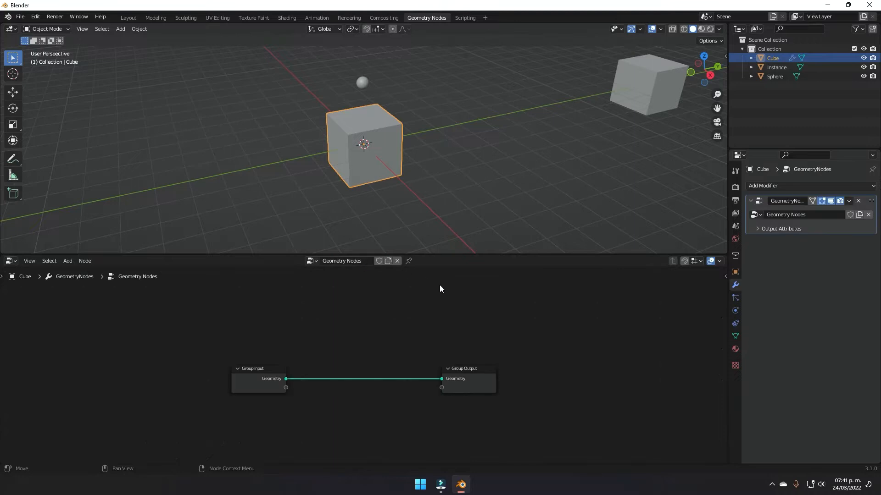
pyautogui.scroll(4, 478, 380)
pyautogui.moveTo(478, 380); pyautogui.dragTo(558, 378, button='middle')
pyautogui.scroll(-6, 435, 382)
pyautogui.moveTo(400, 358); pyautogui.dragTo(408, 331, button='middle')
pyautogui.scroll(5, 431, 362)
pyautogui.moveTo(429, 373); pyautogui.dragTo(409, 379, button='middle')
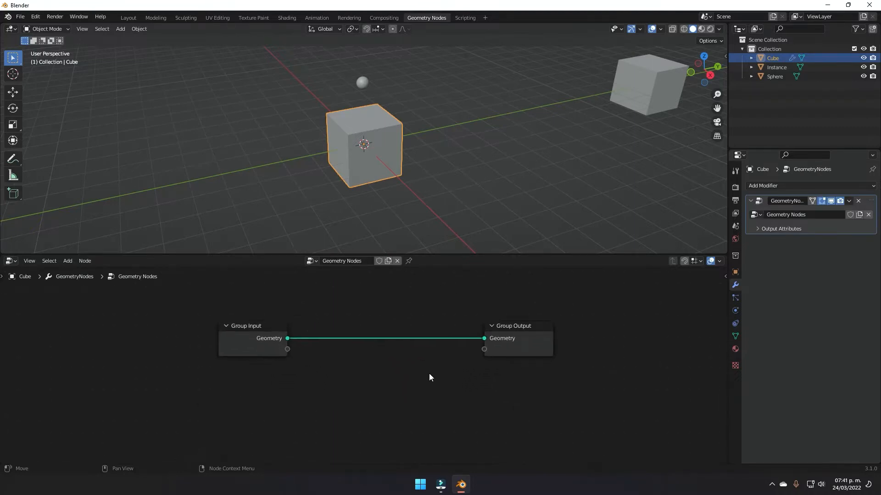
# Step: Add an Instance on Points node by searching 'instance'
pyautogui.hotkey('shift', 'a')
pyautogui.moveTo(428, 374)
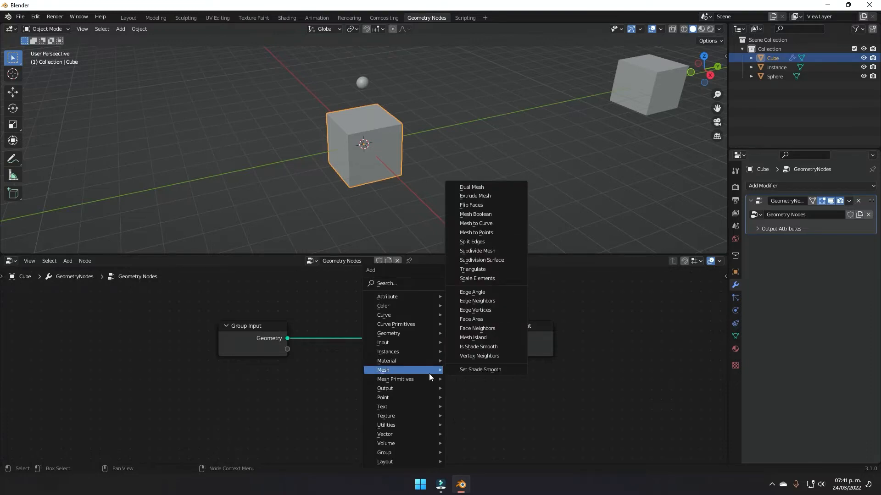
pyautogui.press('s')
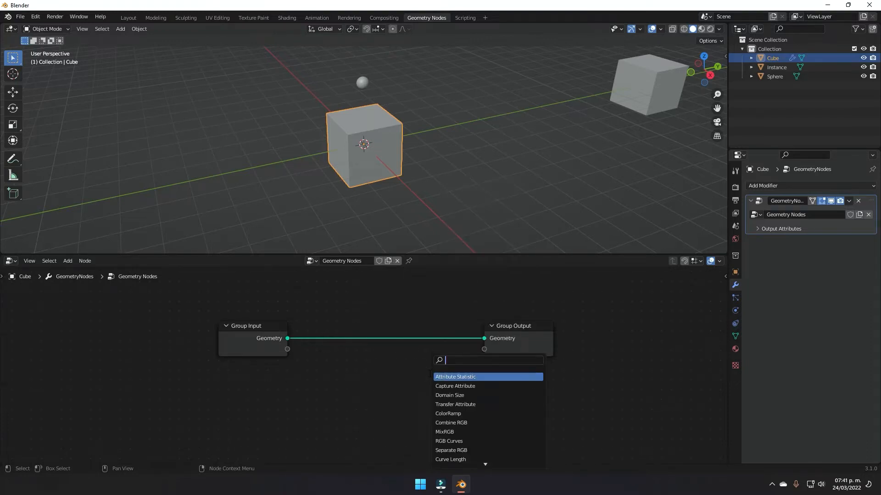
pyautogui.write('instance')
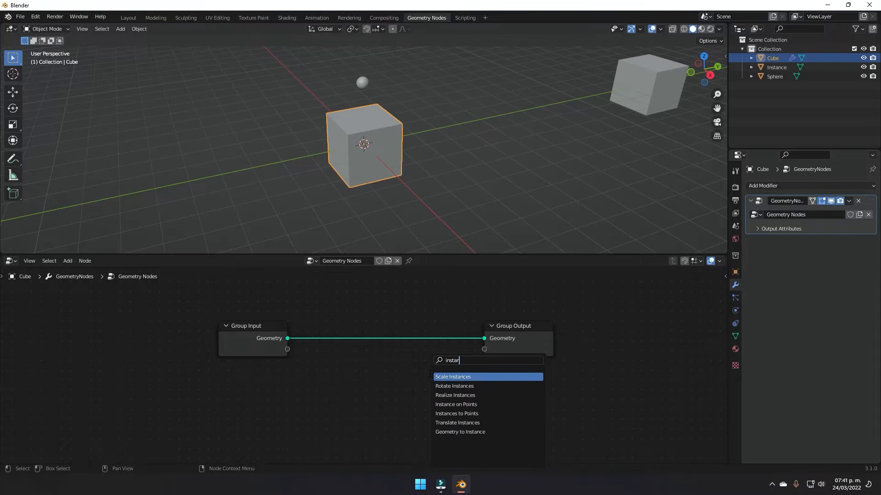
pyautogui.press('Down')
pyautogui.press('Down')
pyautogui.press('Down')
pyautogui.press('Return')
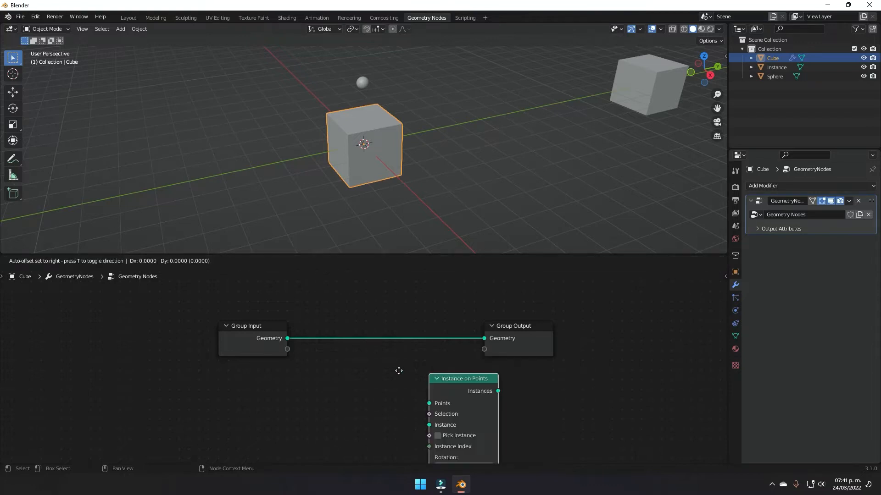
# Step: Insert Instance on Points into the Group Input–Group Output link and move it below
pyautogui.click(370, 315)
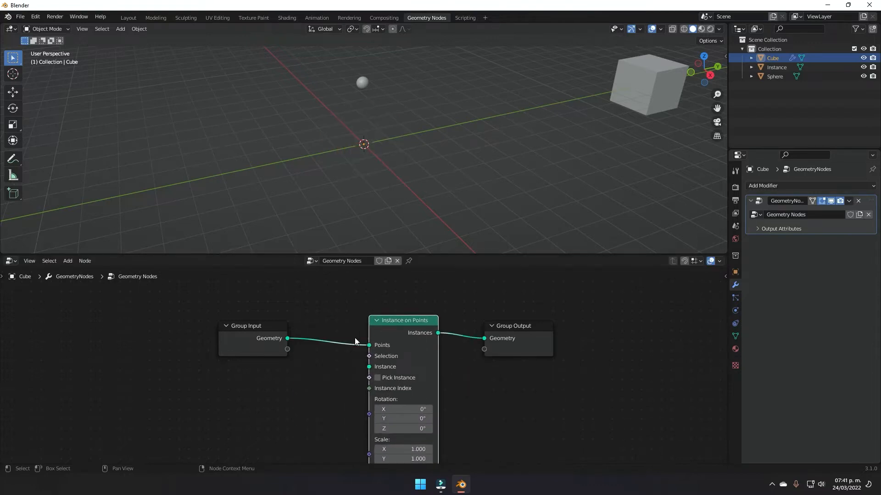
pyautogui.moveTo(398, 324); pyautogui.dragTo(387, 420)
pyautogui.moveTo(371, 144); pyautogui.dragTo(370, 168, button='middle')
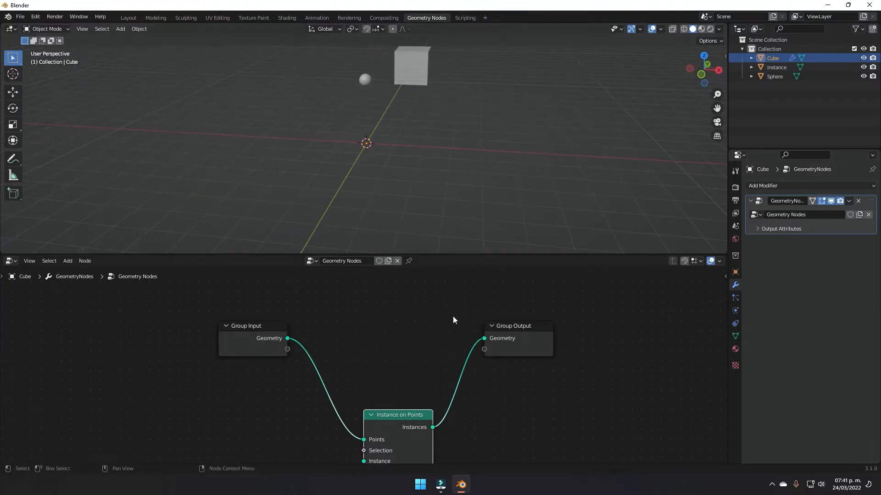
# Step: Add Join Geometry before Group Output and connect Group Input's Geometry into it
pyautogui.hotkey('shift', 'a')
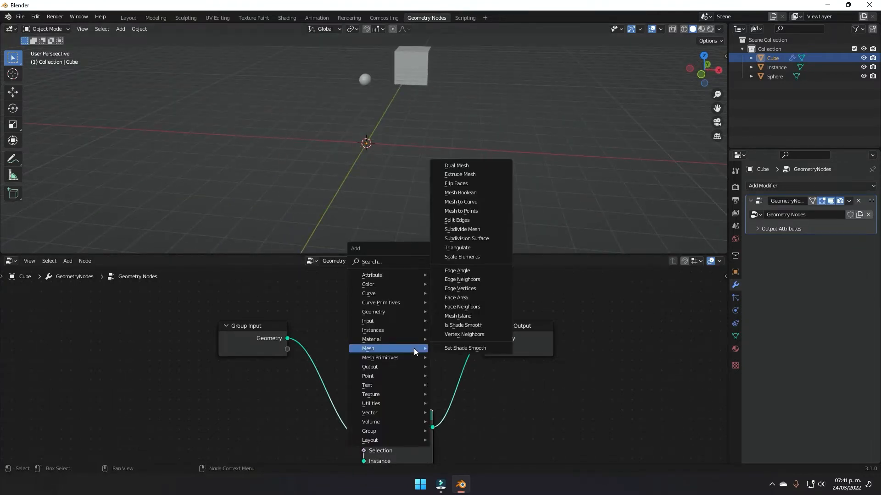
pyautogui.write('s')
pyautogui.write('join')
pyautogui.press('Down')
pyautogui.press('Return')
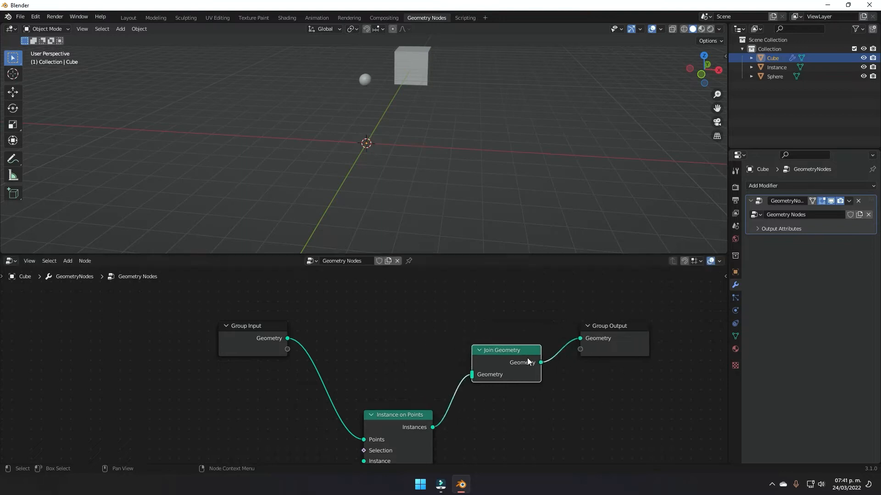
pyautogui.click(529, 335)
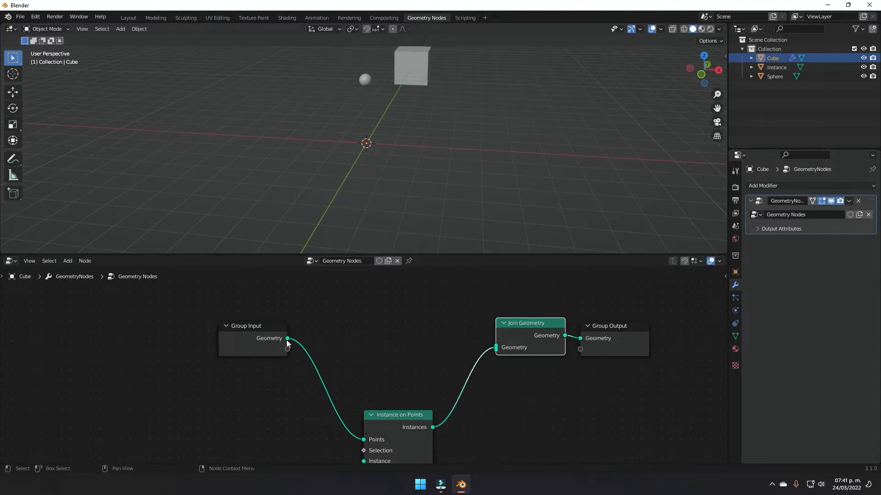
pyautogui.moveTo(287, 338); pyautogui.dragTo(496, 347)
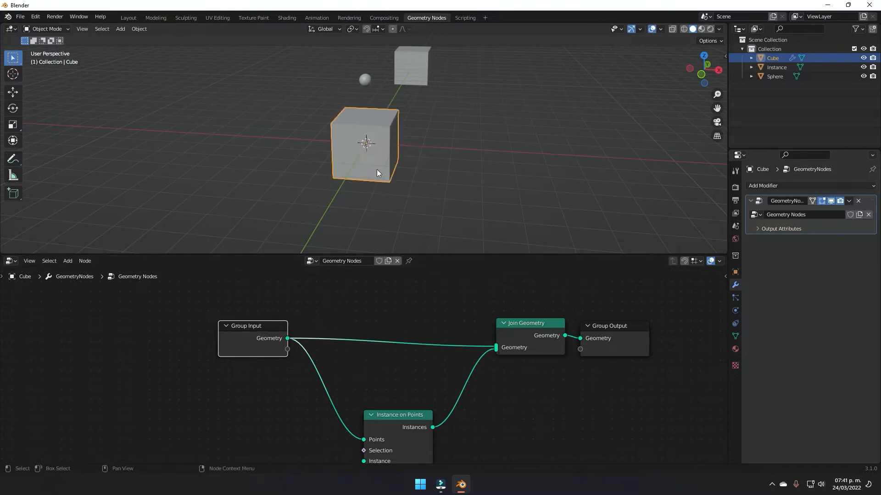
# Step: Tidy the node layout, moving the Group Input node further left
pyautogui.moveTo(415, 144); pyautogui.dragTo(438, 171, button='middle')
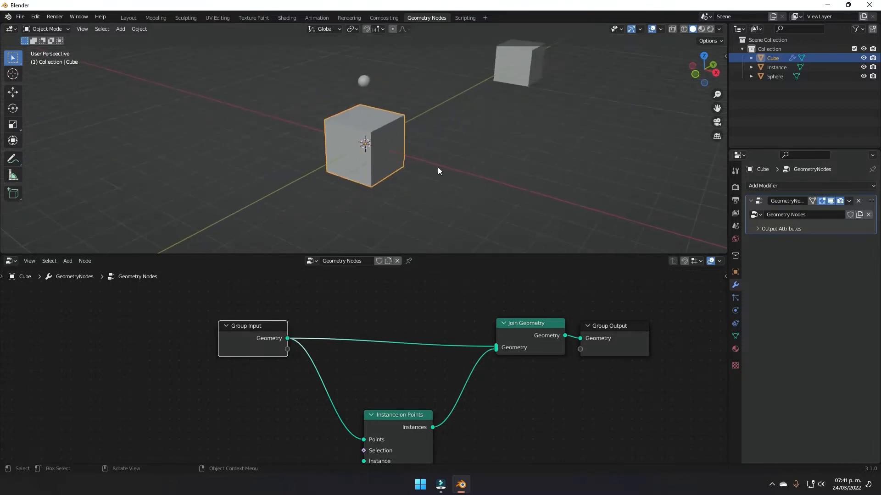
pyautogui.scroll(-3, 478, 343)
pyautogui.moveTo(333, 326); pyautogui.dragTo(234, 319)
pyautogui.moveTo(310, 359); pyautogui.dragTo(383, 348, button='middle')
pyautogui.moveTo(318, 310); pyautogui.dragTo(286, 322)
pyautogui.moveTo(412, 390); pyautogui.dragTo(366, 369, button='middle')
pyautogui.scroll(5, 373, 365)
pyautogui.hotkey('shift', 'a')
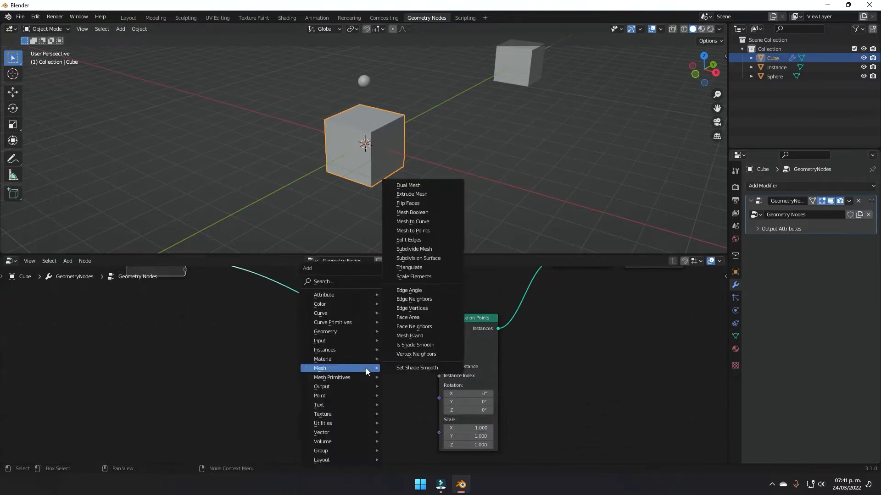
# Step: Add a Distribute Points on Faces node and place it at the left
pyautogui.press('s')
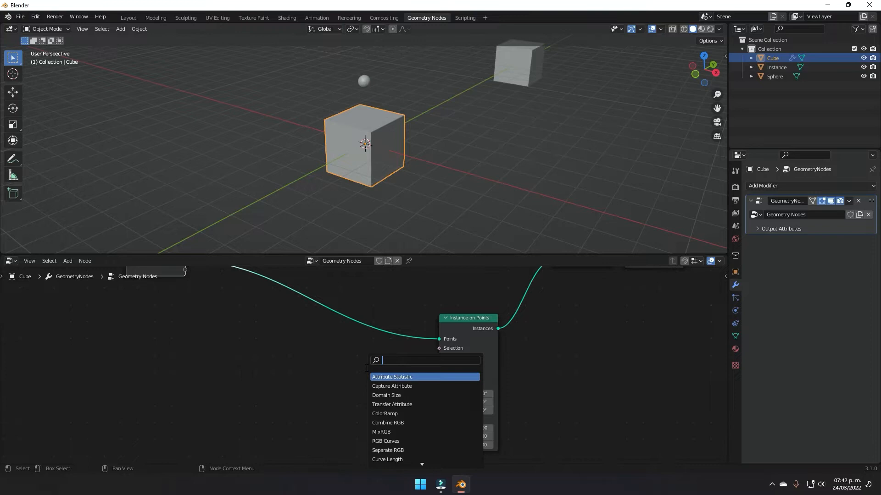
pyautogui.write('distr')
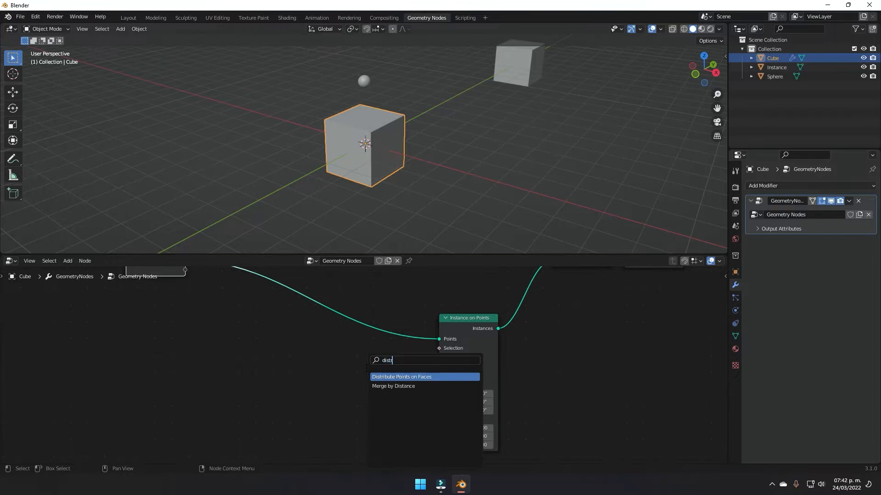
pyautogui.press('Return')
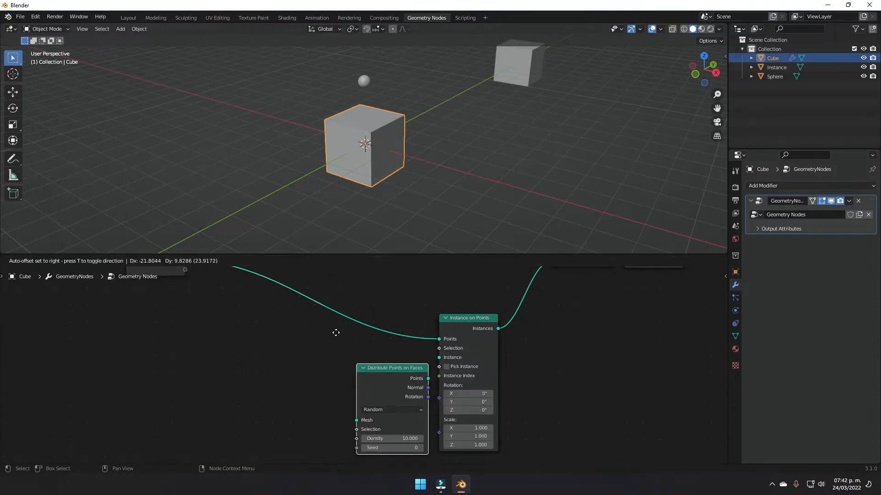
pyautogui.click(107, 319)
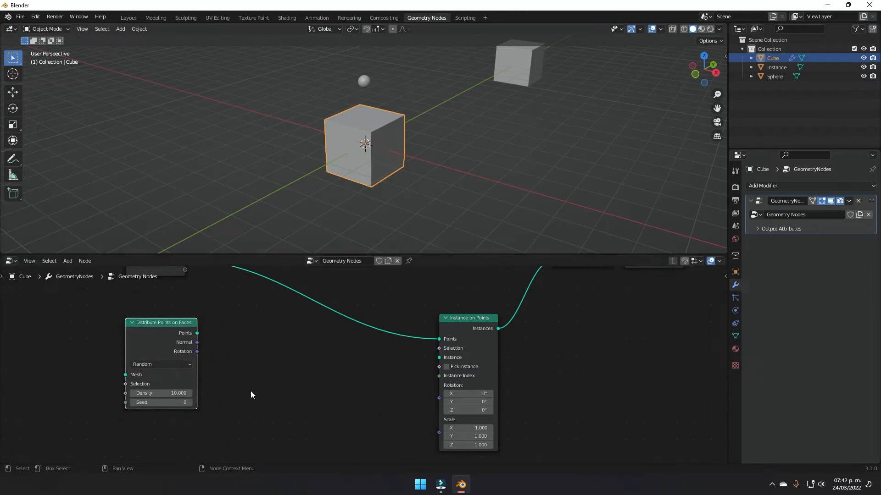
pyautogui.moveTo(306, 375); pyautogui.dragTo(307, 354, button='middle')
# Step: Add an Object Info node and link its Geometry to Instance on Points' Instance socket
pyautogui.hotkey('shift', 'a')
pyautogui.moveTo(309, 354)
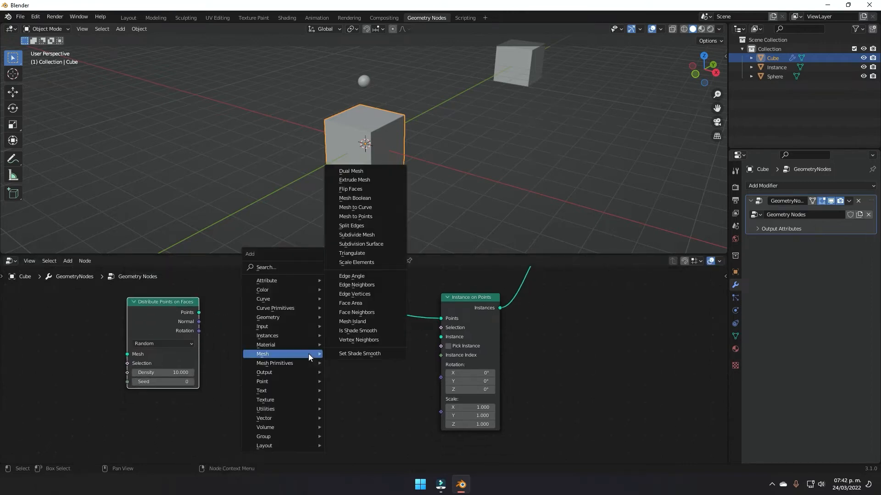
pyautogui.write('obj')
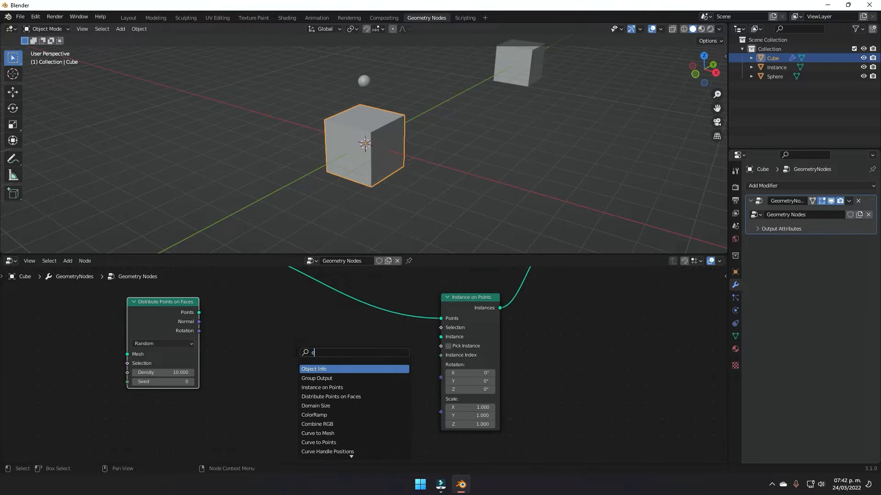
pyautogui.press('Return')
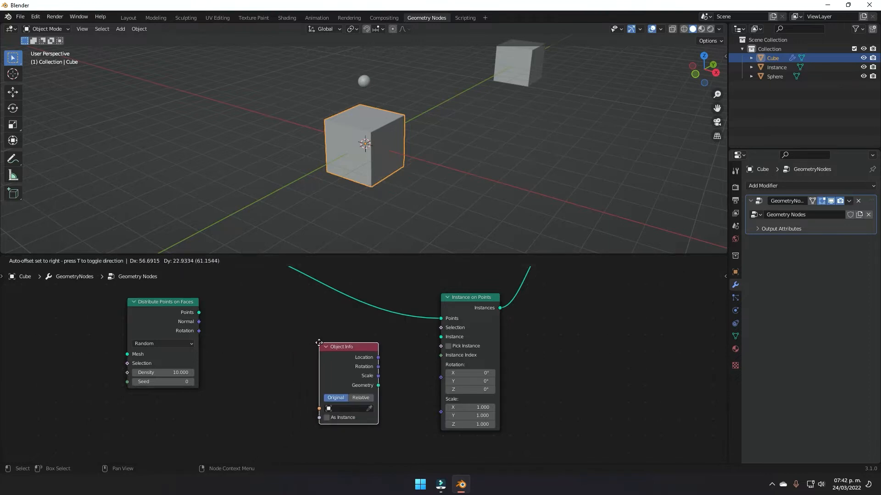
pyautogui.click(378, 387)
pyautogui.moveTo(378, 386); pyautogui.dragTo(440, 337)
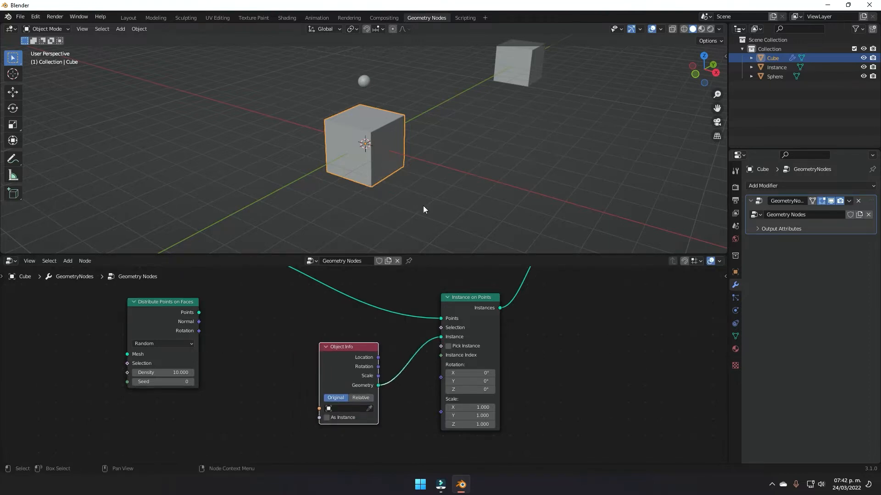
pyautogui.click(370, 409)
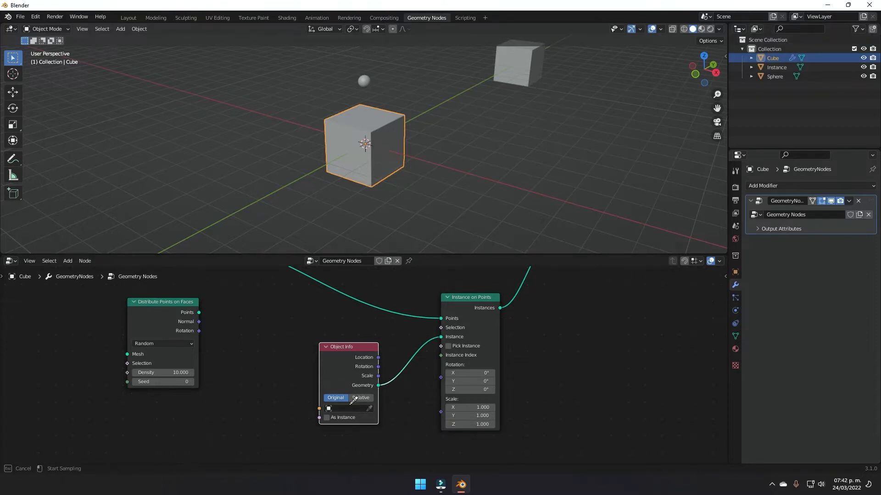
# Step: Set the Object Info node's object to the Instance cube
pyautogui.click(523, 66)
pyautogui.moveTo(559, 85); pyautogui.dragTo(368, 115, button='middle')
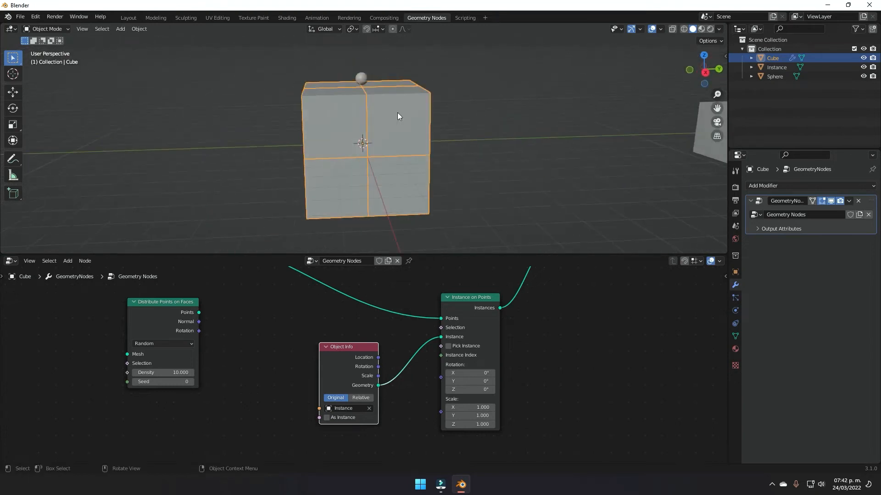
pyautogui.moveTo(362, 153); pyautogui.dragTo(426, 156, button='middle')
pyautogui.moveTo(283, 326); pyautogui.dragTo(324, 351, button='middle')
# Step: Insert Distribute Points on Faces into the Group Input–Instance on Points link to scatter copies
pyautogui.moveTo(191, 345); pyautogui.dragTo(376, 312)
pyautogui.moveTo(475, 166); pyautogui.dragTo(350, 163, button='middle')
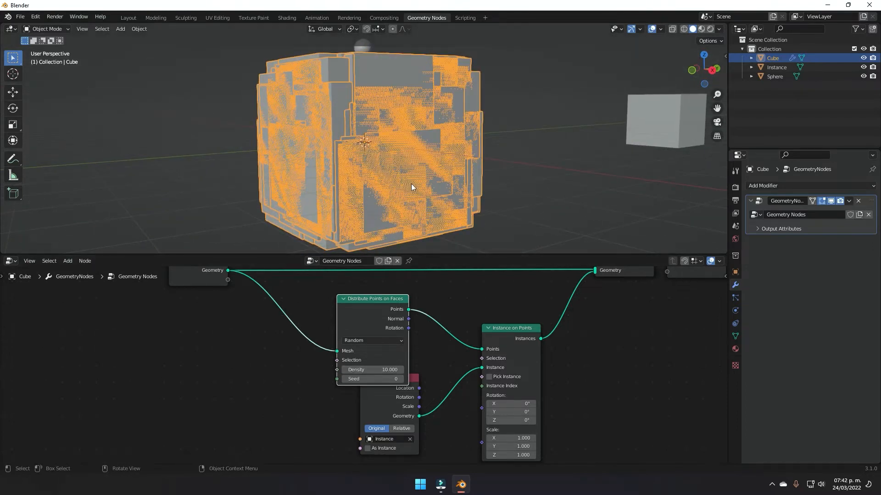
pyautogui.moveTo(415, 167); pyautogui.dragTo(384, 189, button='middle')
pyautogui.scroll(3, 414, 331)
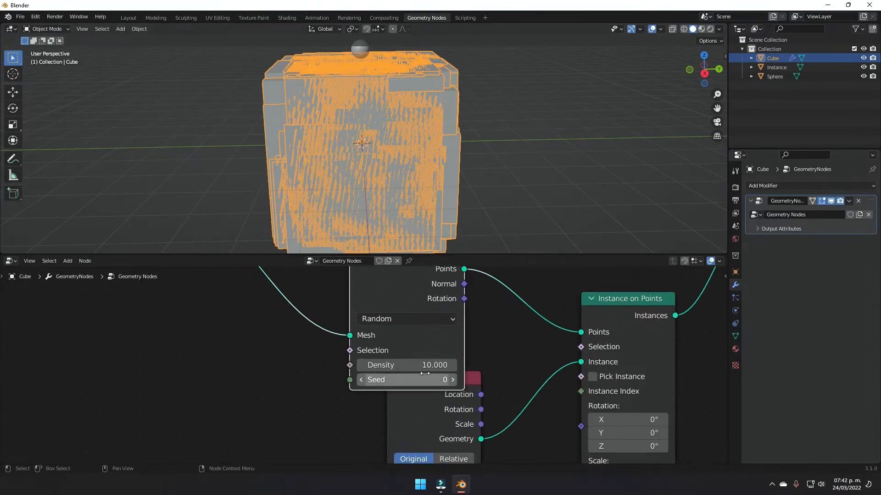
pyautogui.scroll(-2, 389, 366)
pyautogui.moveTo(475, 370); pyautogui.dragTo(490, 345, button='middle')
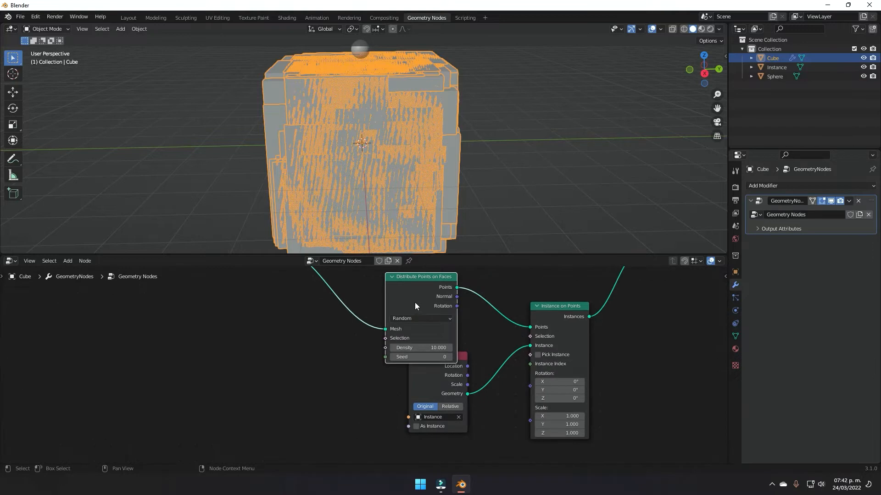
# Step: Rearrange the nodes, tucking Object Info under Distribute Points on Faces
pyautogui.moveTo(416, 303); pyautogui.dragTo(436, 297)
pyautogui.moveTo(448, 390); pyautogui.dragTo(454, 405)
pyautogui.scroll(-3, 456, 415)
pyautogui.moveTo(456, 415); pyautogui.dragTo(411, 412, button='middle')
pyautogui.moveTo(436, 179); pyautogui.dragTo(356, 174, button='middle')
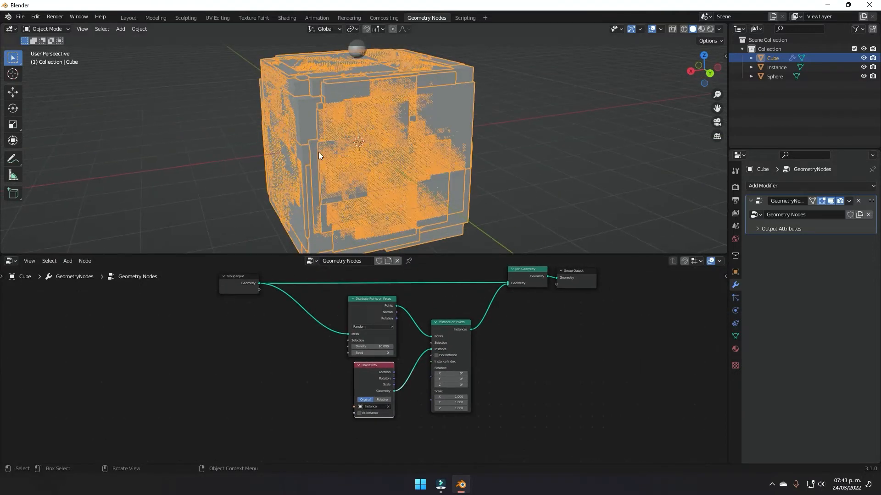
pyautogui.scroll(2, 447, 325)
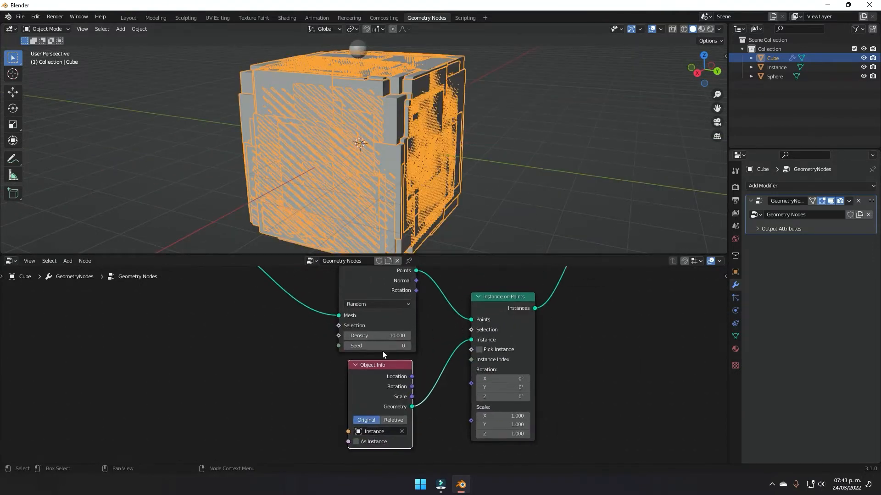
pyautogui.scroll(-2, 416, 376)
pyautogui.scroll(-3, 473, 372)
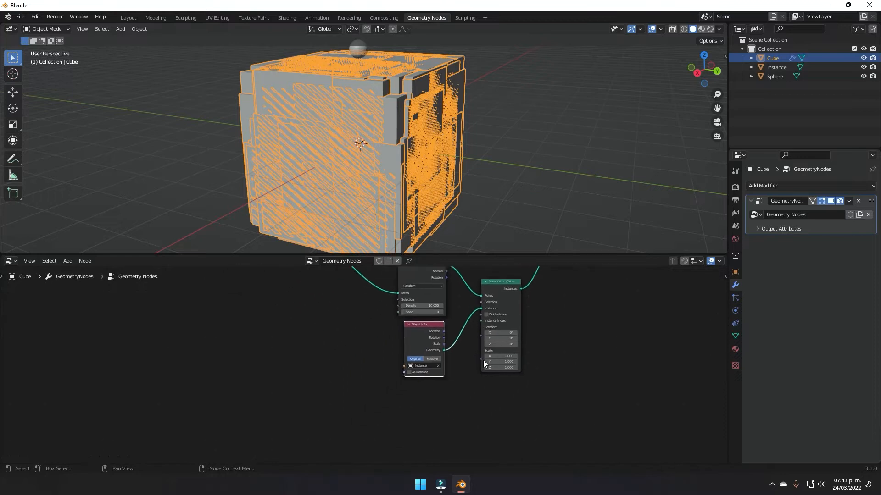
pyautogui.moveTo(398, 352); pyautogui.dragTo(395, 348)
pyautogui.moveTo(499, 191); pyautogui.dragTo(463, 194, button='middle')
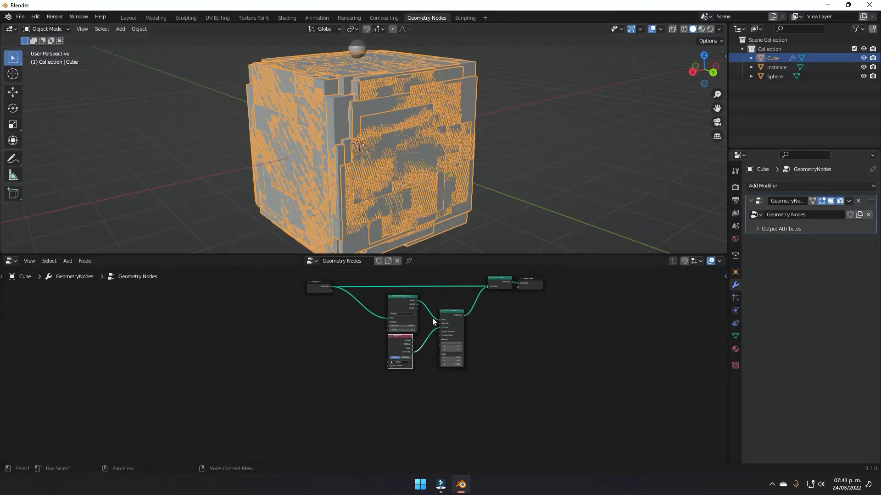
pyautogui.scroll(4, 441, 327)
pyautogui.scroll(2, 448, 358)
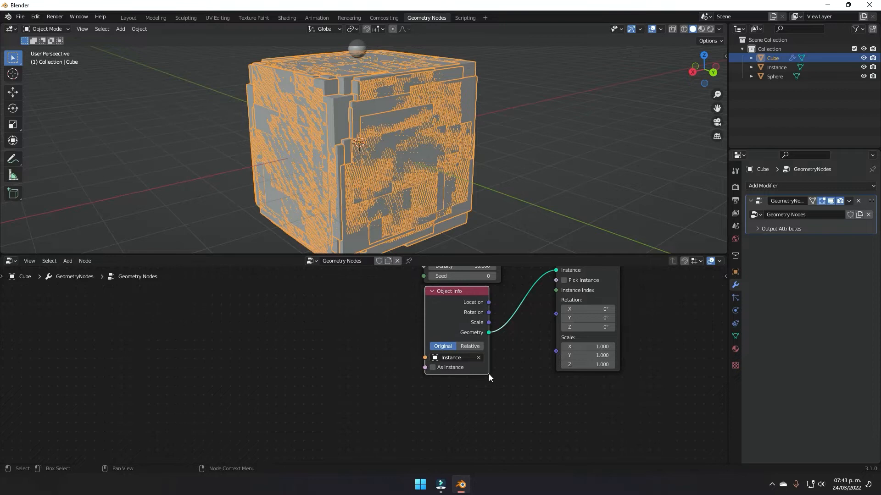
pyautogui.moveTo(486, 374); pyautogui.dragTo(499, 357, button='middle')
# Step: Add a Geometry Proximity node via search 'prox'
pyautogui.hotkey('shift', 'a')
pyautogui.write('s')
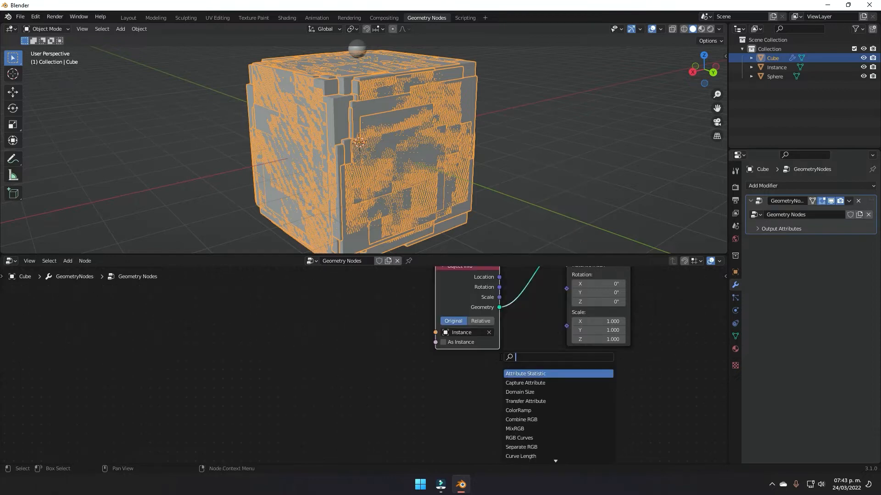
pyautogui.write('pro')
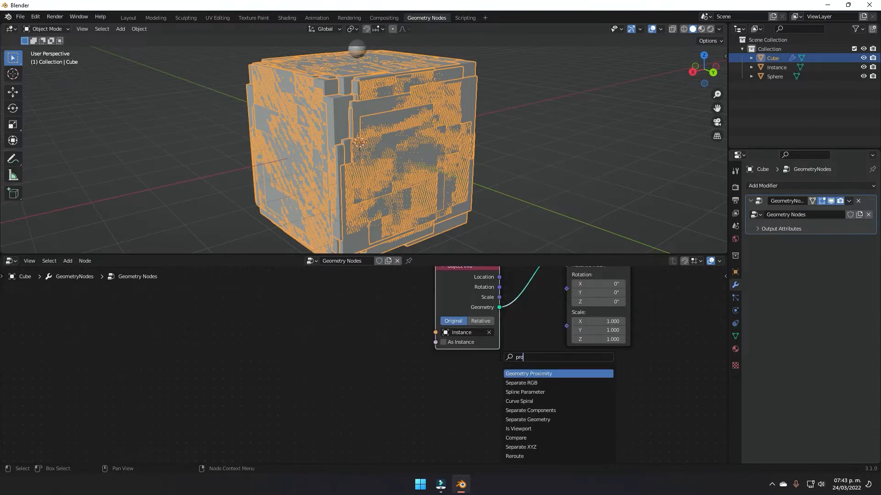
pyautogui.press('Return')
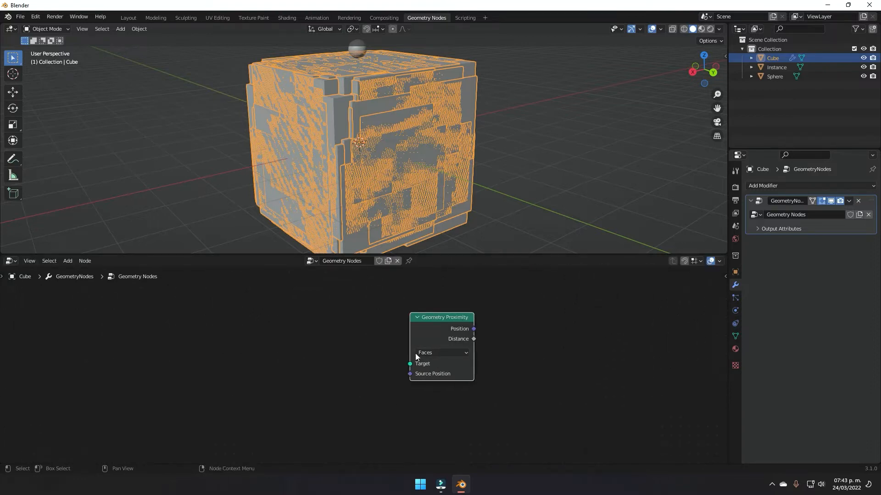
pyautogui.moveTo(575, 323); pyautogui.dragTo(486, 369, button='middle')
pyautogui.scroll(-6, 486, 370)
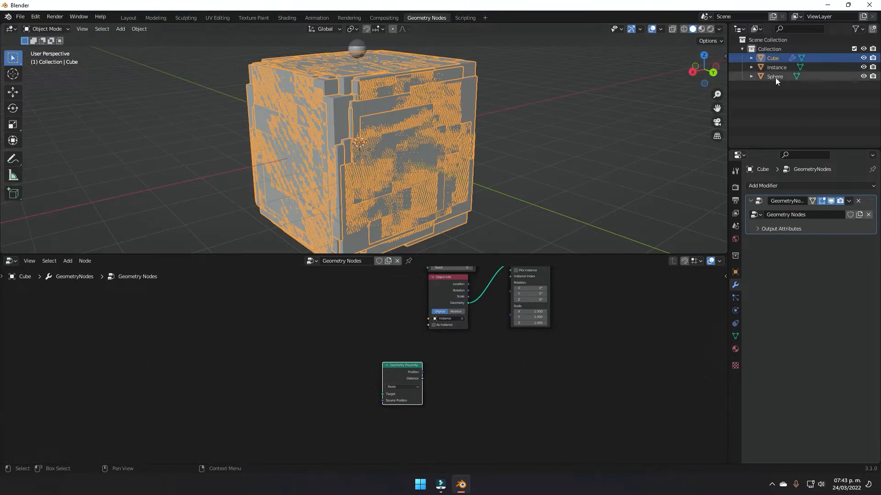
# Step: Drag the Sphere from the Outliner to create its Object Info node beside Geometry Proximity
pyautogui.moveTo(773, 76); pyautogui.dragTo(290, 376)
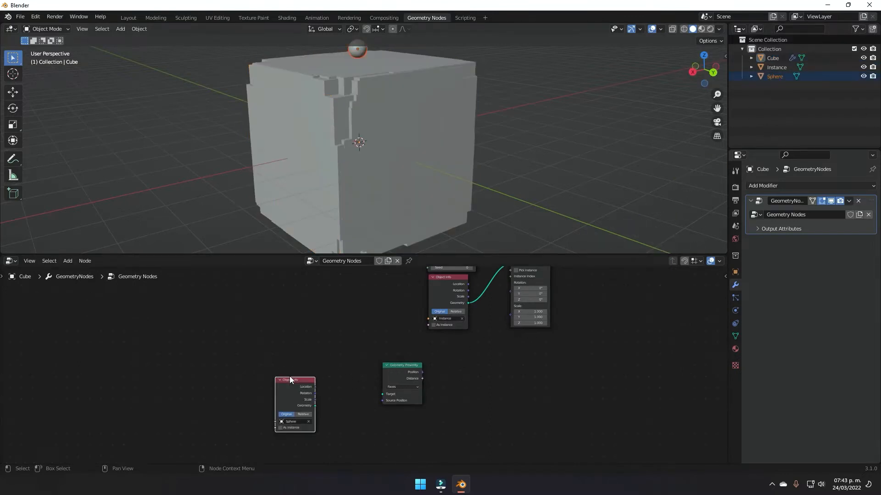
pyautogui.scroll(7, 333, 378)
pyautogui.moveTo(333, 378); pyautogui.dragTo(407, 358, button='middle')
pyautogui.scroll(-5, 407, 358)
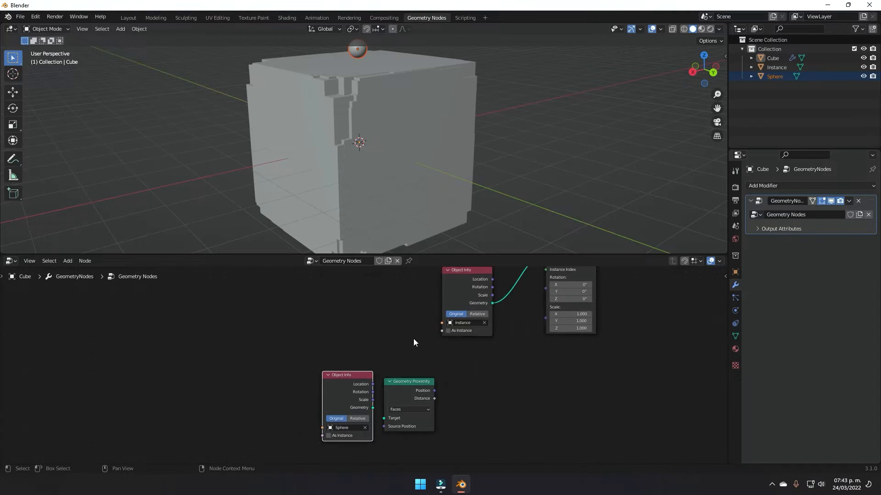
pyautogui.moveTo(414, 339); pyautogui.dragTo(400, 349, button='middle')
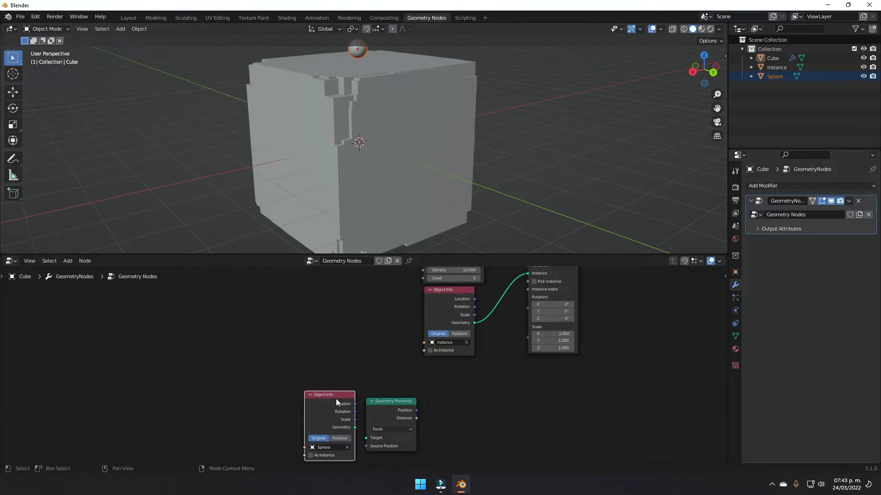
pyautogui.moveTo(318, 427); pyautogui.dragTo(373, 362, button='middle')
pyautogui.scroll(2, 372, 362)
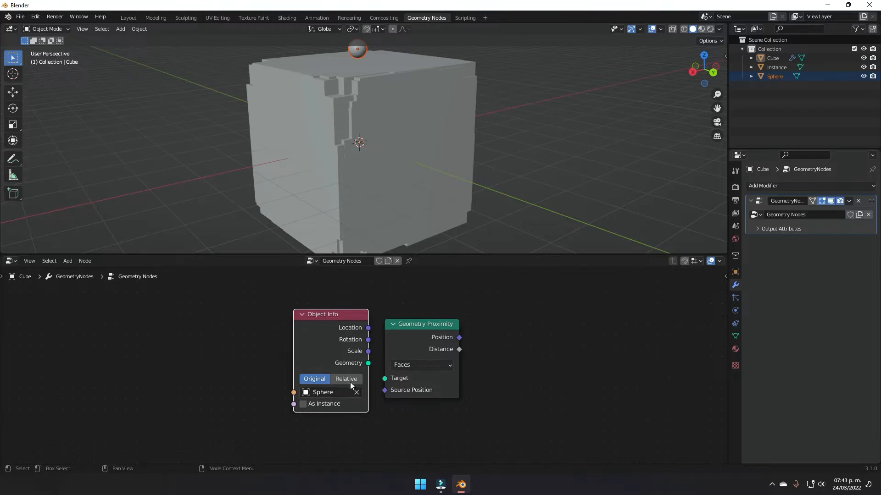
pyautogui.moveTo(354, 350); pyautogui.dragTo(334, 355, button='middle')
pyautogui.moveTo(334, 361); pyautogui.dragTo(370, 381)
# Step: Set the Sphere Object Info to Relative, link Geometry to Target and Distance to Scale
pyautogui.click(285, 384)
pyautogui.moveTo(442, 380); pyautogui.dragTo(323, 409, button='middle')
pyautogui.scroll(-3, 323, 408)
pyautogui.moveTo(321, 388); pyautogui.dragTo(451, 293)
pyautogui.scroll(-5, 513, 176)
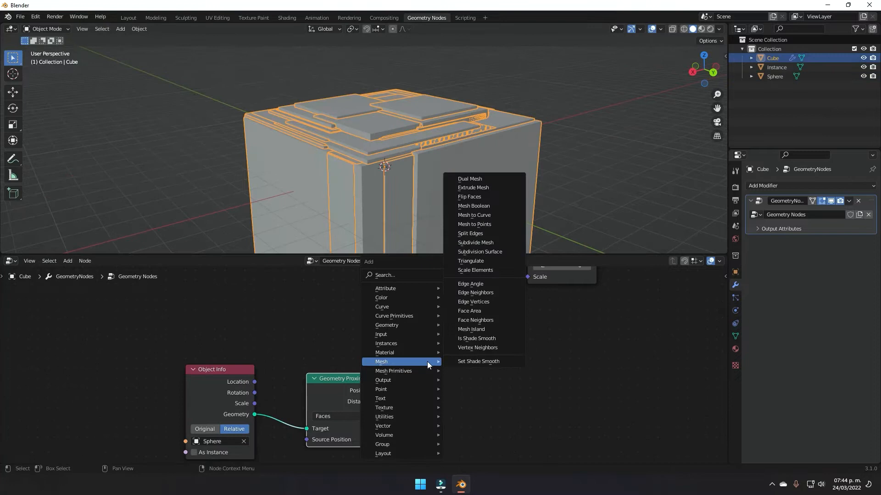
# Step: Insert a Float Curve node on the distance-to-scale link
pyautogui.press('Left')
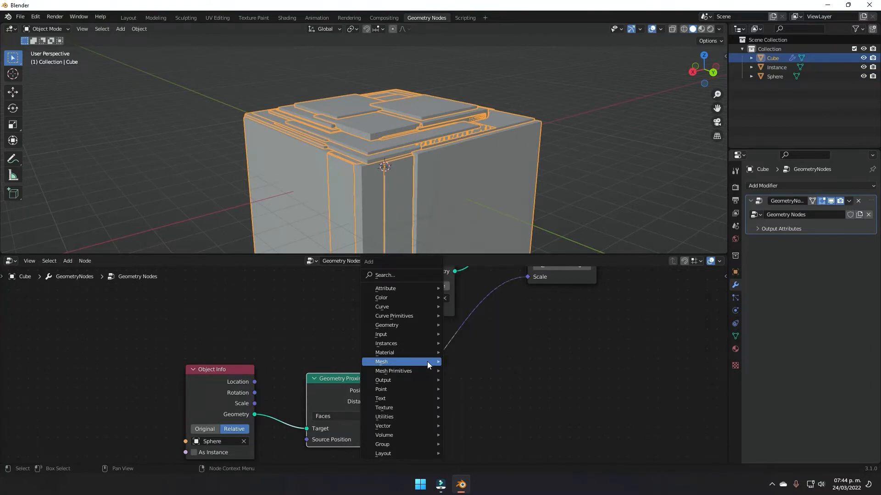
pyautogui.press('l')
pyautogui.press('Escape')
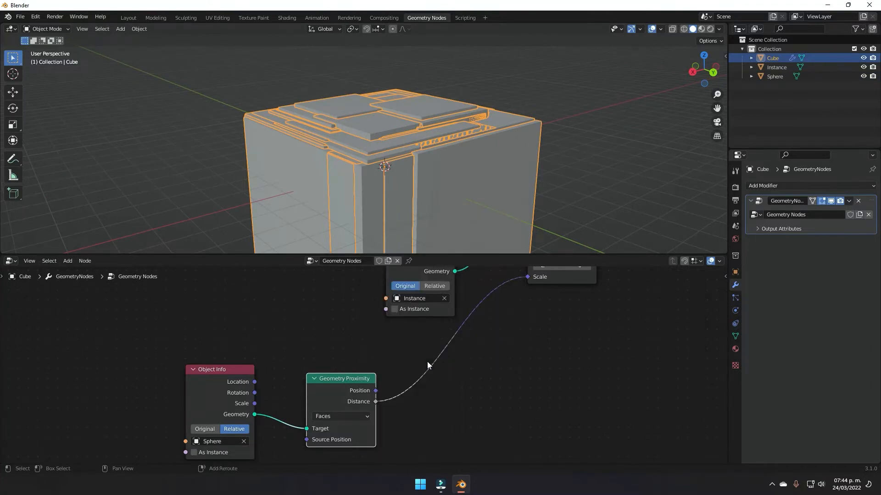
pyautogui.hotkey('shift', 'a')
pyautogui.write('sdvi')
pyautogui.press('BackSpace')
pyautogui.press('BackSpace')
pyautogui.press('BackSpace')
pyautogui.write('flo')
pyautogui.press('Return')
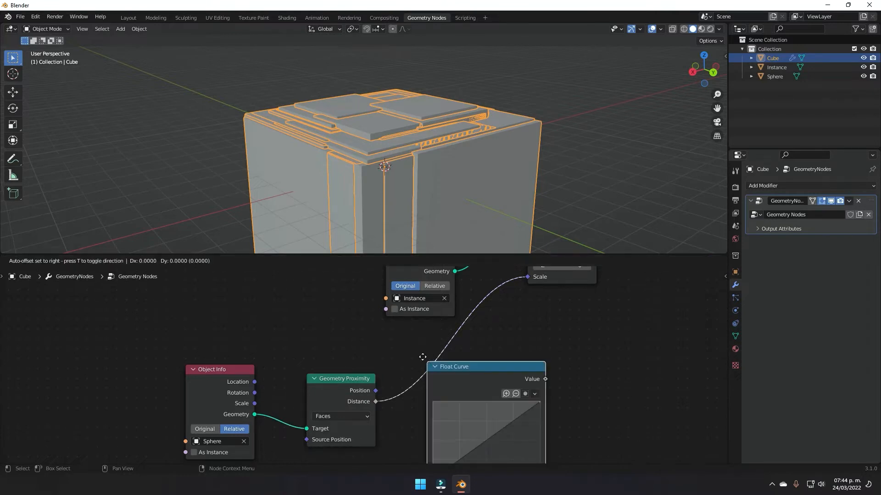
pyautogui.click(417, 356)
# Step: Invert the float curve: raise its left end and drop its right end at X 1.0
pyautogui.scroll(2, 539, 325)
pyautogui.scroll(3, 539, 325)
pyautogui.moveTo(539, 325); pyautogui.dragTo(480, 269, button='middle')
pyautogui.moveTo(347, 426); pyautogui.dragTo(347, 313)
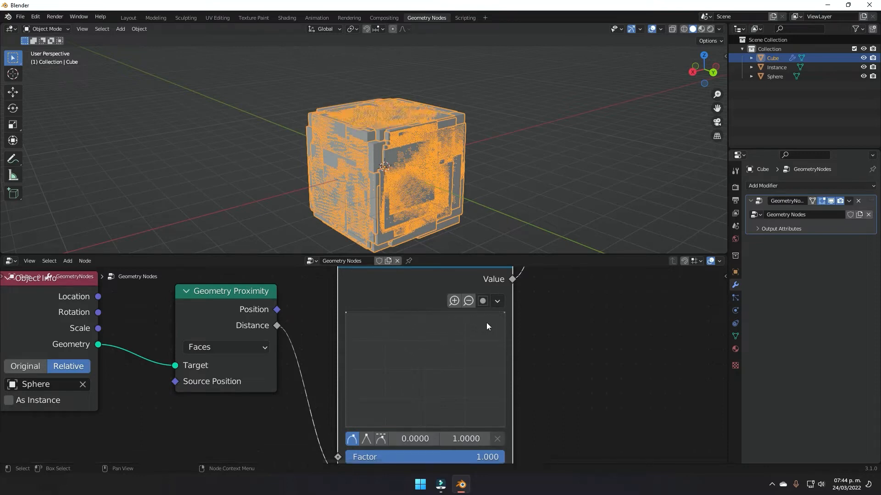
pyautogui.moveTo(505, 313); pyautogui.dragTo(501, 436)
pyautogui.moveTo(502, 433); pyautogui.dragTo(506, 433)
# Step: Select the sphere and move it vertically along Z
pyautogui.click(385, 120)
pyautogui.scroll(5, 497, 154)
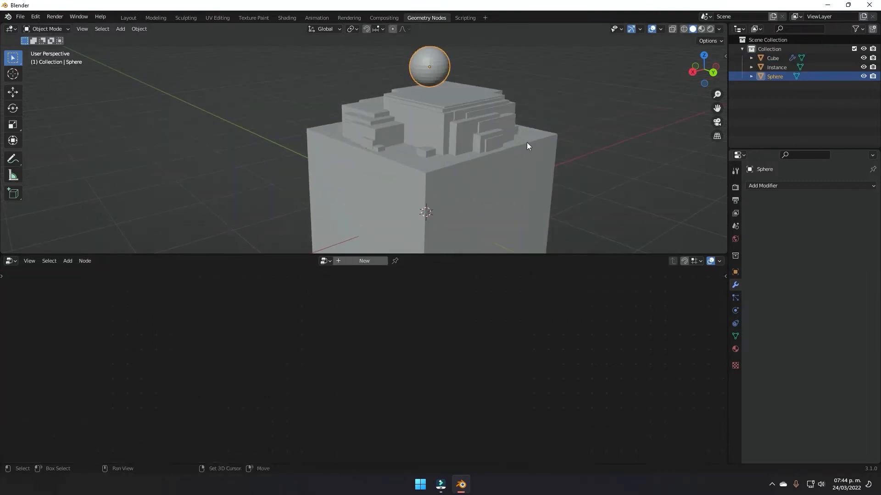
pyautogui.moveTo(527, 142); pyautogui.dragTo(470, 199, button='middle')
pyautogui.press('g')
pyautogui.press('z')
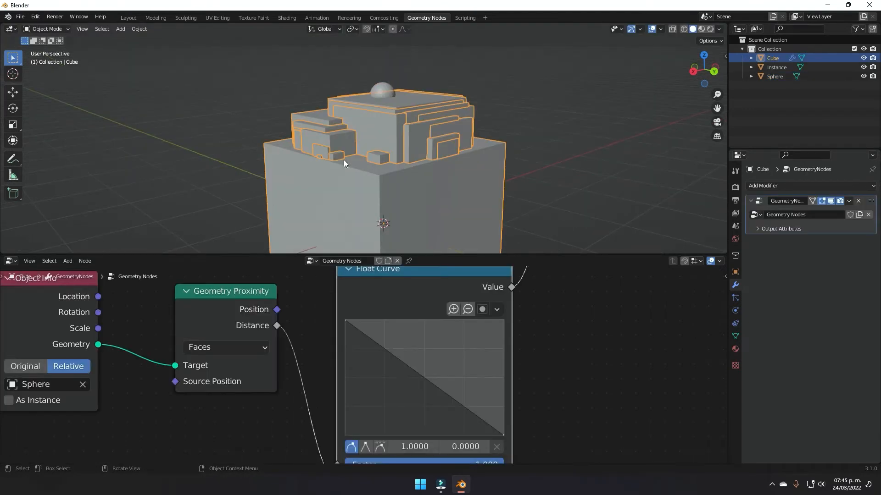
pyautogui.scroll(-5, 487, 181)
# Step: Move the Object Info and Geometry Proximity nodes left to make room
pyautogui.scroll(-2, 480, 357)
pyautogui.moveTo(485, 354); pyautogui.dragTo(414, 379, button='middle')
pyautogui.moveTo(521, 371); pyautogui.dragTo(620, 352, button='middle')
pyautogui.moveTo(140, 319); pyautogui.dragTo(316, 327)
pyautogui.press('g')
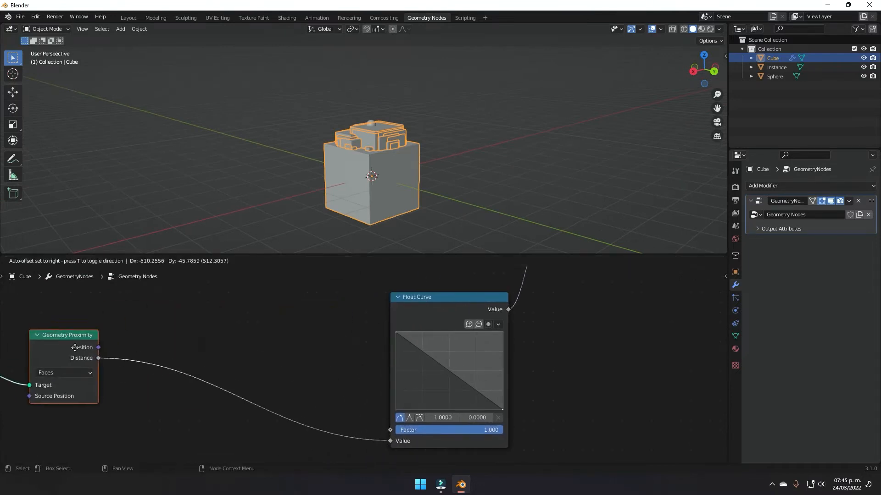
# Step: Insert an Add math node between Geometry Proximity and the Float Curve
pyautogui.hotkey('shift', 'a')
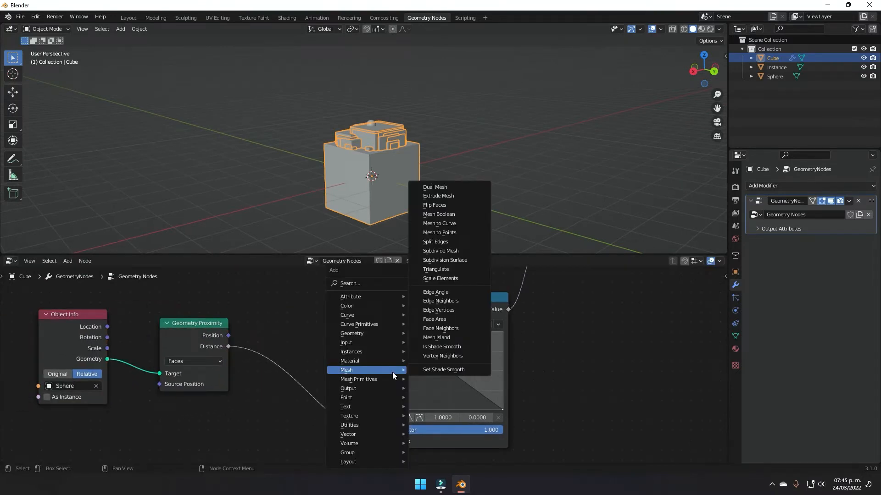
pyautogui.write('smath')
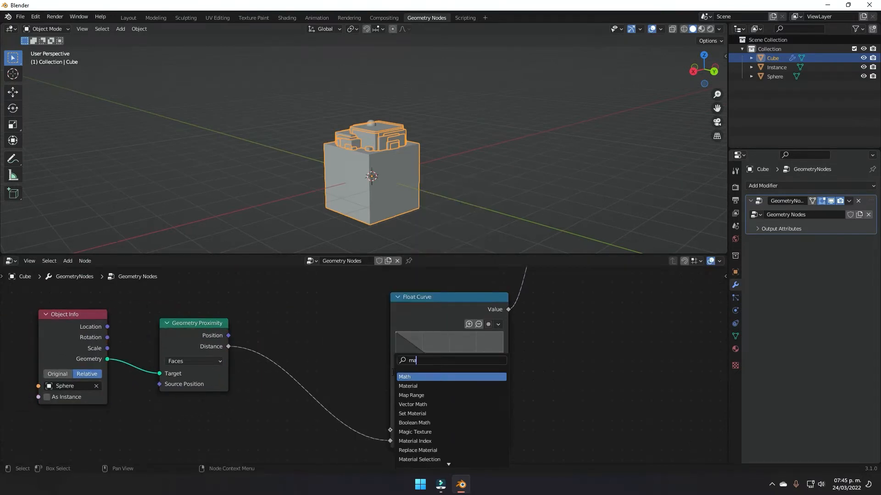
pyautogui.press('Return')
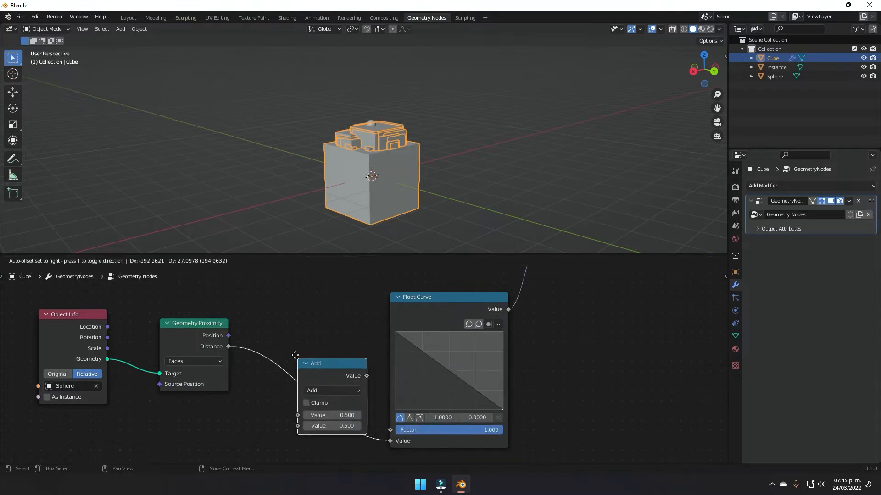
pyautogui.click(373, 377)
pyautogui.scroll(-6, 373, 377)
pyautogui.moveTo(555, 339); pyautogui.dragTo(517, 356, button='middle')
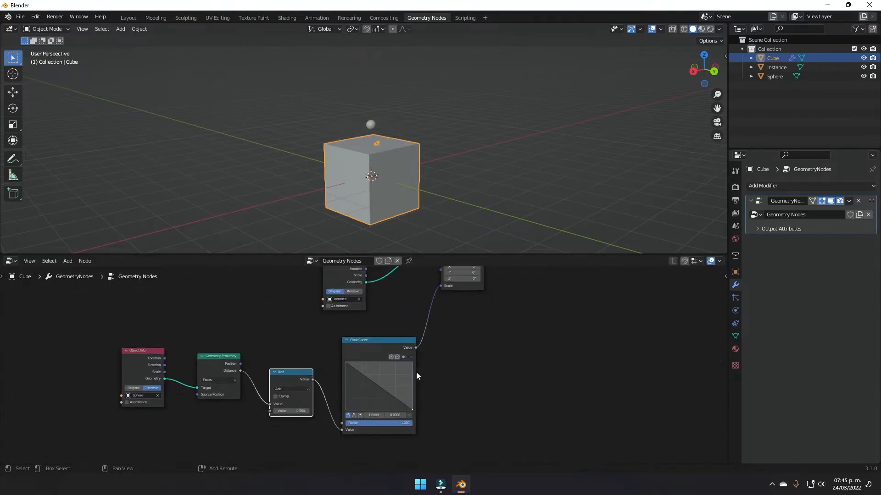
# Step: Duplicate the Add node onto the link from the Float Curve to Scale
pyautogui.hotkey('shift', 'd')
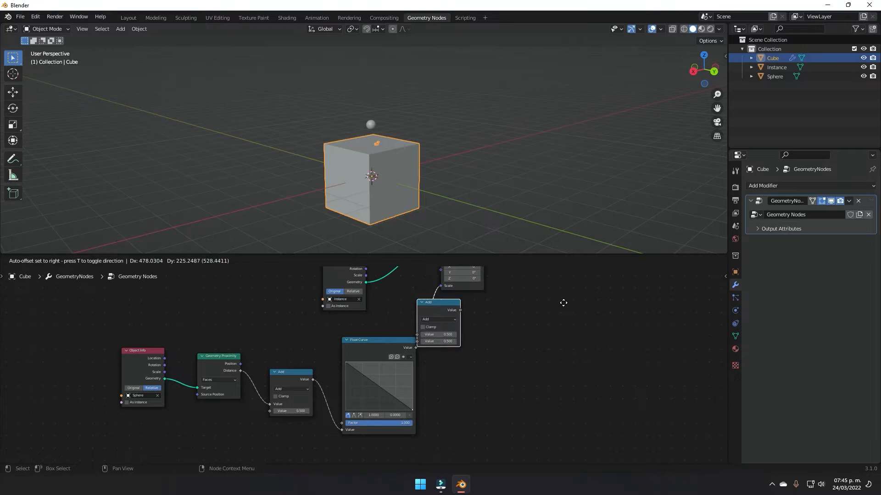
pyautogui.click(582, 314)
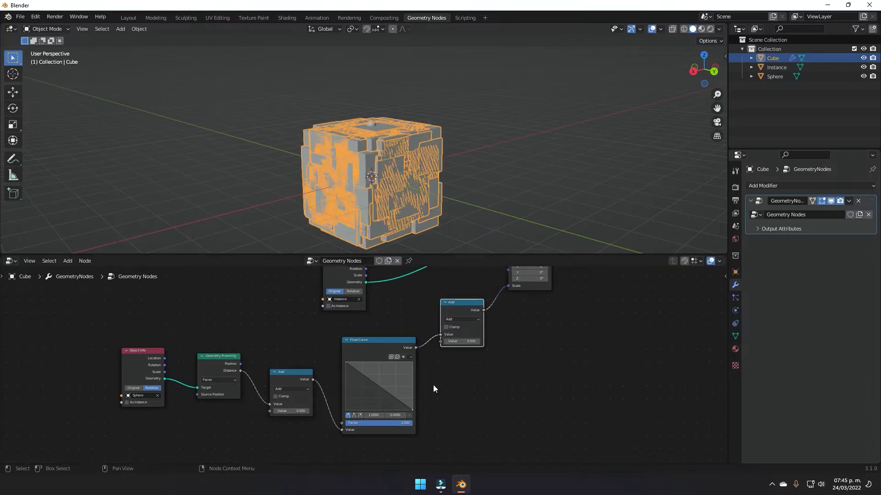
pyautogui.scroll(5, 433, 384)
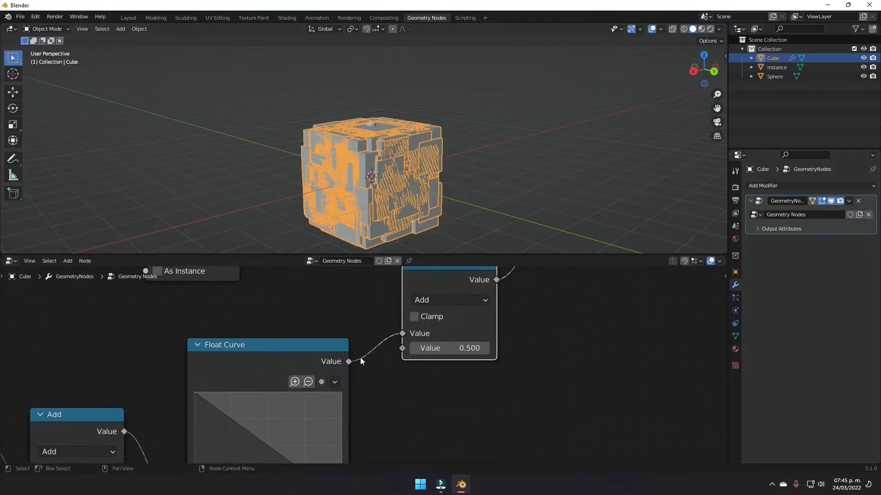
pyautogui.moveTo(359, 326); pyautogui.dragTo(407, 329, button='middle')
# Step: Set the first Add node's value to offset the distance by 0.320
pyautogui.scroll(-1, 418, 329)
pyautogui.moveTo(307, 339); pyautogui.dragTo(425, 304, button='middle')
pyautogui.moveTo(263, 377); pyautogui.dragTo(324, 333, button='middle')
pyautogui.scroll(2, 299, 399)
pyautogui.moveTo(299, 399); pyautogui.dragTo(325, 394, button='middle')
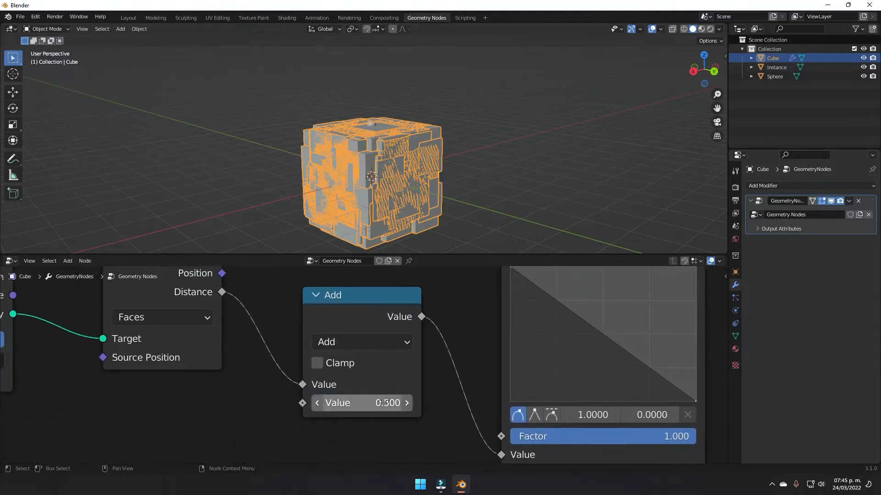
pyautogui.moveTo(358, 403); pyautogui.dragTo(286, 403)
# Step: Lower the second Add node's value to 0.510 to retune the block sizes
pyautogui.scroll(-6, 358, 403)
pyautogui.moveTo(471, 365); pyautogui.dragTo(348, 450, button='middle')
pyautogui.moveTo(489, 385); pyautogui.dragTo(483, 339, button='middle')
pyautogui.scroll(4, 468, 404)
pyautogui.scroll(-3, 483, 339)
pyautogui.moveTo(487, 366)
pyautogui.keyDown('shift'); pyautogui.mouseDown()
pyautogui.moveTo(465, 366)
pyautogui.moveTo(498, 366)
pyautogui.moveTo(476, 370)
pyautogui.mouseUp(); pyautogui.keyUp('shift')
pyautogui.scroll(-2, 535, 384)
pyautogui.scroll(3, 480, 399)
pyautogui.scroll(-4, 486, 401)
pyautogui.moveTo(505, 404); pyautogui.dragTo(532, 357, button='middle')
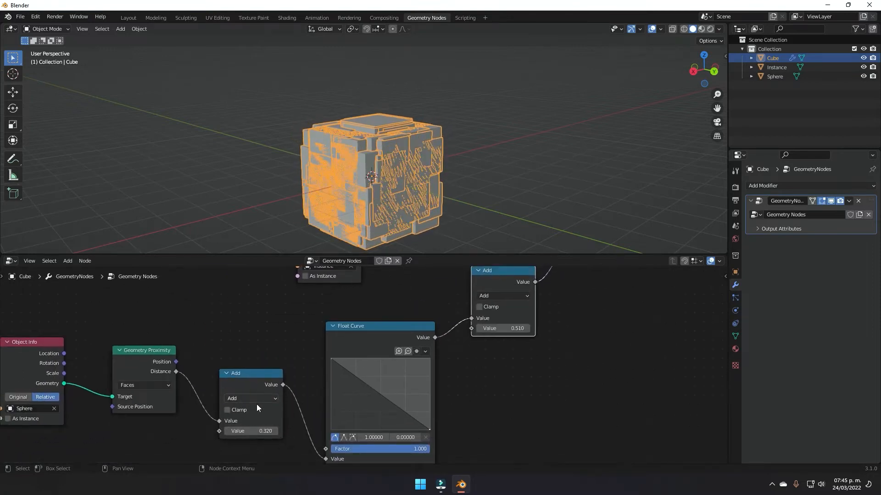
# Step: Switch both math nodes' operation from Add to Multiply
pyautogui.click(251, 397)
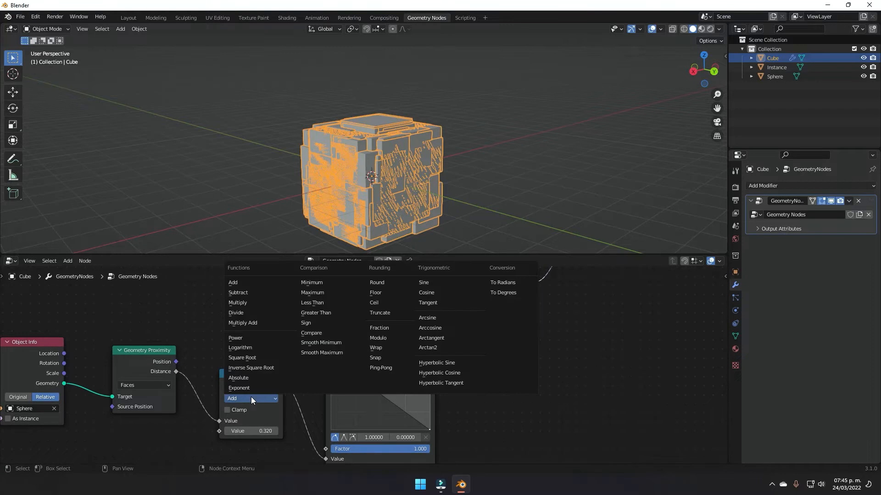
pyautogui.click(241, 304)
pyautogui.click(501, 296)
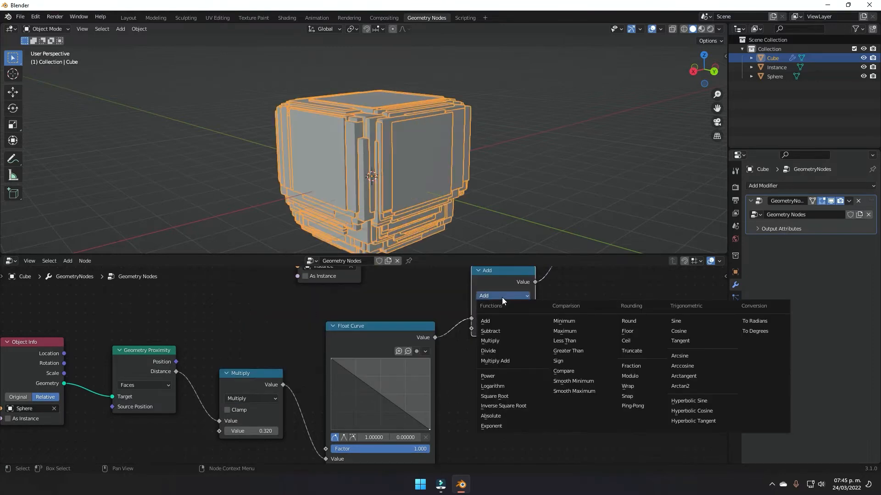
pyautogui.click(499, 341)
# Step: Tune the Multiply factors, raising the first one toward 0.880
pyautogui.scroll(2, 554, 342)
pyautogui.moveTo(617, 344); pyautogui.dragTo(535, 371, button='middle')
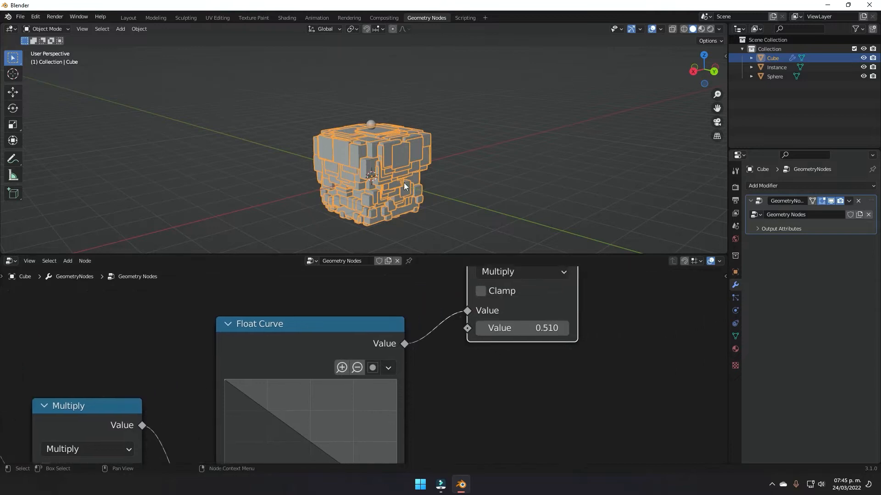
pyautogui.moveTo(523, 328)
pyautogui.mouseDown()
pyautogui.moveTo(569, 328)
pyautogui.moveTo(518, 328)
pyautogui.mouseUp()
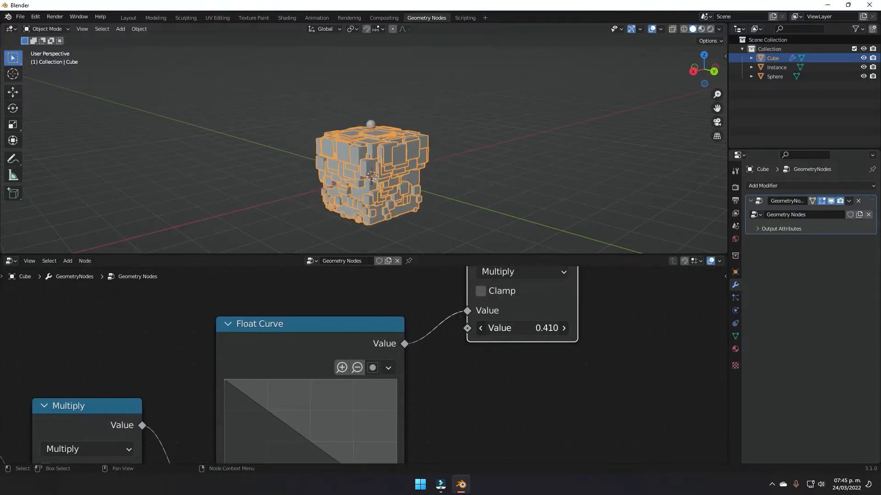
pyautogui.scroll(6, 494, 181)
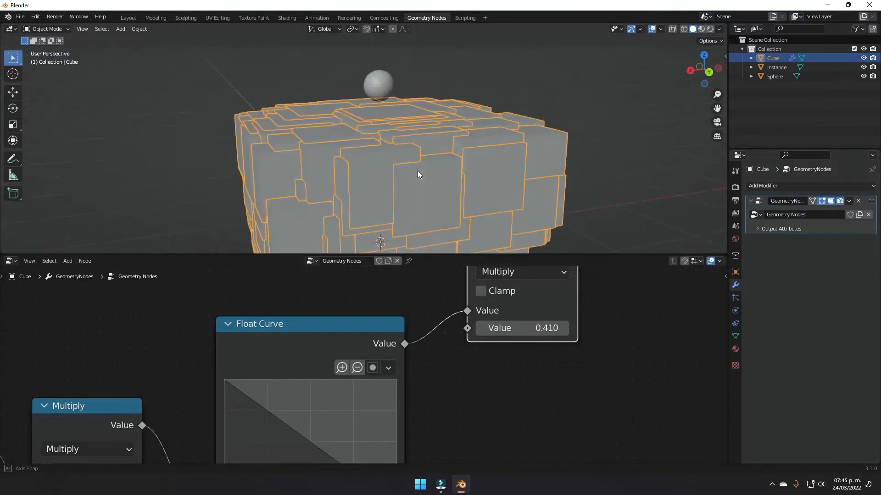
pyautogui.scroll(-2, 422, 338)
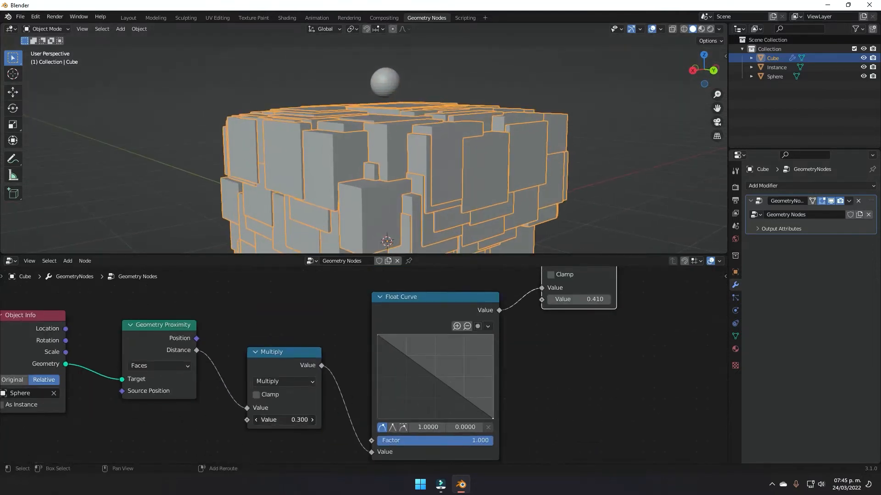
pyautogui.moveTo(284, 420); pyautogui.dragTo(307, 420)
# Step: Set the second Multiply value to 0.260 and add a control point on the Float Curve
pyautogui.moveTo(463, 178); pyautogui.dragTo(417, 202, button='middle')
pyautogui.scroll(-2, 417, 202)
pyautogui.moveTo(554, 336); pyautogui.dragTo(458, 392, button='middle')
pyautogui.scroll(3, 458, 391)
pyautogui.moveTo(507, 344); pyautogui.dragTo(497, 344)
pyautogui.scroll(-5, 330, 422)
pyautogui.moveTo(321, 428); pyautogui.dragTo(399, 355, button='middle')
pyautogui.scroll(4, 399, 355)
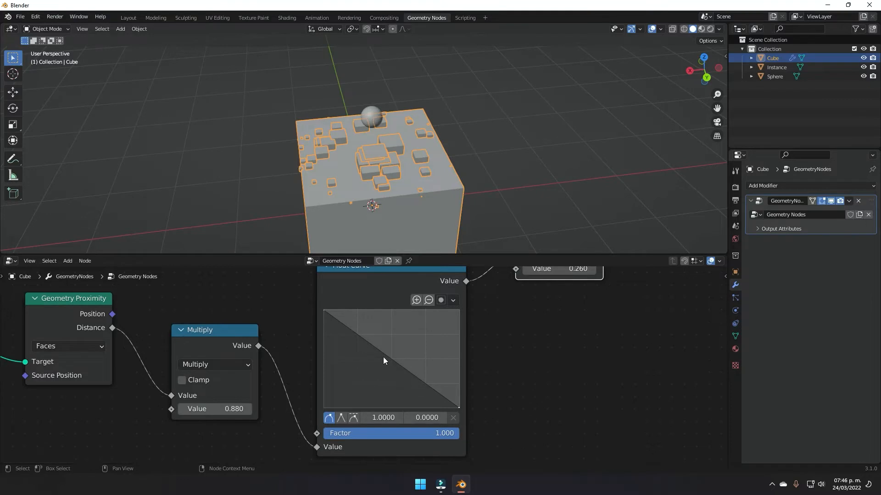
pyautogui.click(389, 357)
# Step: Bend the Float Curve into a steep decay, then ease it slightly
pyautogui.moveTo(389, 357); pyautogui.dragTo(362, 390)
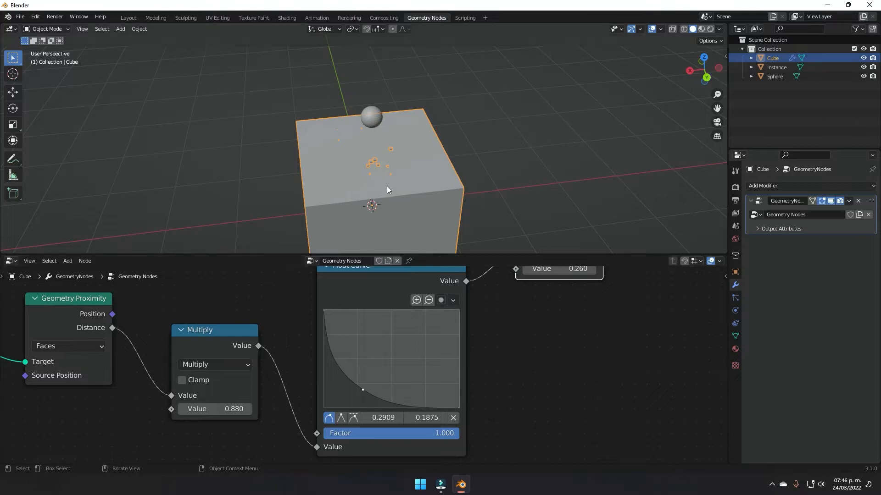
pyautogui.scroll(3, 387, 186)
pyautogui.moveTo(362, 389); pyautogui.dragTo(368, 375)
pyautogui.moveTo(394, 202); pyautogui.dragTo(470, 152, button='middle')
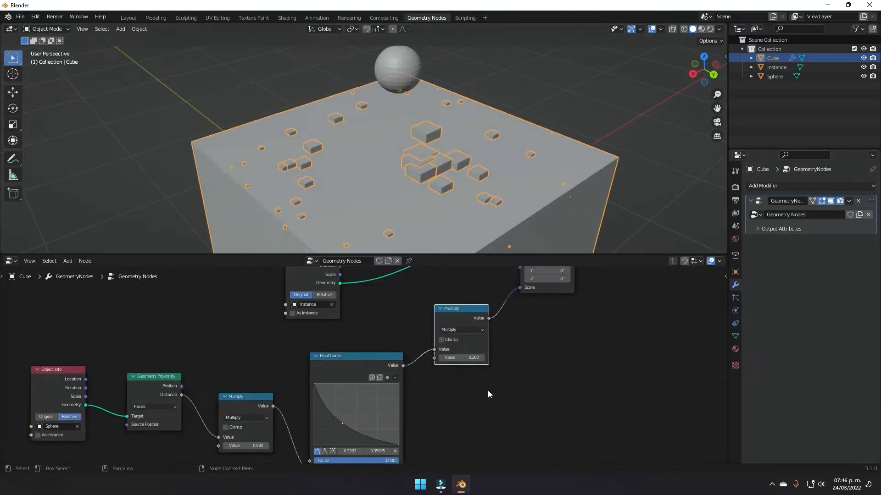
# Step: Set the Distribute Points on Faces Density to 200
pyautogui.scroll(2, 486, 389)
pyautogui.scroll(-4, 431, 367)
pyautogui.moveTo(367, 272); pyautogui.dragTo(505, 409, button='middle')
pyautogui.scroll(6, 406, 374)
pyautogui.scroll(3, 499, 385)
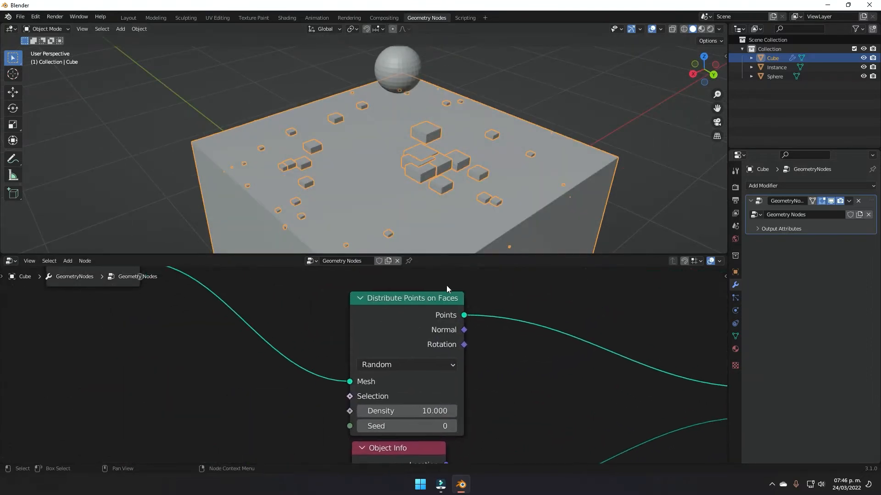
pyautogui.scroll(1, 505, 416)
pyautogui.moveTo(439, 422); pyautogui.dragTo(433, 392, button='middle')
pyautogui.click(402, 382)
pyautogui.write('200')
pyautogui.press('Return')
# Step: Nudge the Multiply node down and orbit the deselected cube to inspect the dense blocks
pyautogui.moveTo(523, 202); pyautogui.dragTo(494, 148, button='middle')
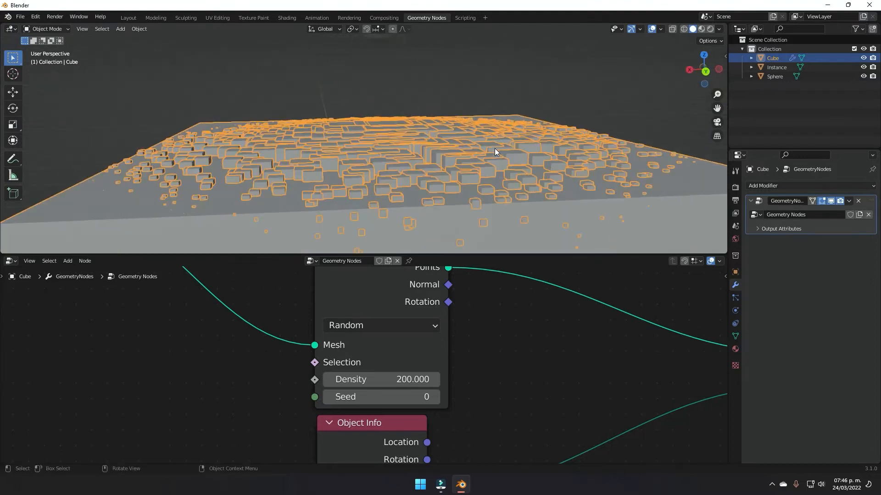
pyautogui.moveTo(435, 176); pyautogui.dragTo(502, 179, button='middle')
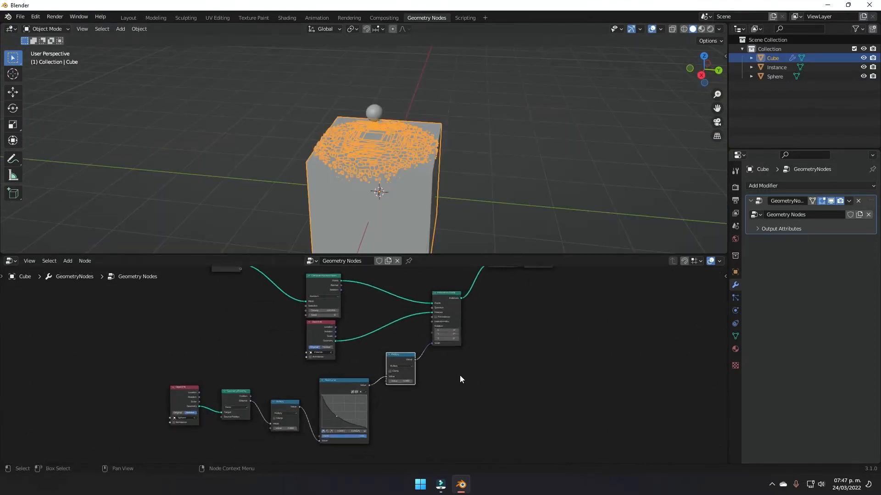
pyautogui.scroll(2, 460, 375)
pyautogui.moveTo(404, 358); pyautogui.dragTo(409, 375)
pyautogui.scroll(3, 500, 367)
pyautogui.moveTo(527, 356); pyautogui.dragTo(410, 424, button='middle')
pyautogui.moveTo(495, 345); pyautogui.dragTo(483, 360, button='middle')
pyautogui.moveTo(504, 174); pyautogui.dragTo(451, 176, button='middle')
pyautogui.scroll(5, 507, 177)
pyautogui.click(556, 126)
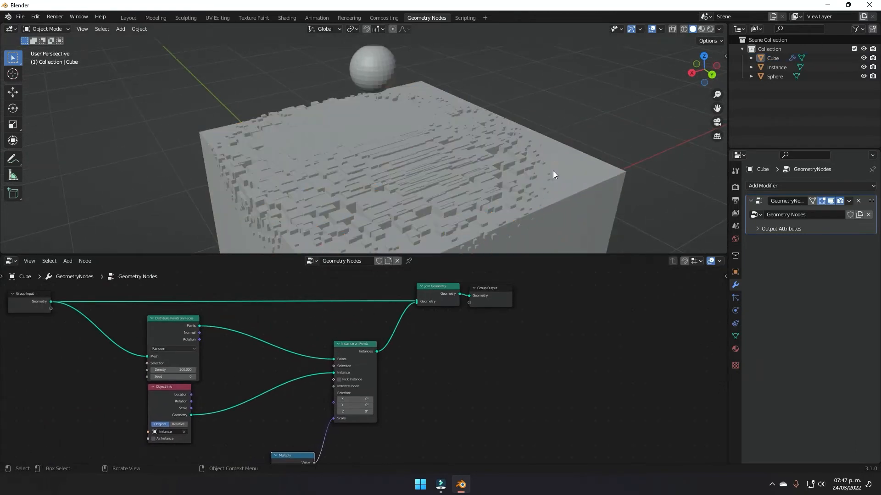
pyautogui.moveTo(553, 172); pyautogui.dragTo(471, 179, button='middle')
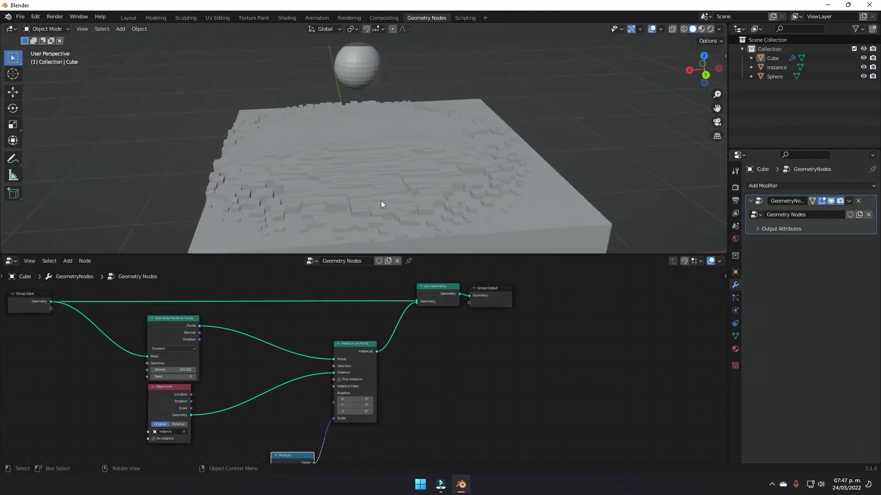
pyautogui.moveTo(398, 196); pyautogui.dragTo(400, 167, button='middle')
# Step: Move the Group Output node right and frame the Multiply and Float Curve nodes
pyautogui.moveTo(494, 305); pyautogui.dragTo(534, 302)
pyautogui.moveTo(448, 159); pyautogui.dragTo(497, 167, button='middle')
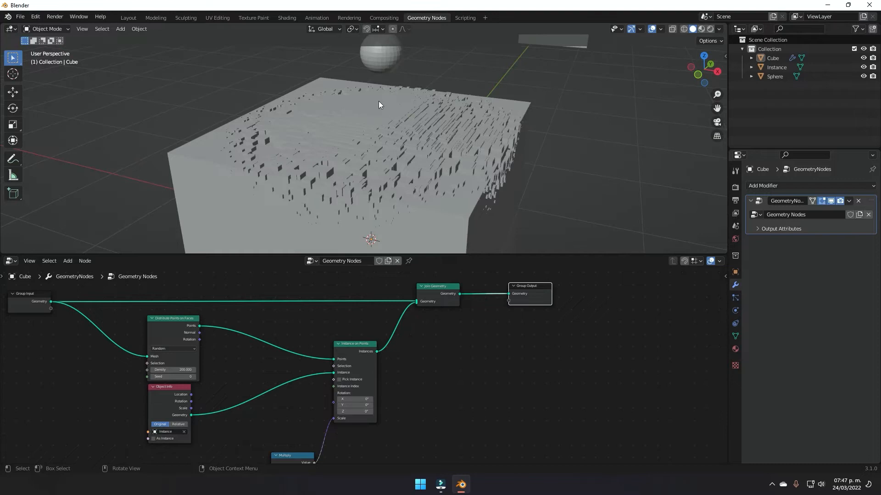
pyautogui.moveTo(440, 336); pyautogui.dragTo(477, 329, button='middle')
pyautogui.scroll(2, 481, 367)
pyautogui.moveTo(480, 377); pyautogui.dragTo(456, 333, button='middle')
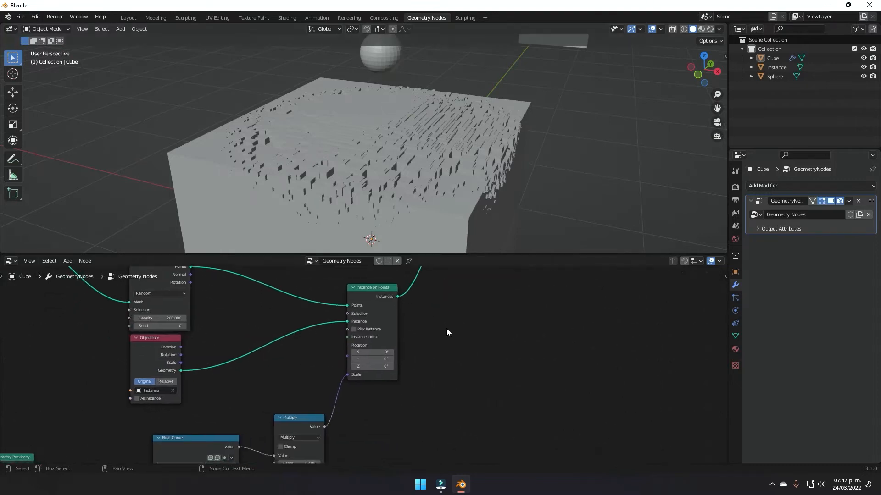
pyautogui.scroll(-2, 464, 357)
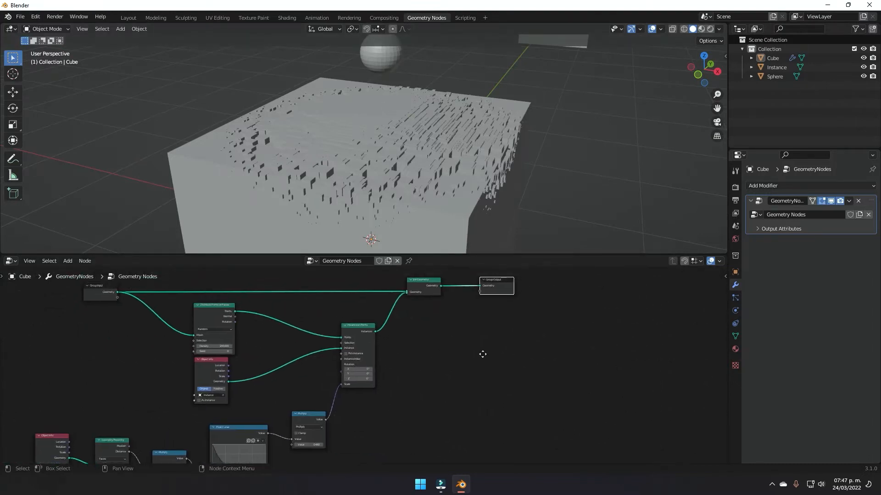
# Step: Connect the Multiply result to Group Output as a new Value output
pyautogui.moveTo(347, 395); pyautogui.dragTo(381, 411)
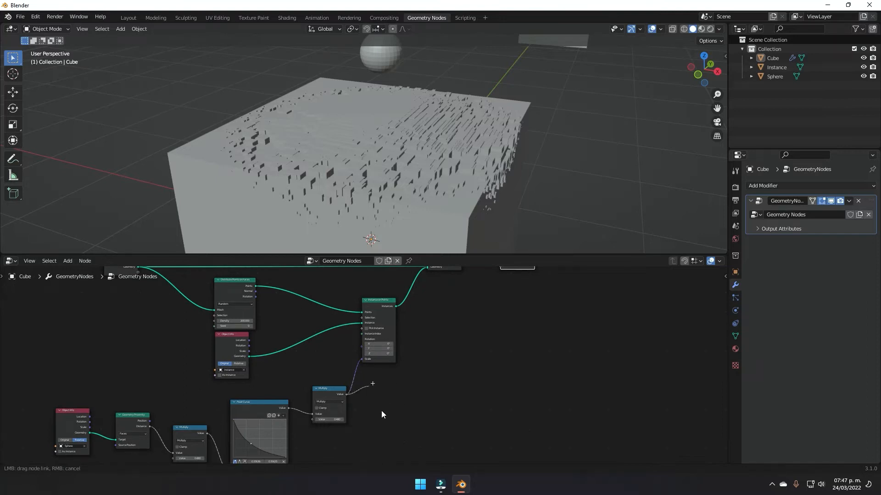
pyautogui.moveTo(361, 362); pyautogui.dragTo(500, 313)
pyautogui.moveTo(533, 334); pyautogui.dragTo(509, 359, button='middle')
pyautogui.scroll(4, 509, 359)
pyautogui.moveTo(457, 370); pyautogui.dragTo(447, 428, button='middle')
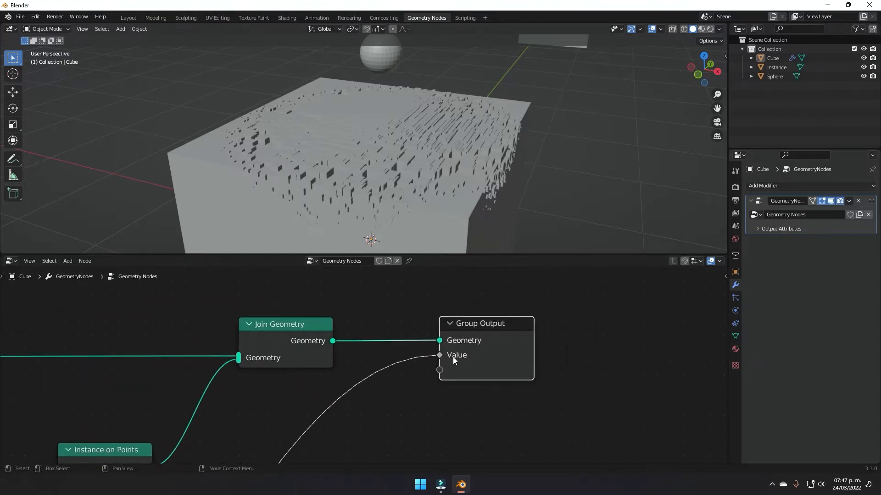
pyautogui.moveTo(463, 358); pyautogui.dragTo(621, 354)
pyautogui.click(487, 305)
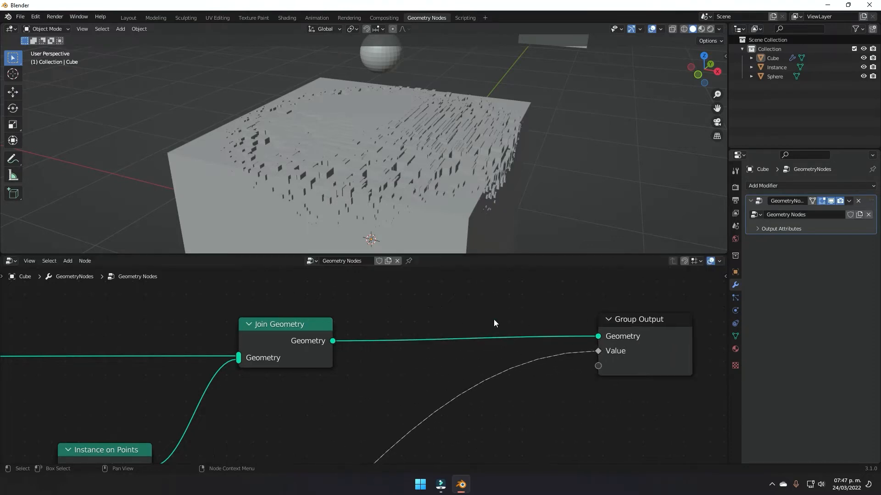
# Step: Insert a Realize Instances node onto the output link
pyautogui.hotkey('shift', 'a')
pyautogui.press('s')
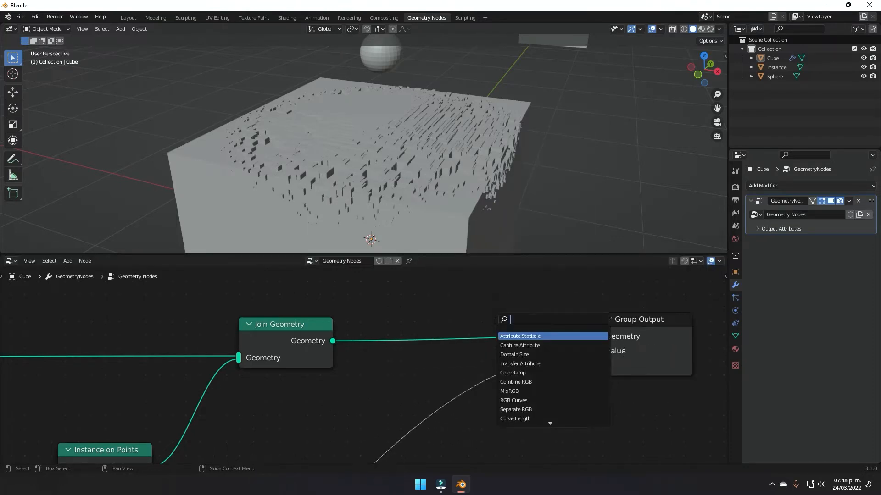
pyautogui.write('real')
pyautogui.press('Return')
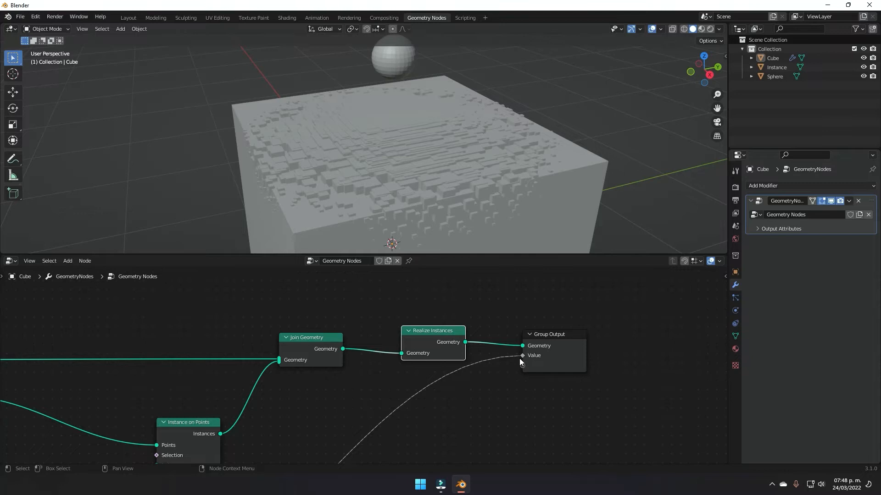
# Step: Rename the group's Value output to Color in the sidebar
pyautogui.press('n')
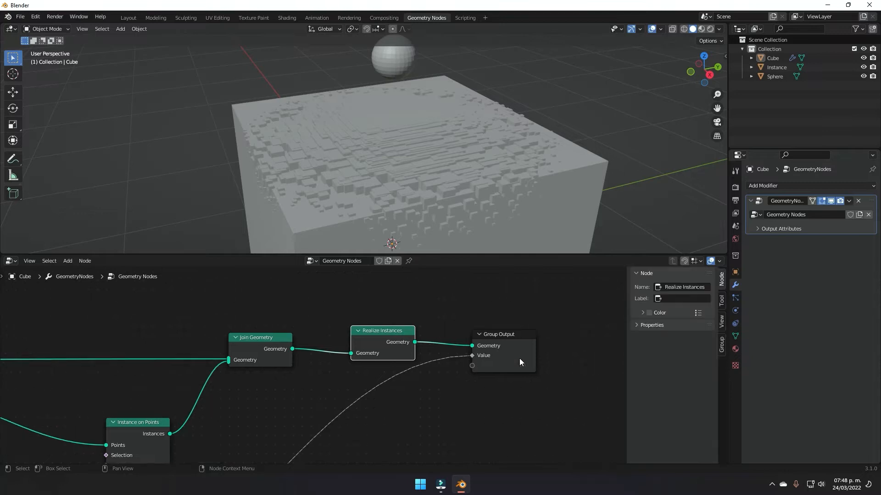
pyautogui.click(723, 347)
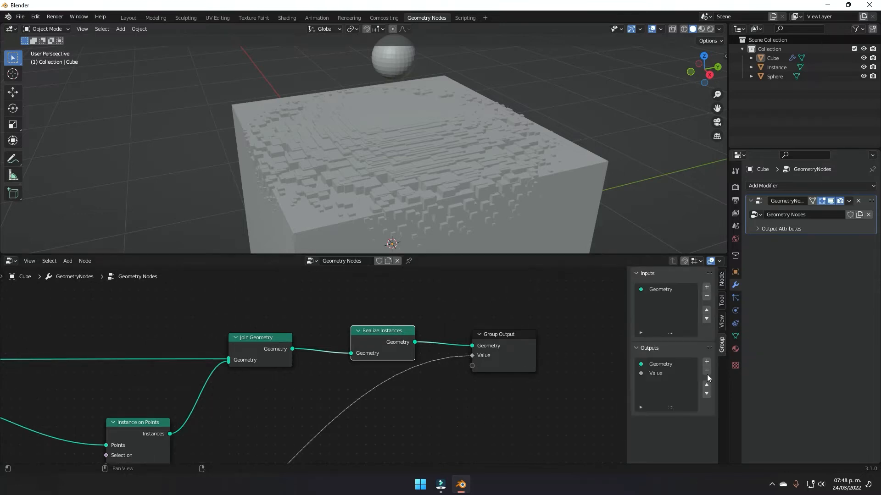
pyautogui.doubleClick(656, 375)
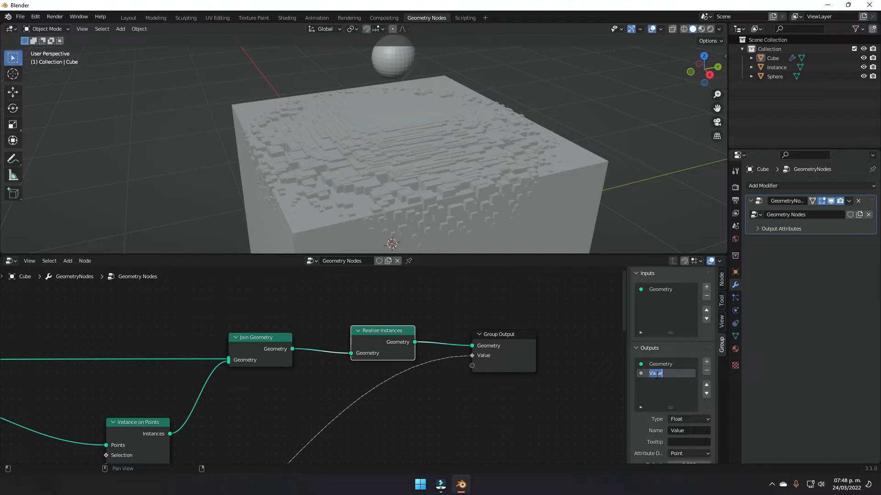
pyautogui.write('Color')
pyautogui.press('Return')
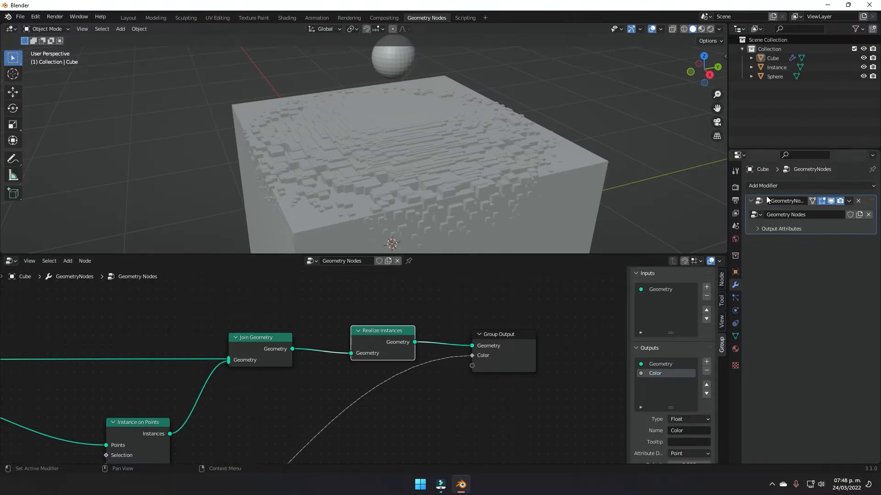
# Step: Store the Color output as attribute 'col' and frame the whole node tree
pyautogui.click(767, 229)
pyautogui.click(839, 243)
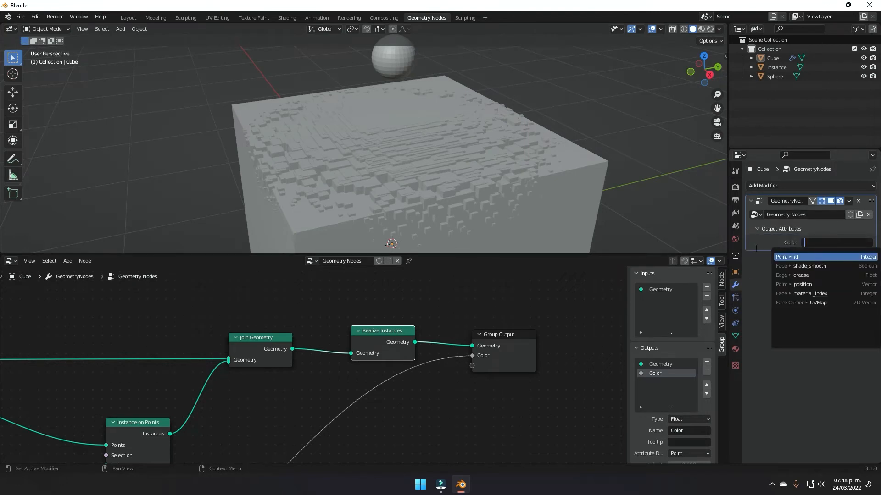
pyautogui.write('col')
pyautogui.press('Return')
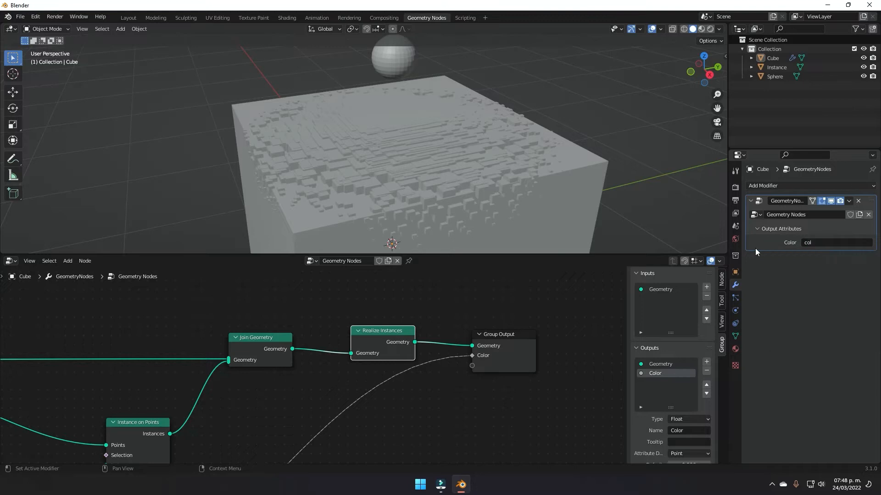
pyautogui.press('n')
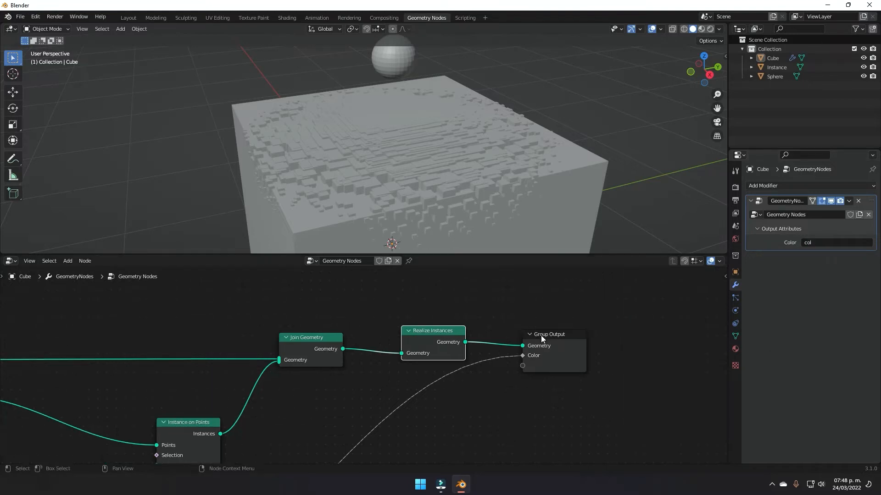
pyautogui.scroll(-3, 475, 395)
pyautogui.press('Home')
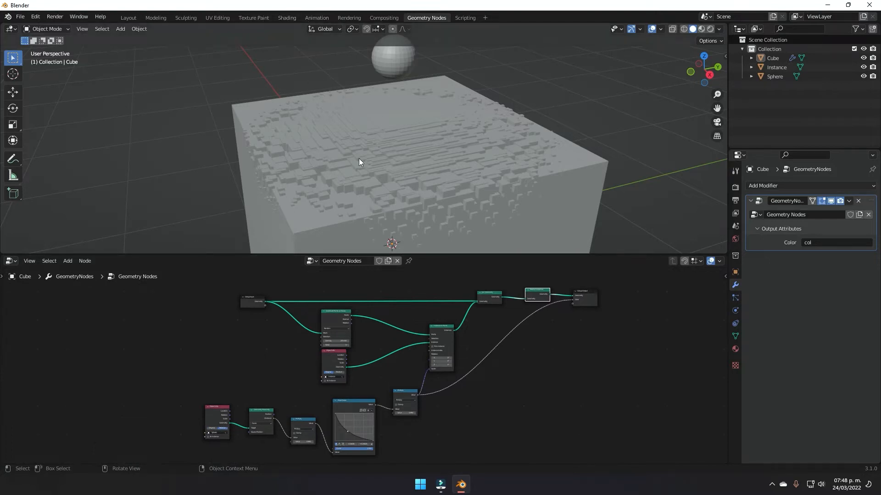
pyautogui.click(287, 17)
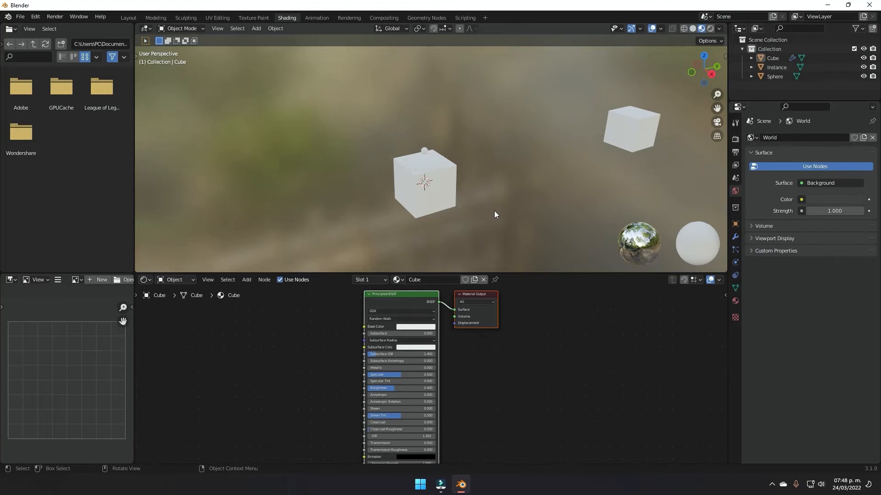
# Step: Select the small Instance cube in the Shading workspace viewport
pyautogui.moveTo(449, 200); pyautogui.dragTo(479, 192, button='middle')
pyautogui.scroll(7, 480, 192)
pyautogui.keyDown('shift'); pyautogui.moveTo(512, 230); pyautogui.dragTo(456, 199, button='middle'); pyautogui.keyUp('shift')
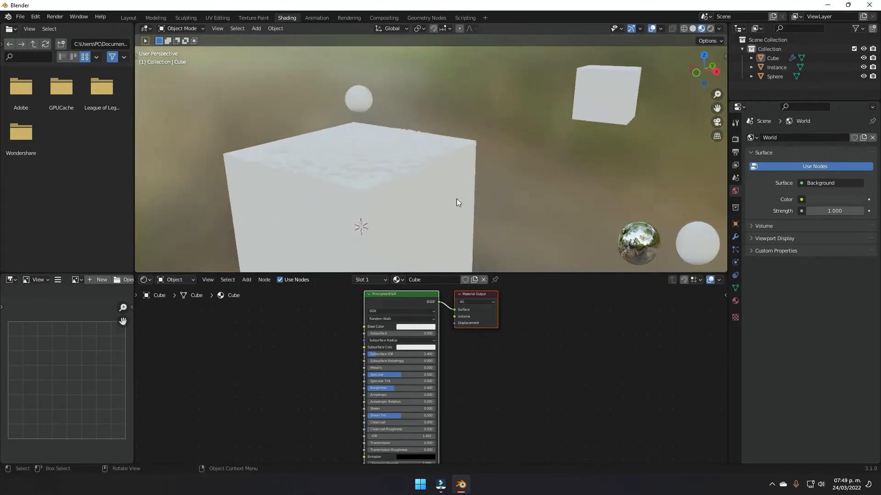
pyautogui.scroll(1, 456, 199)
pyautogui.click(610, 99)
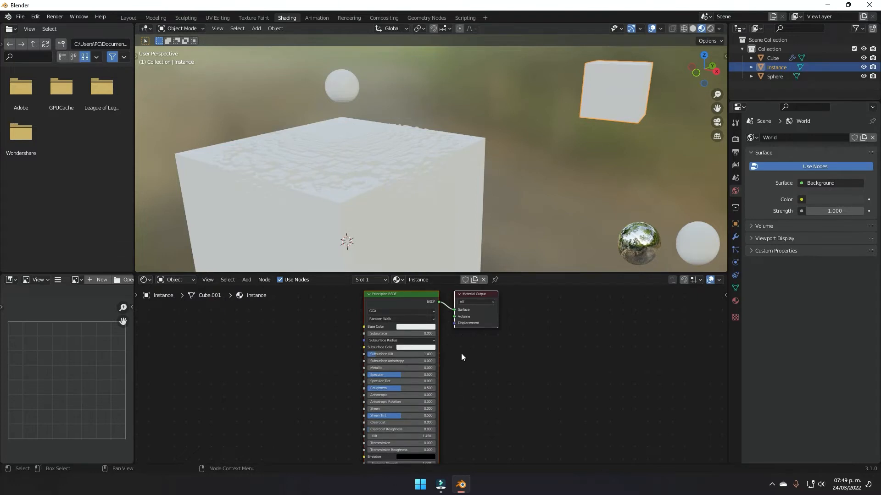
# Step: Add a ColorRamp node and link its Color to the Principled BSDF Base Color
pyautogui.moveTo(533, 365); pyautogui.dragTo(581, 378, button='middle')
pyautogui.scroll(8, 496, 349)
pyautogui.moveTo(452, 333); pyautogui.dragTo(606, 365, button='middle')
pyautogui.scroll(-4, 528, 357)
pyautogui.hotkey('shift', 'a')
pyautogui.write('colorr')
pyautogui.press('Return')
pyautogui.moveTo(465, 345); pyautogui.dragTo(522, 349)
pyautogui.moveTo(442, 368); pyautogui.dragTo(536, 362, button='middle')
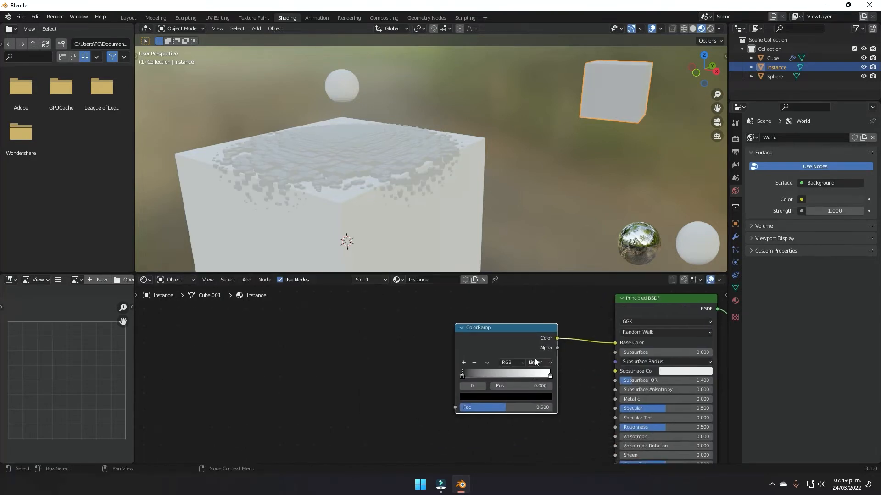
# Step: Add an Attribute node reading 'col' and connect its Fac to the ColorRamp Fac
pyautogui.scroll(1, 535, 362)
pyautogui.hotkey('shift', 'a')
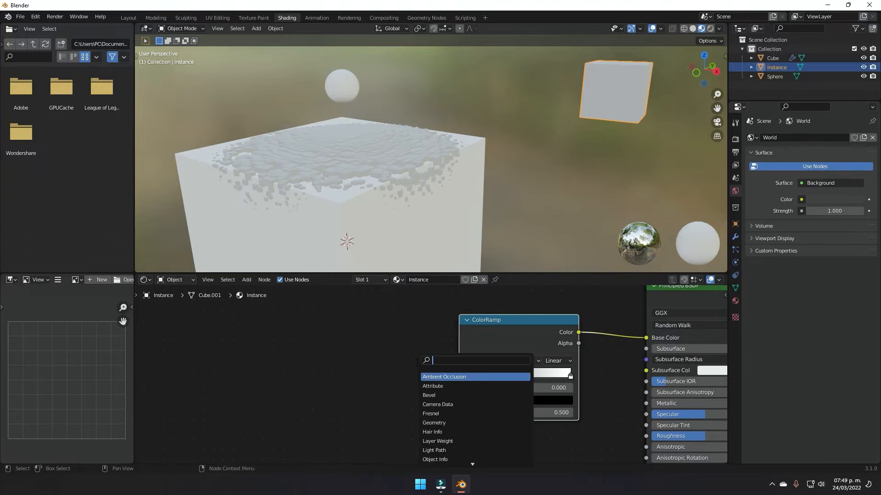
pyautogui.write('attr')
pyautogui.press('Return')
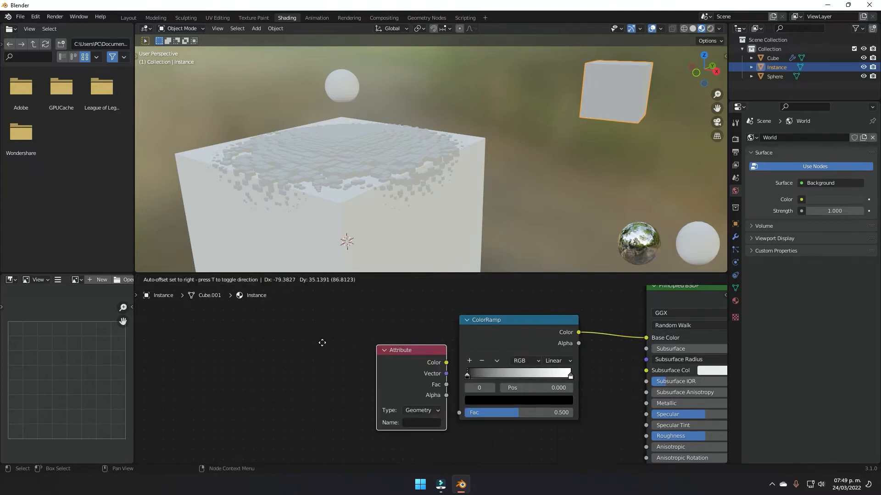
pyautogui.click(318, 339)
pyautogui.moveTo(348, 368); pyautogui.dragTo(459, 413)
pyautogui.scroll(3, 381, 416)
pyautogui.moveTo(359, 411); pyautogui.dragTo(440, 402, button='middle')
pyautogui.click(348, 397)
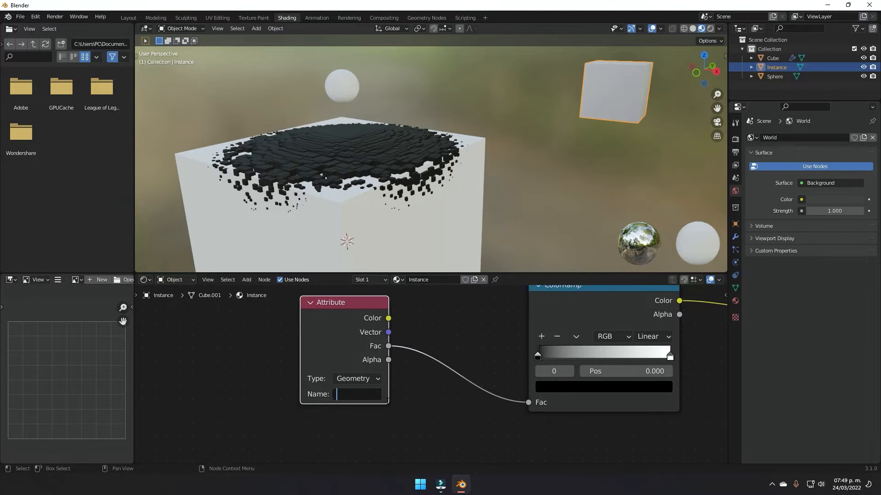
pyautogui.write('col')
pyautogui.press('Return')
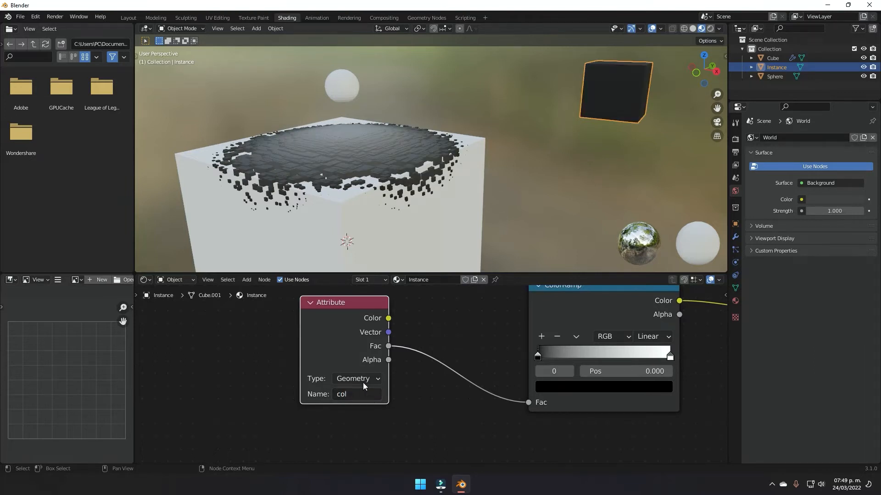
# Step: Lighten the dark ramp stop, make the other stop pure green, and slide it along the ramp
pyautogui.moveTo(459, 190); pyautogui.dragTo(433, 197, button='middle')
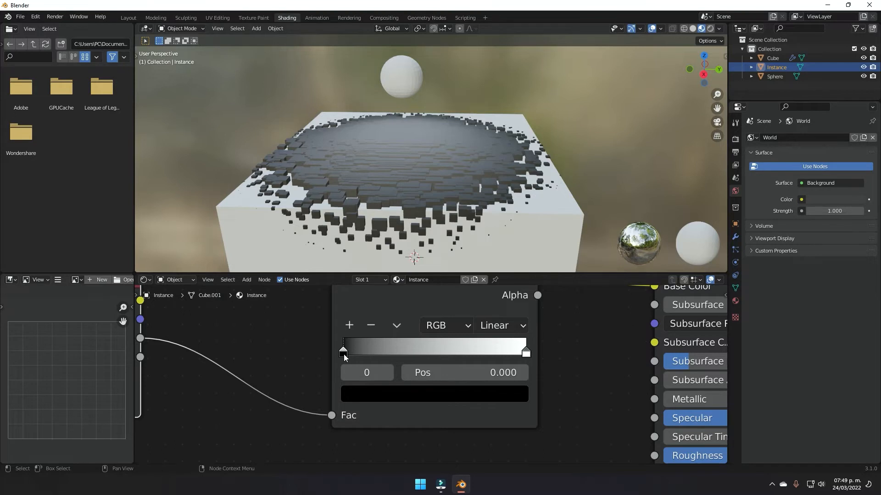
pyautogui.click(363, 401)
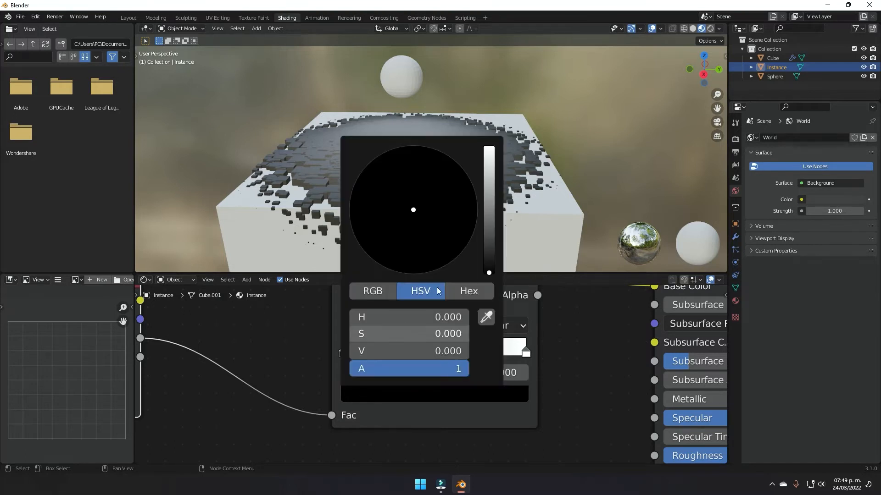
pyautogui.moveTo(487, 254); pyautogui.dragTo(496, 148)
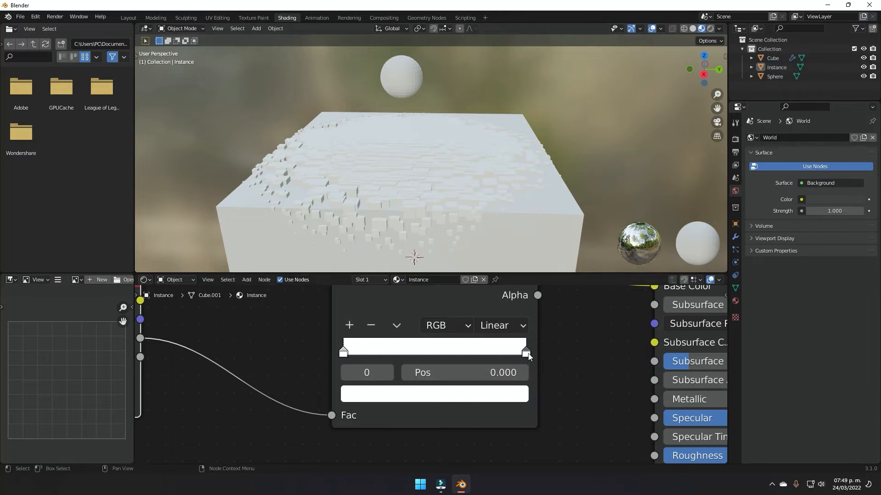
pyautogui.click(463, 396)
pyautogui.moveTo(420, 211); pyautogui.dragTo(357, 178)
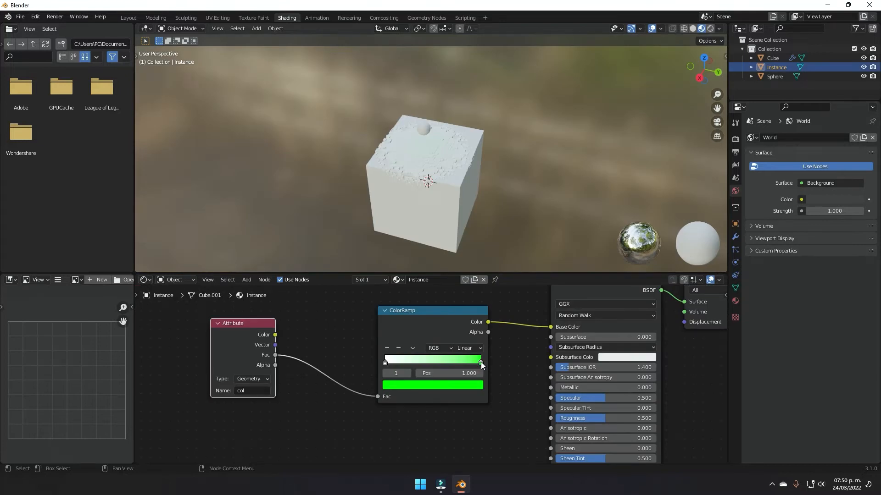
pyautogui.moveTo(480, 362); pyautogui.dragTo(391, 360)
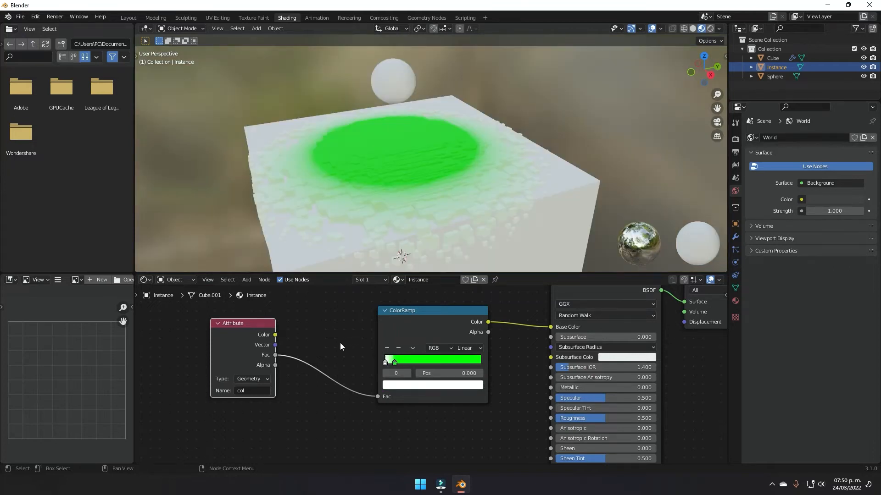
# Step: Insert a Math node set to Multiply with value 5 on the Fac link before the ColorRamp
pyautogui.moveTo(339, 342); pyautogui.dragTo(414, 342, button='middle')
pyautogui.scroll(2, 381, 403)
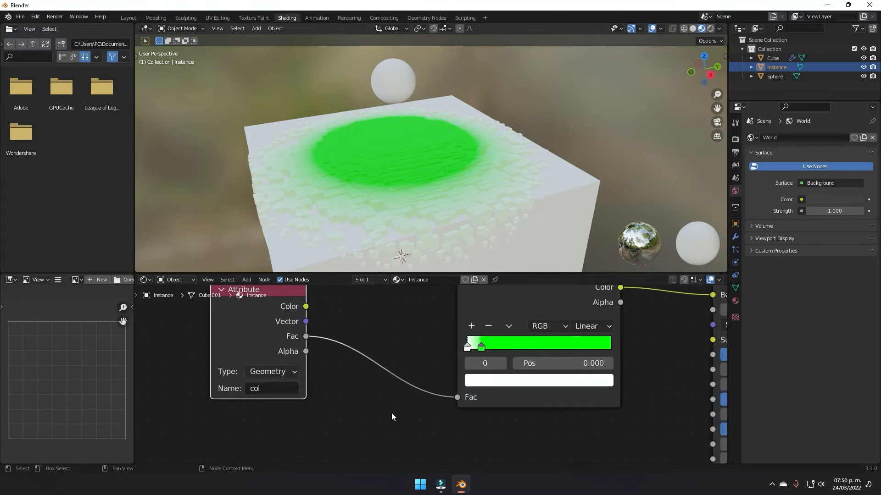
pyautogui.hotkey('shift', 'a')
pyautogui.click(420, 351)
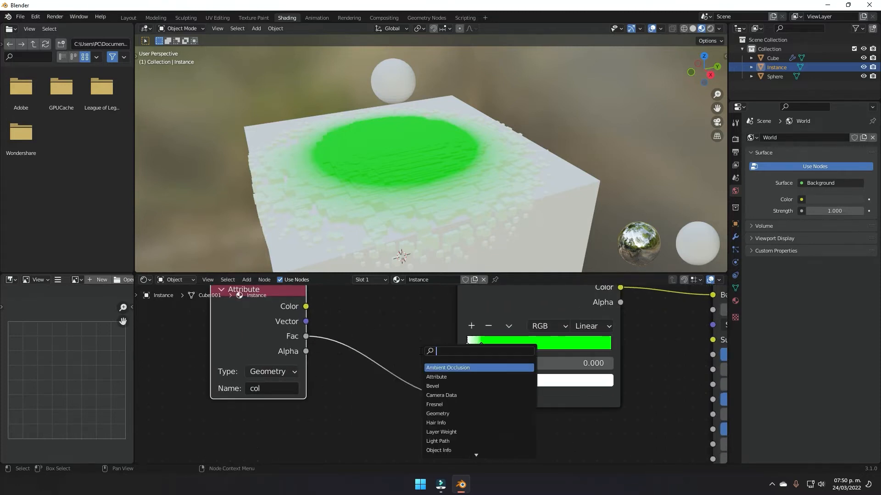
pyautogui.write('math')
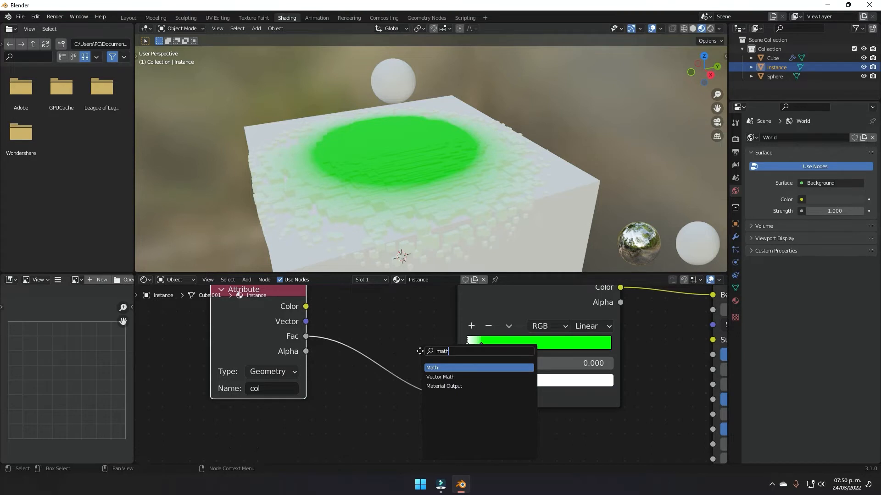
pyautogui.press('Return')
pyautogui.click(404, 369)
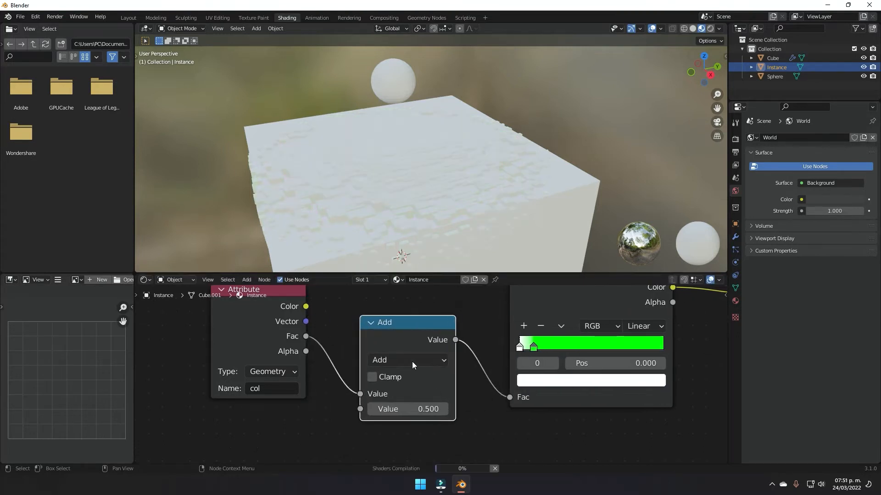
pyautogui.click(413, 362)
pyautogui.click(394, 219)
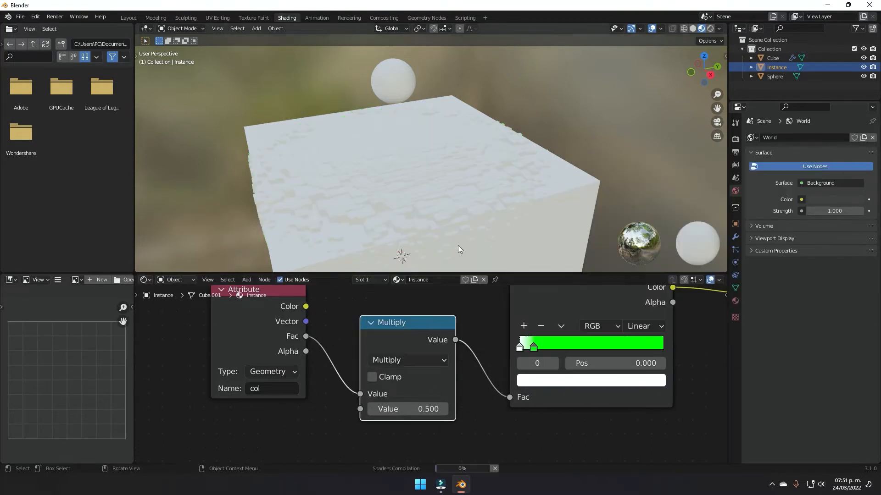
pyautogui.click(415, 409)
pyautogui.write('1.5')
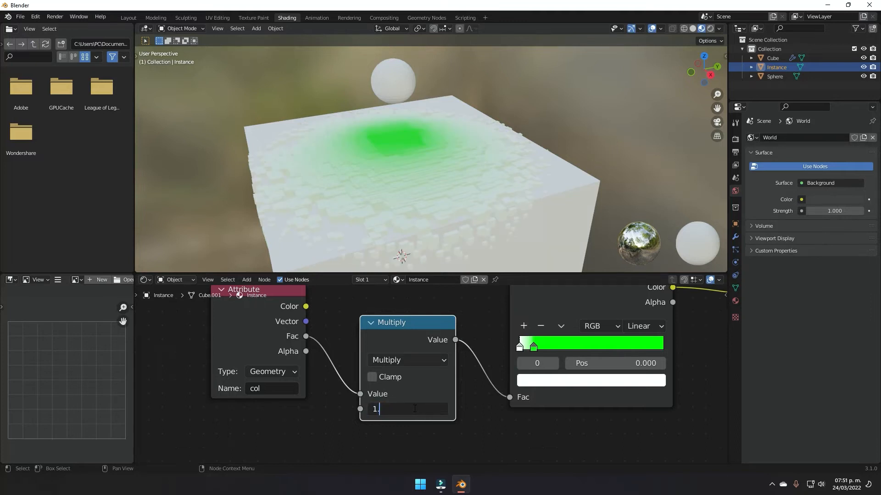
pyautogui.press('Return')
# Step: Slide the green ramp stop further right and tint the white stop light green
pyautogui.moveTo(536, 347); pyautogui.dragTo(567, 345)
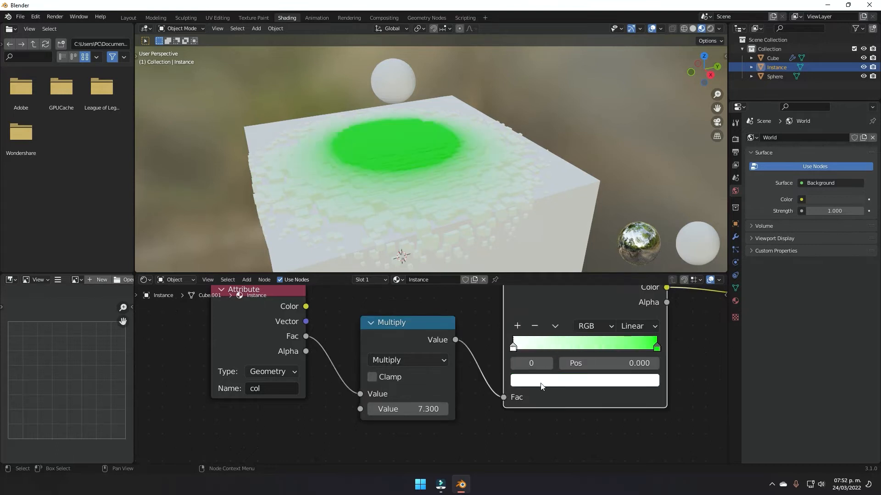
pyautogui.click(546, 380)
pyautogui.moveTo(543, 224); pyautogui.dragTo(547, 226)
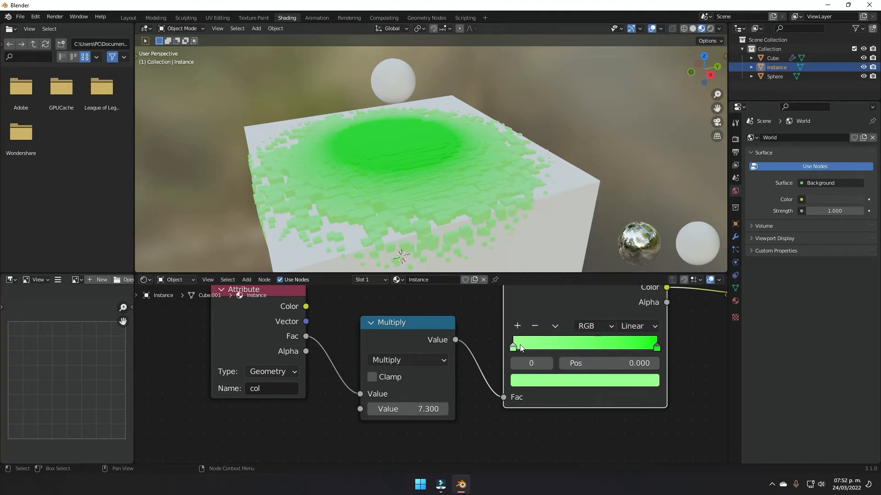
pyautogui.scroll(-5, 609, 345)
pyautogui.moveTo(598, 358); pyautogui.dragTo(504, 371, button='middle')
pyautogui.scroll(6, 553, 368)
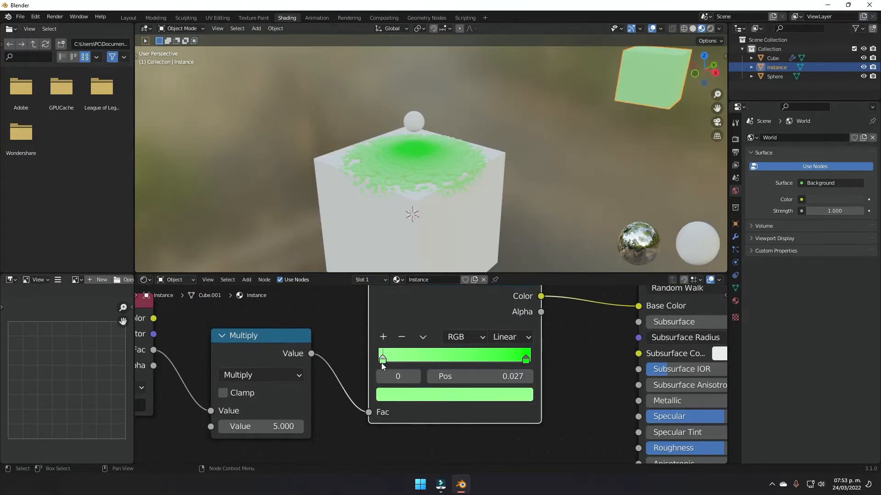
# Step: Recolour the low ColorRamp stop pure blue
pyautogui.click(398, 398)
pyautogui.moveTo(430, 274); pyautogui.dragTo(437, 293)
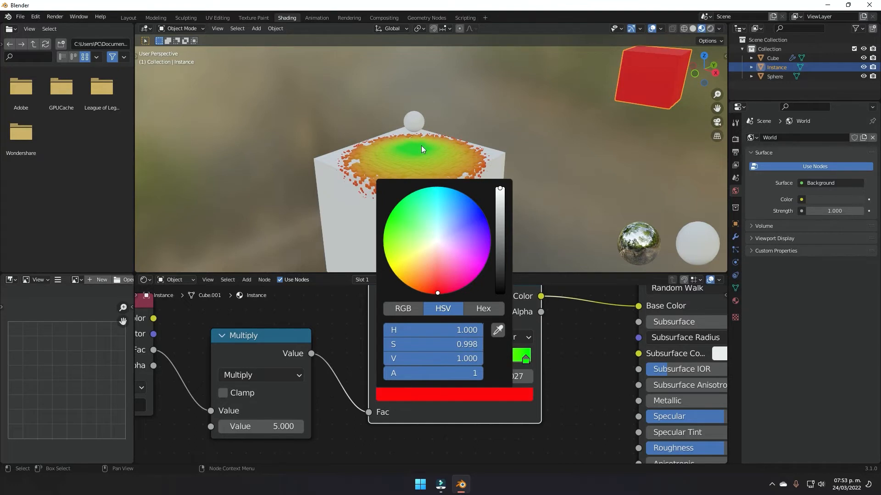
pyautogui.scroll(4, 497, 183)
pyautogui.moveTo(498, 183); pyautogui.dragTo(446, 188, button='middle')
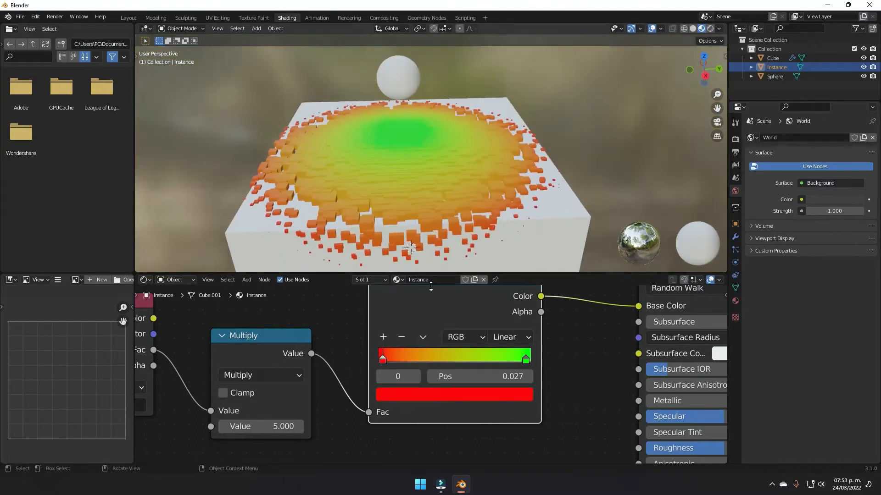
pyautogui.click(414, 397)
pyautogui.moveTo(457, 218); pyautogui.dragTo(481, 210)
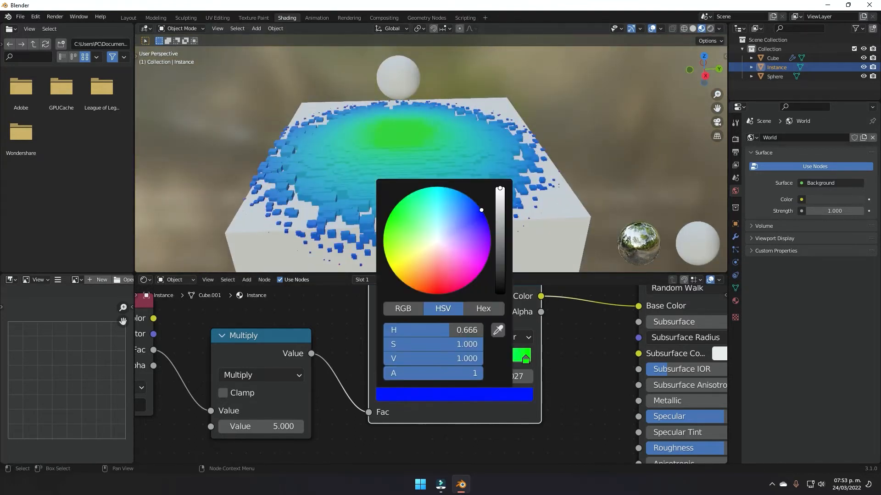
# Step: Raise the Principled BSDF Roughness to 0.977 and inspect the blue-to-green blocks
pyautogui.moveTo(414, 167); pyautogui.dragTo(426, 197, button='middle')
pyautogui.moveTo(468, 176); pyautogui.dragTo(532, 174, button='middle')
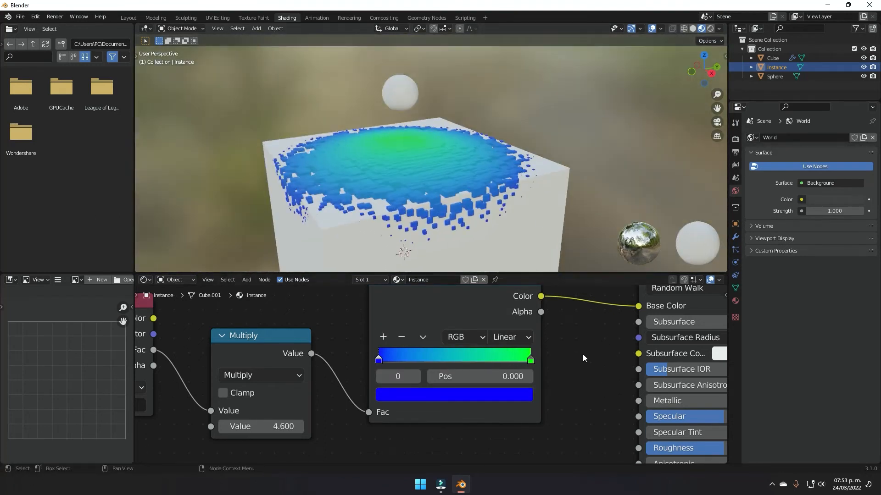
pyautogui.moveTo(596, 356); pyautogui.dragTo(427, 370, button='middle')
pyautogui.moveTo(424, 340); pyautogui.dragTo(492, 340)
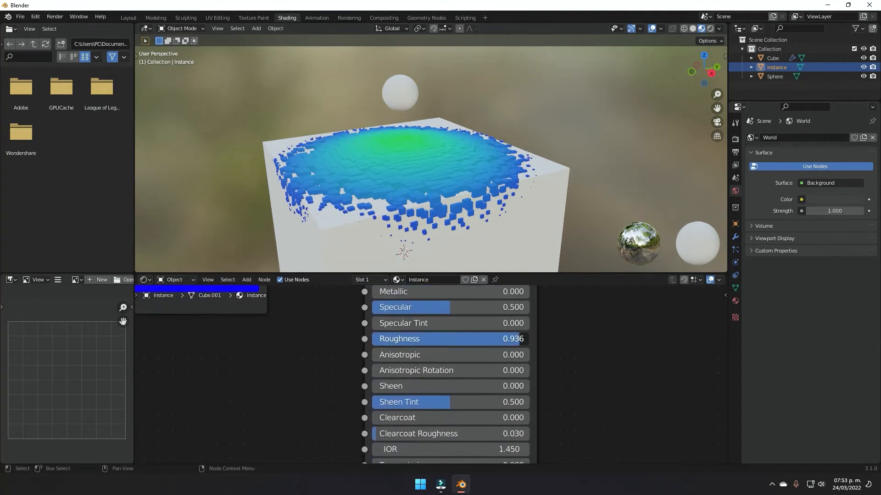
pyautogui.moveTo(527, 161); pyautogui.dragTo(434, 191, button='middle')
pyautogui.scroll(4, 433, 190)
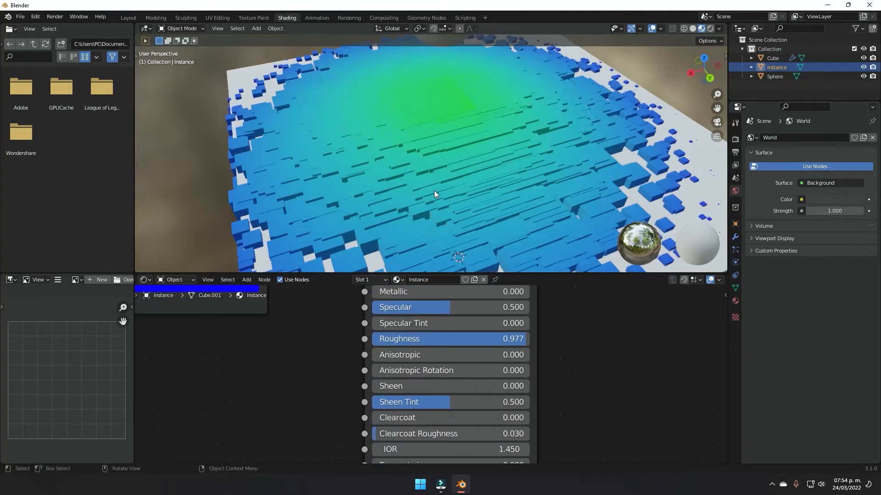
pyautogui.moveTo(519, 163); pyautogui.dragTo(387, 158, button='middle')
# Step: Apply Shade Smooth to the sphere above the cube
pyautogui.scroll(-6, 386, 156)
pyautogui.moveTo(502, 171); pyautogui.dragTo(475, 159, button='middle')
pyautogui.click(444, 123)
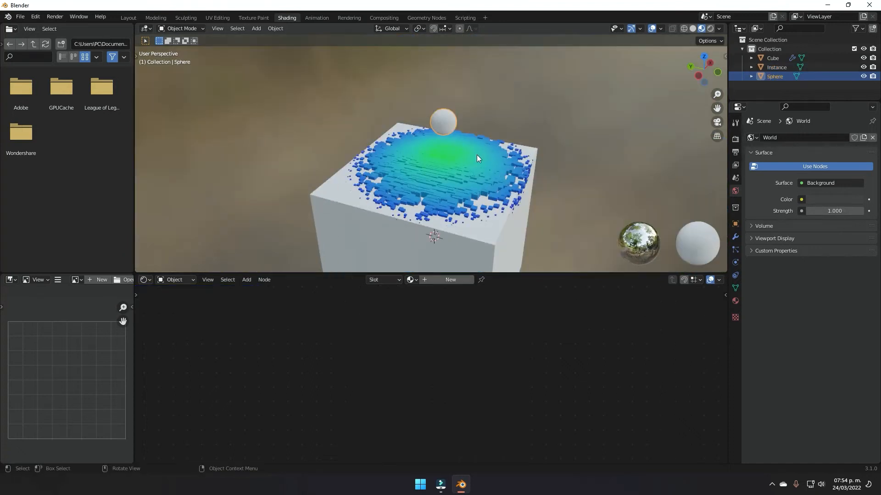
pyautogui.rightClick(448, 122)
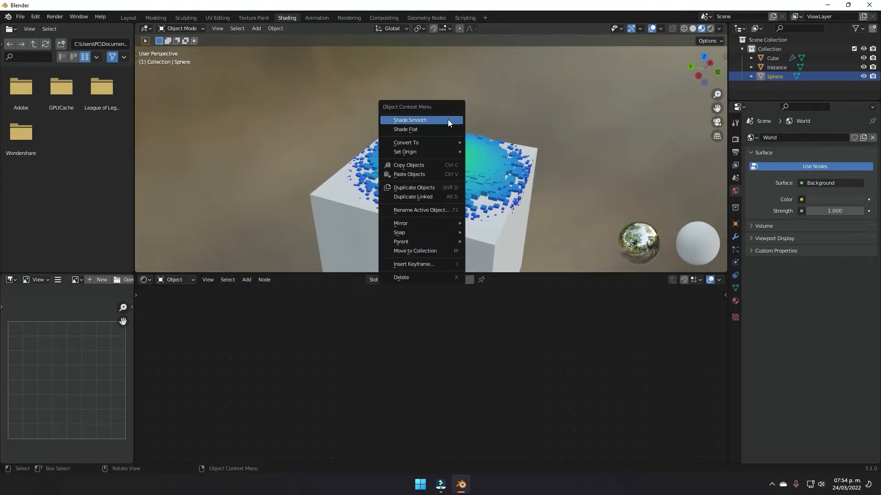
pyautogui.click(448, 119)
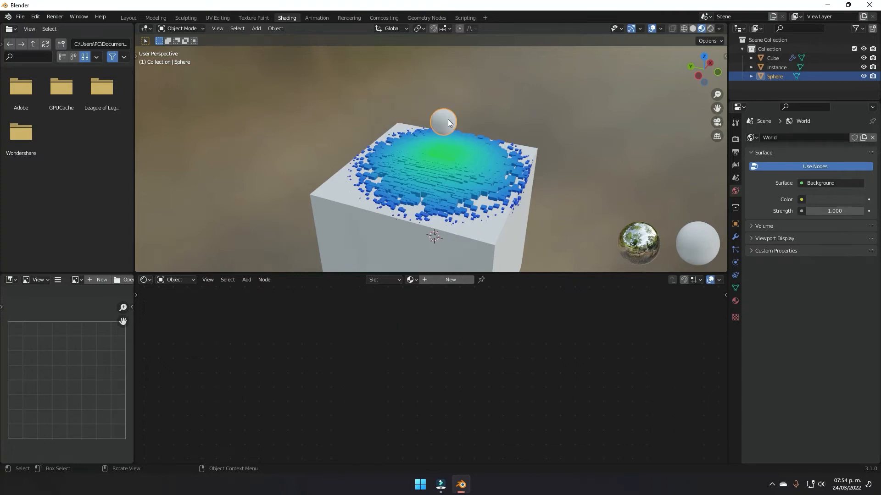
pyautogui.scroll(6, 491, 131)
pyautogui.keyDown('shift'); pyautogui.moveTo(507, 164); pyautogui.dragTo(504, 183, button='middle'); pyautogui.keyUp('shift')
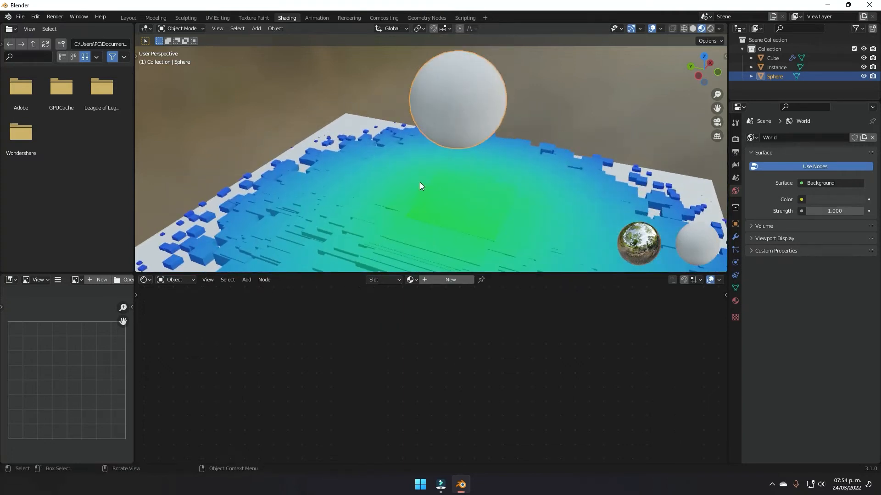
# Step: Create a new material for the sphere with a green Base Color
pyautogui.click(439, 280)
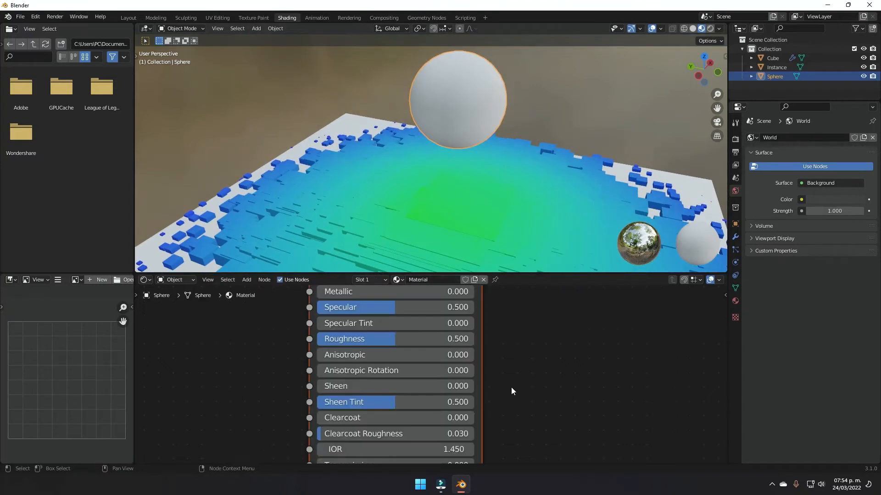
pyautogui.scroll(-3, 511, 387)
pyautogui.click(469, 334)
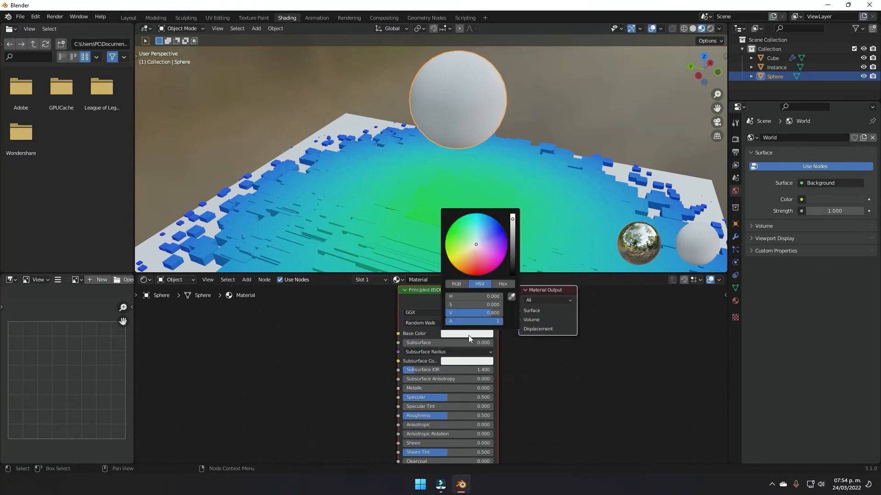
pyautogui.click(453, 230)
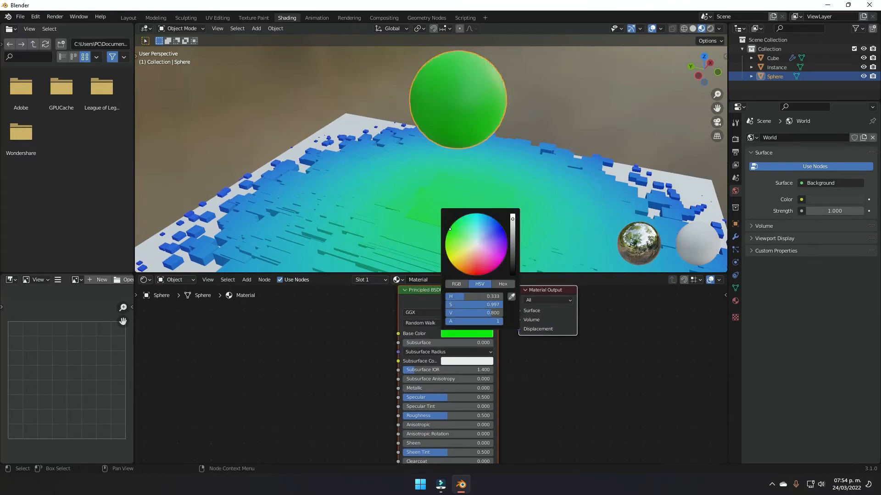
pyautogui.scroll(-4, 454, 216)
pyautogui.moveTo(462, 216); pyautogui.dragTo(546, 224, button='middle')
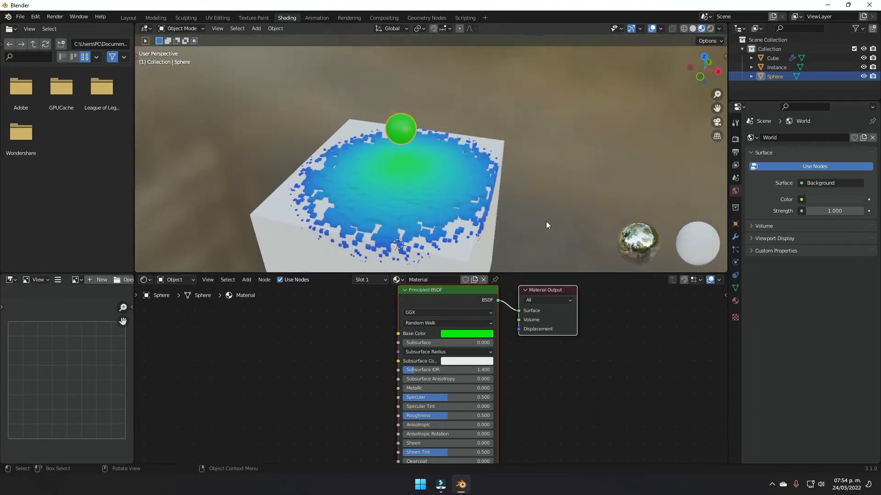
# Step: Set the sphere's Roughness to 1.000 and leave Metallic at 0.000
pyautogui.scroll(-3, 514, 392)
pyautogui.moveTo(518, 390); pyautogui.dragTo(516, 330, button='middle')
pyautogui.scroll(5, 502, 367)
pyautogui.moveTo(443, 331); pyautogui.dragTo(499, 332)
pyautogui.moveTo(513, 308); pyautogui.dragTo(513, 359, button='middle')
pyautogui.scroll(5, 513, 360)
pyautogui.moveTo(426, 339); pyautogui.dragTo(532, 339)
pyautogui.moveTo(500, 193); pyautogui.dragTo(419, 168, button='middle')
pyautogui.scroll(6, 423, 147)
pyautogui.scroll(-2, 425, 114)
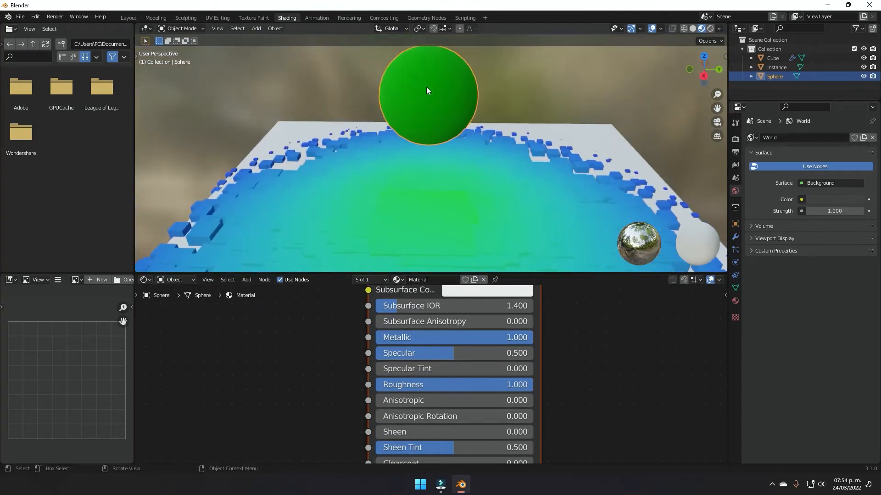
pyautogui.moveTo(513, 387); pyautogui.dragTo(535, 385)
pyautogui.moveTo(516, 338); pyautogui.dragTo(375, 337)
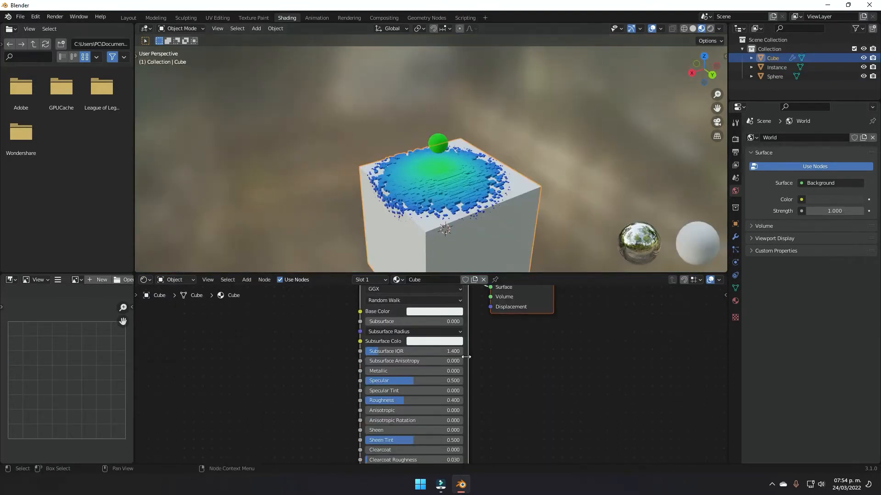
# Step: Set the centre cube's Principled BSDF Base Color to deep blue
pyautogui.scroll(-5, 505, 381)
pyautogui.moveTo(492, 362); pyautogui.dragTo(551, 381, button='middle')
pyautogui.scroll(6, 551, 381)
pyautogui.scroll(2, 495, 384)
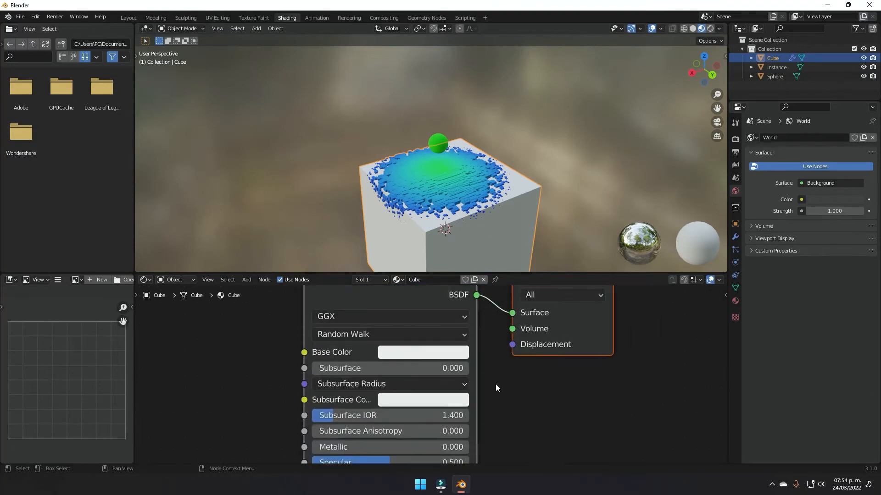
pyautogui.moveTo(496, 384); pyautogui.dragTo(523, 394, button='middle')
pyautogui.click(484, 364)
pyautogui.moveTo(499, 195); pyautogui.dragTo(520, 178)
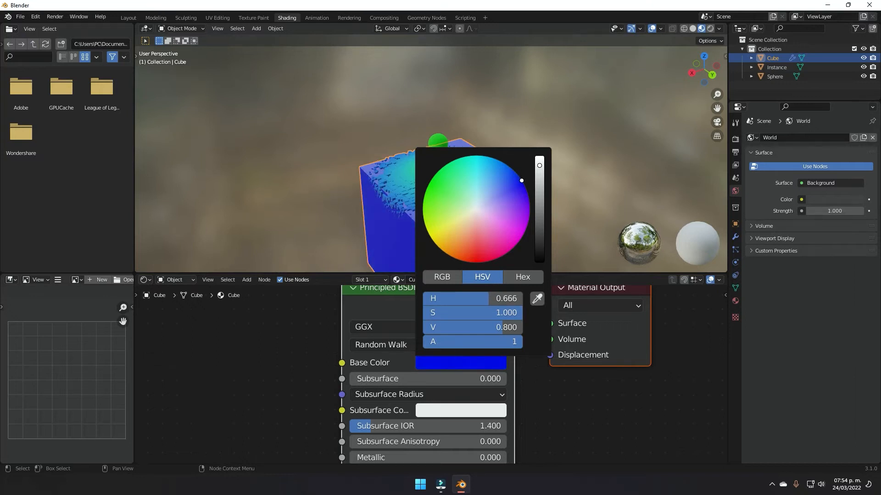
pyautogui.moveTo(598, 171); pyautogui.dragTo(474, 261, button='middle')
pyautogui.scroll(5, 527, 212)
pyautogui.scroll(-5, 474, 261)
pyautogui.click(428, 146)
pyautogui.moveTo(428, 146); pyautogui.dragTo(540, 234, button='middle')
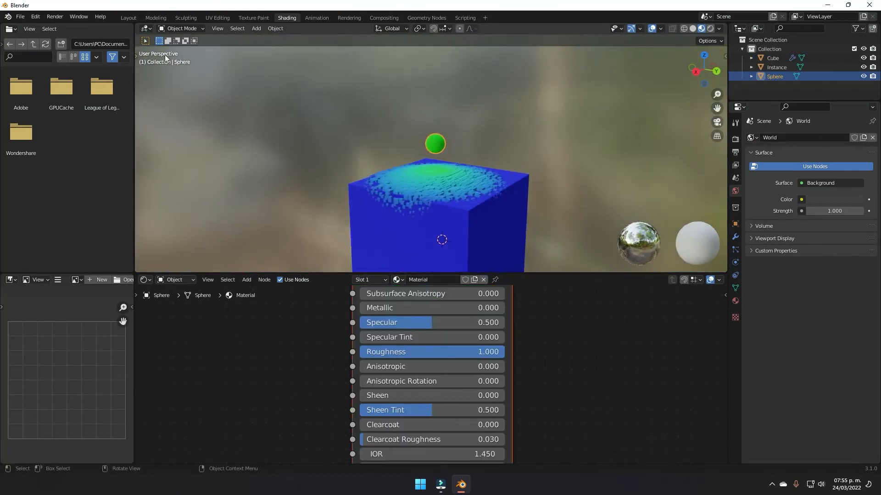
# Step: In the Layout workspace, hide the Instance object from both viewport and render
pyautogui.click(129, 17)
pyautogui.moveTo(403, 254); pyautogui.dragTo(588, 161, button='middle')
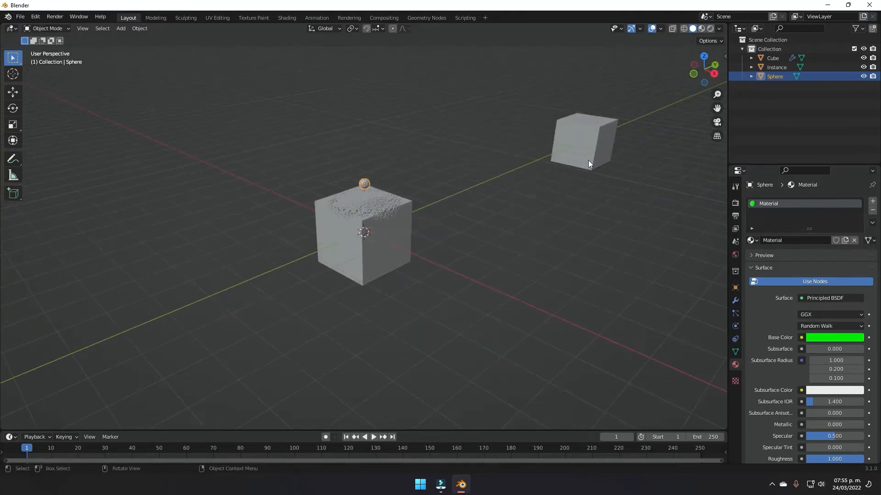
pyautogui.click(863, 67)
pyautogui.click(873, 67)
pyautogui.moveTo(626, 96); pyautogui.dragTo(494, 238)
pyautogui.moveTo(511, 216); pyautogui.dragTo(426, 194, button='middle')
pyautogui.scroll(4, 505, 214)
pyautogui.scroll(-5, 507, 214)
pyautogui.scroll(2, 490, 217)
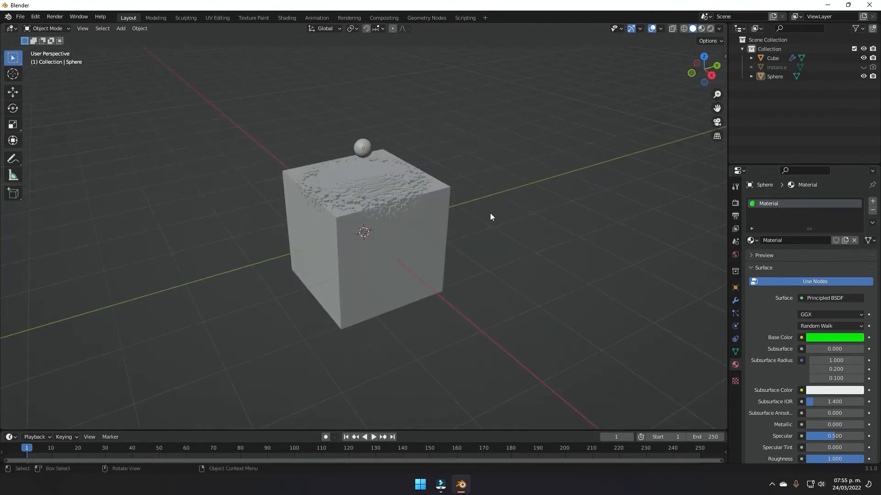
pyautogui.scroll(-3, 477, 215)
pyautogui.moveTo(466, 217); pyautogui.dragTo(463, 220, button='middle')
# Step: Add a plane, move it below the cube and scale it into a large floor
pyautogui.hotkey('shift', 'a')
pyautogui.moveTo(464, 220)
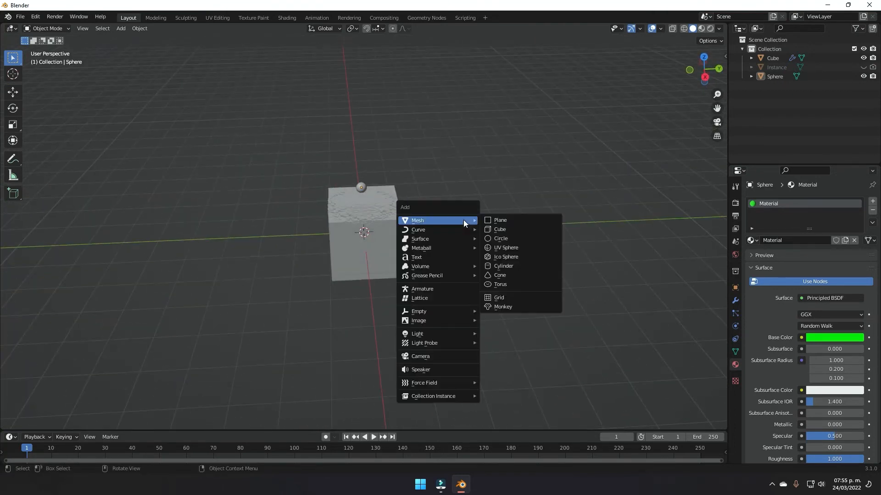
pyautogui.click(507, 222)
pyautogui.press('g')
pyautogui.click(507, 250)
pyautogui.moveTo(506, 250); pyautogui.dragTo(431, 257, button='middle')
pyautogui.press('s')
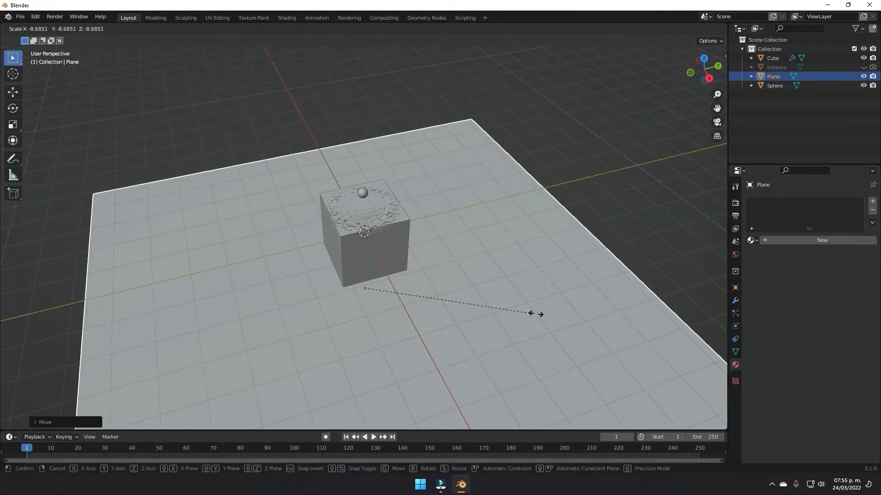
pyautogui.click(536, 315)
pyautogui.moveTo(586, 321)
pyautogui.mouseDown(button='middle')
pyautogui.moveTo(528, 267)
pyautogui.moveTo(587, 312)
pyautogui.mouseUp(button='middle')
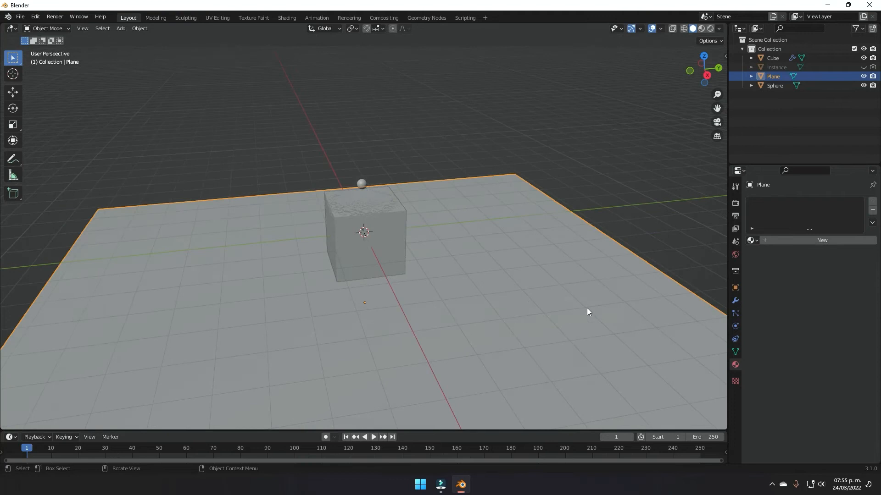
pyautogui.press('s')
pyautogui.click(497, 321)
pyautogui.moveTo(497, 321); pyautogui.dragTo(444, 293, button='middle')
pyautogui.hotkey('shift', 'a')
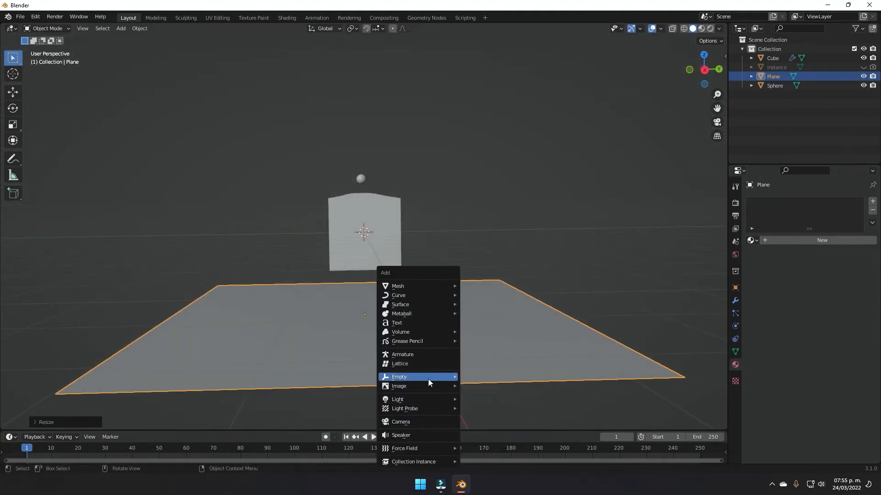
# Step: Add a camera and align it to the current oblique view
pyautogui.click(429, 422)
pyautogui.moveTo(474, 295); pyautogui.dragTo(519, 269, button='middle')
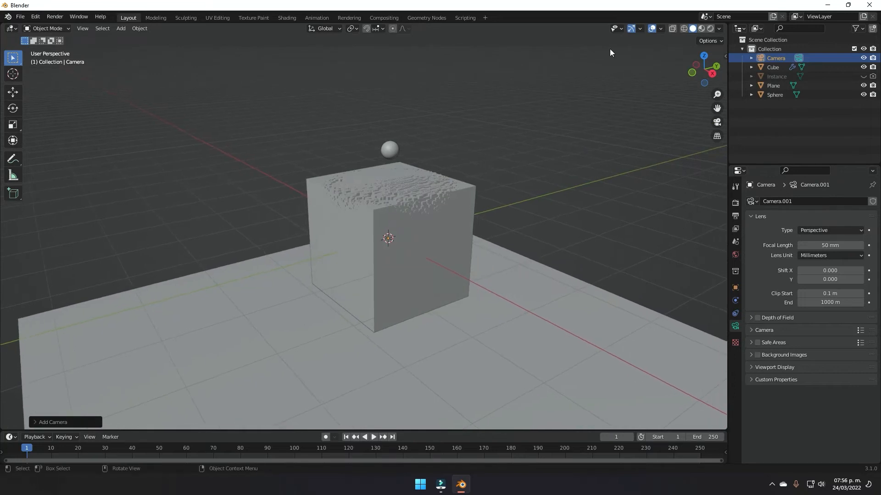
pyautogui.click(82, 29)
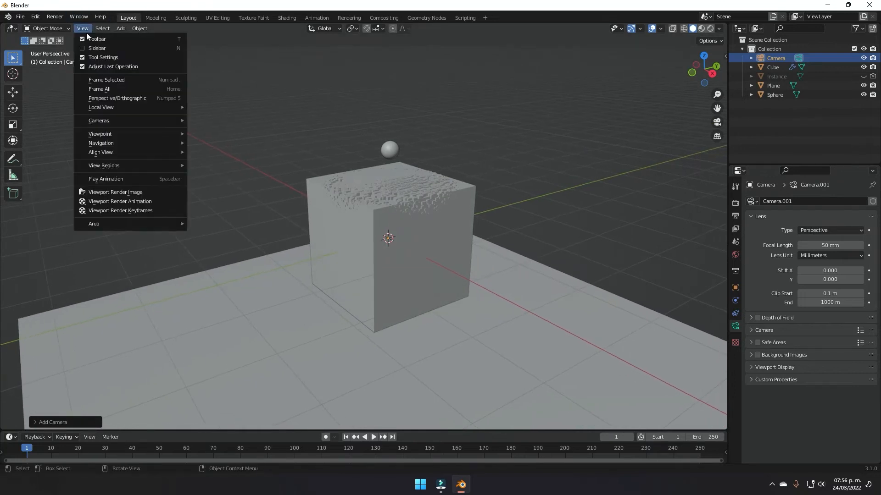
pyautogui.moveTo(125, 151)
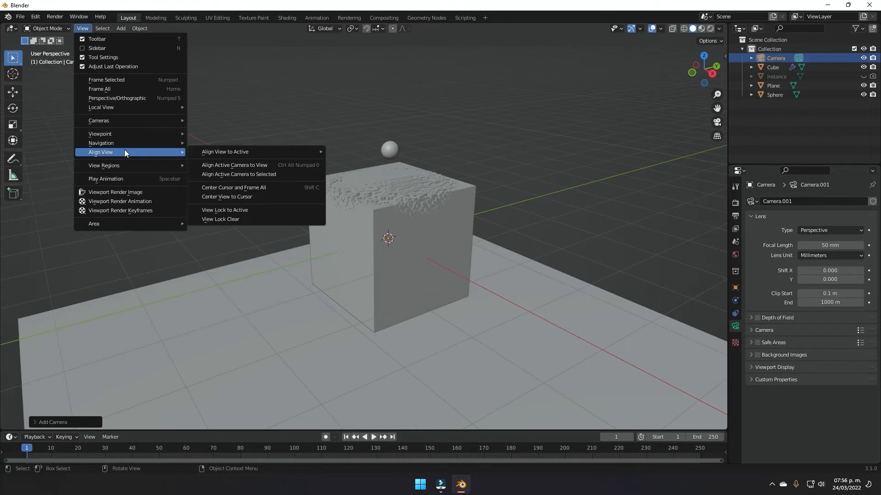
pyautogui.click(230, 165)
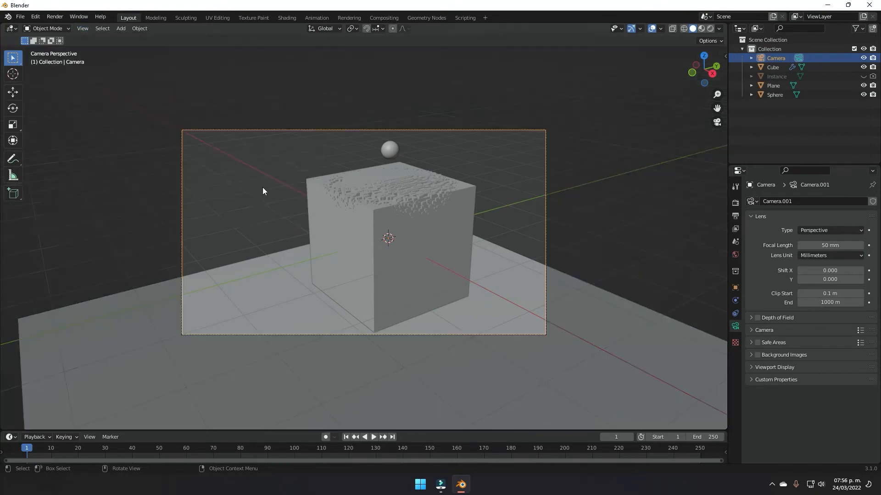
# Step: Lock the camera to the view, reframe the cube and sphere, then unlock it
pyautogui.press('n')
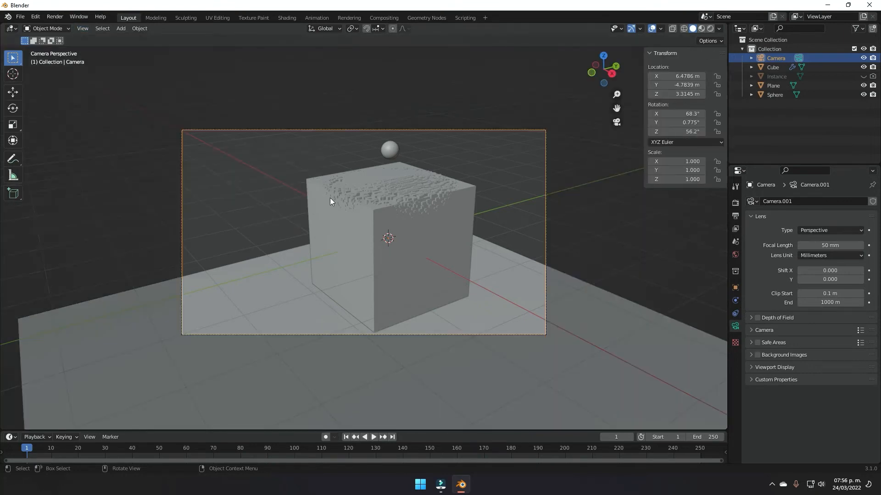
pyautogui.click(722, 103)
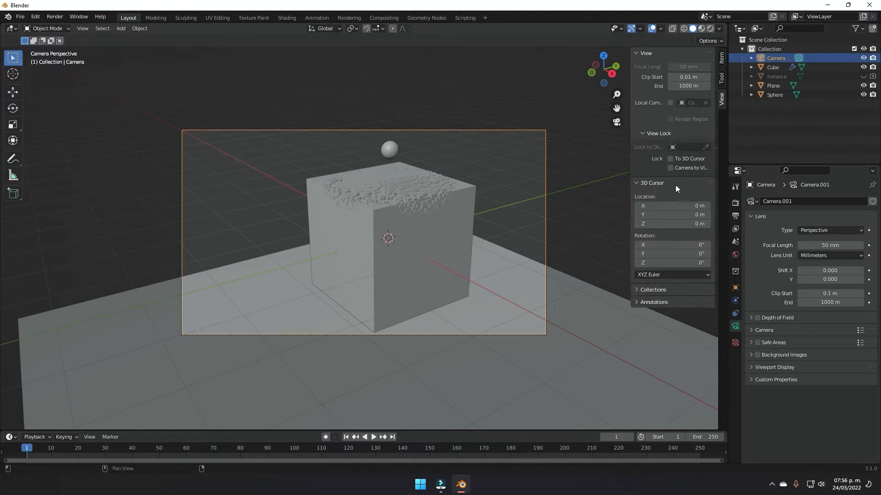
pyautogui.click(670, 168)
pyautogui.keyDown('shift'); pyautogui.moveTo(525, 215); pyautogui.dragTo(475, 224, button='middle'); pyautogui.keyUp('shift')
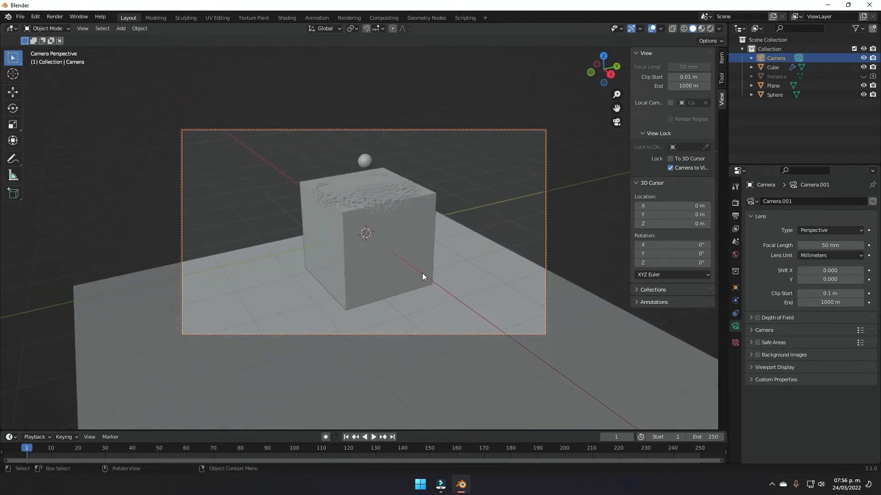
pyautogui.moveTo(454, 240)
pyautogui.mouseDown(button='middle')
pyautogui.moveTo(444, 239)
pyautogui.moveTo(458, 240)
pyautogui.mouseUp(button='middle')
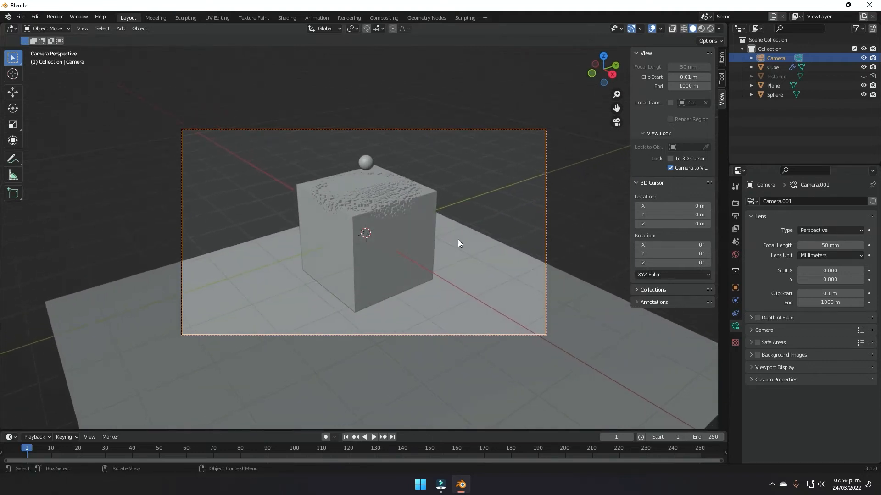
pyautogui.click(670, 168)
# Step: Rotate the floor plane about Z to square it with the camera, then scale it up uniformly
pyautogui.click(576, 321)
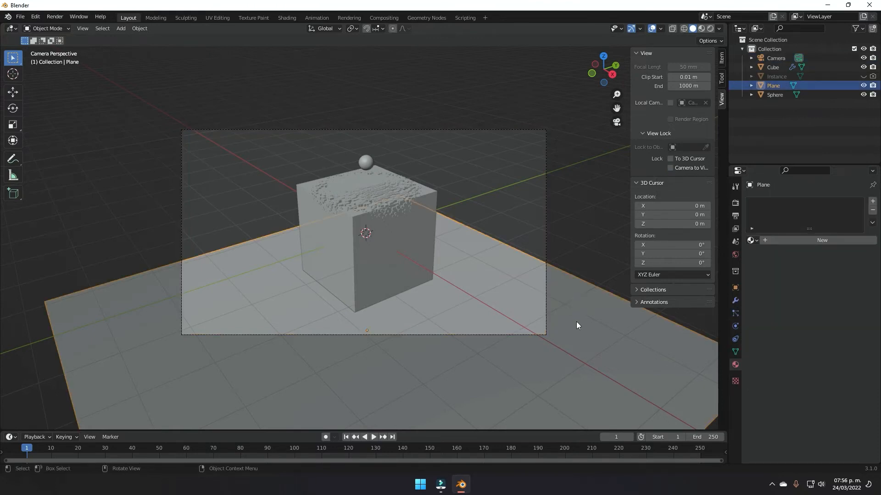
pyautogui.press('r')
pyautogui.press('z')
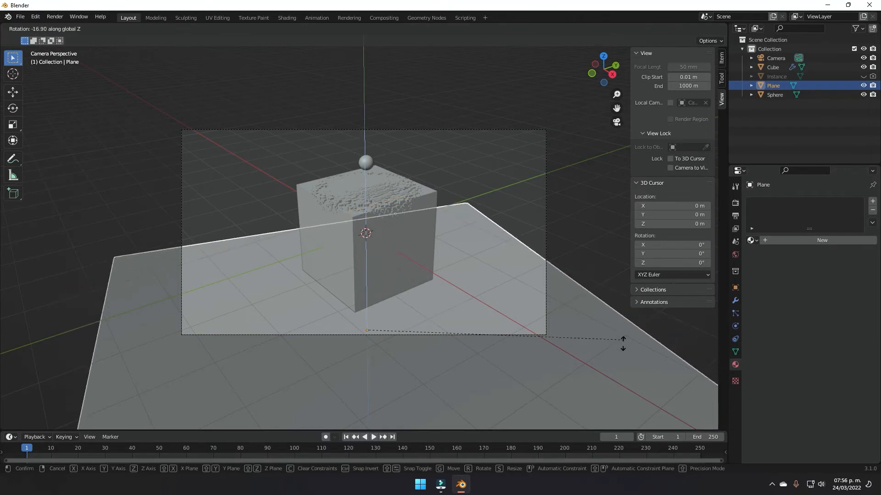
pyautogui.click(599, 418)
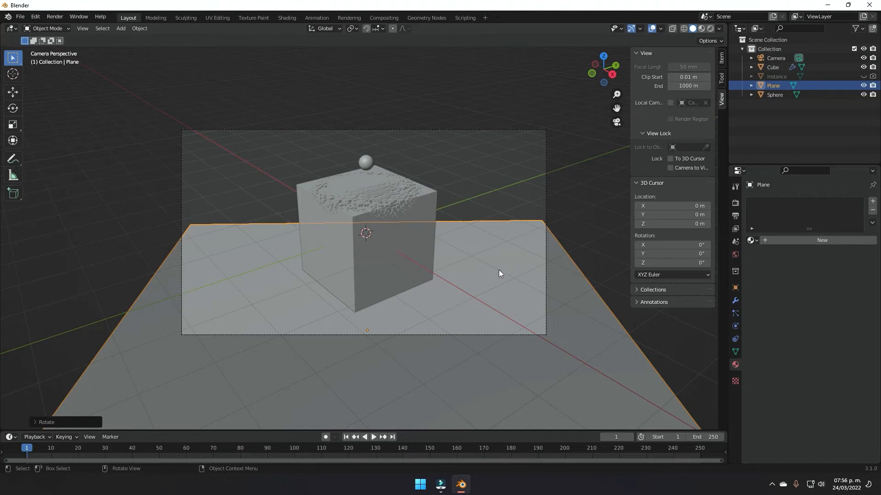
pyautogui.press('s')
pyautogui.press('z')
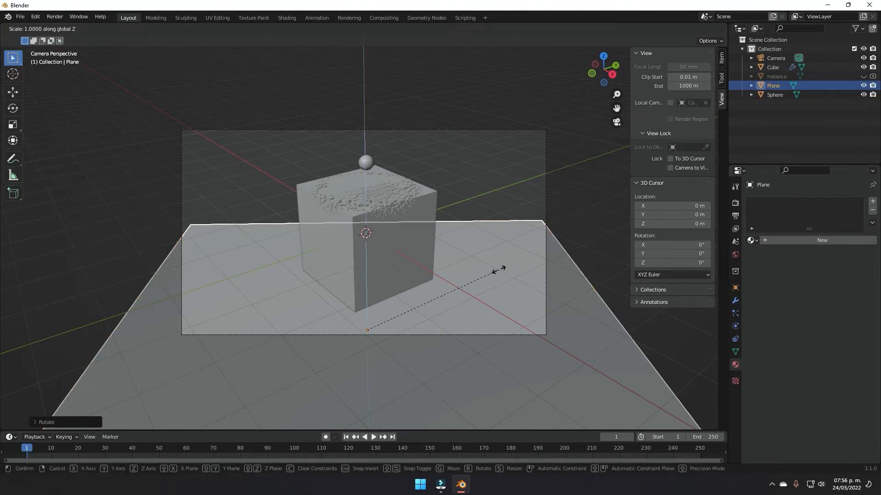
pyautogui.press('z')
pyautogui.press('z')
pyautogui.click(519, 269)
pyautogui.moveTo(579, 199); pyautogui.dragTo(549, 221)
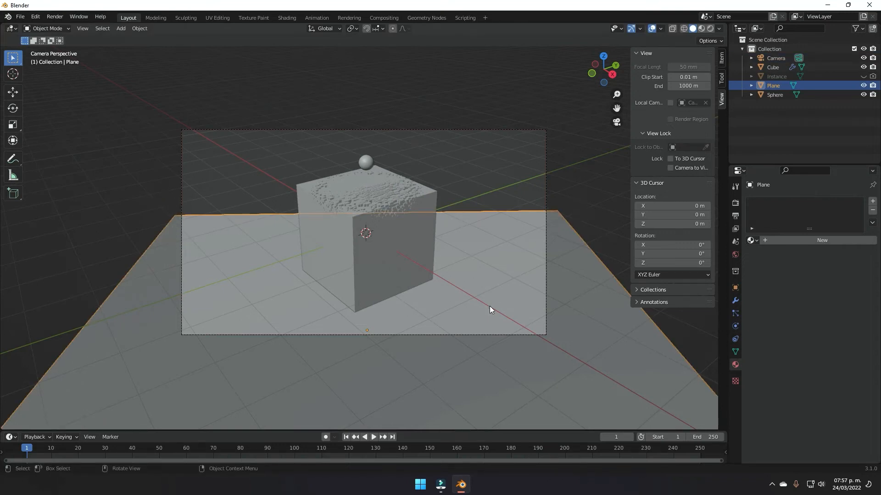
pyautogui.press('Tab')
# Step: Extrude the plane's far edge upward along Z to form a back wall
pyautogui.press('2')
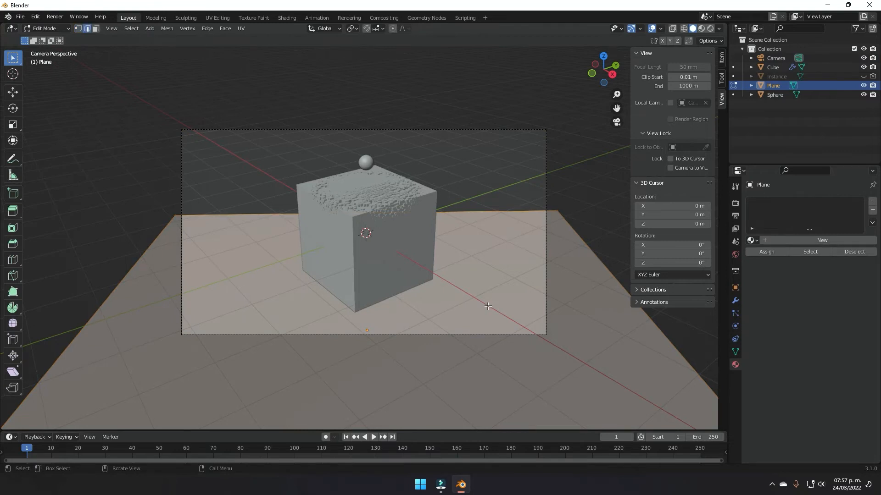
pyautogui.click(479, 212)
pyautogui.press('e')
pyautogui.press('z')
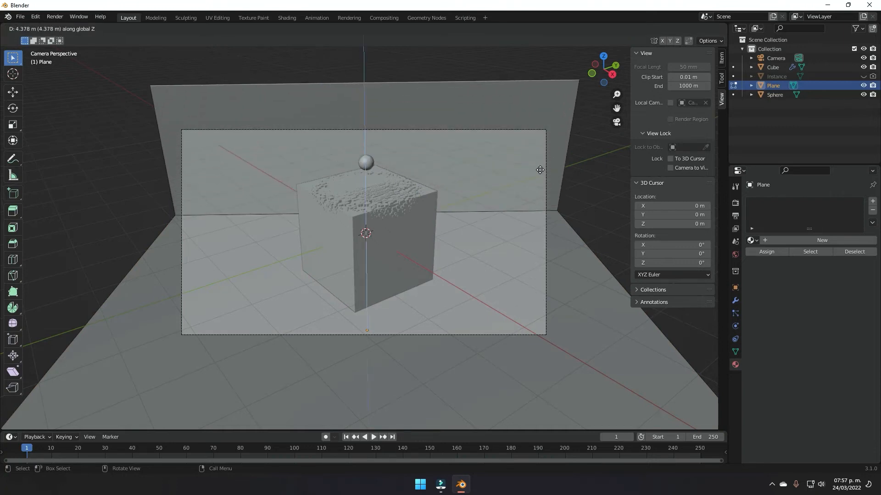
pyautogui.click(540, 170)
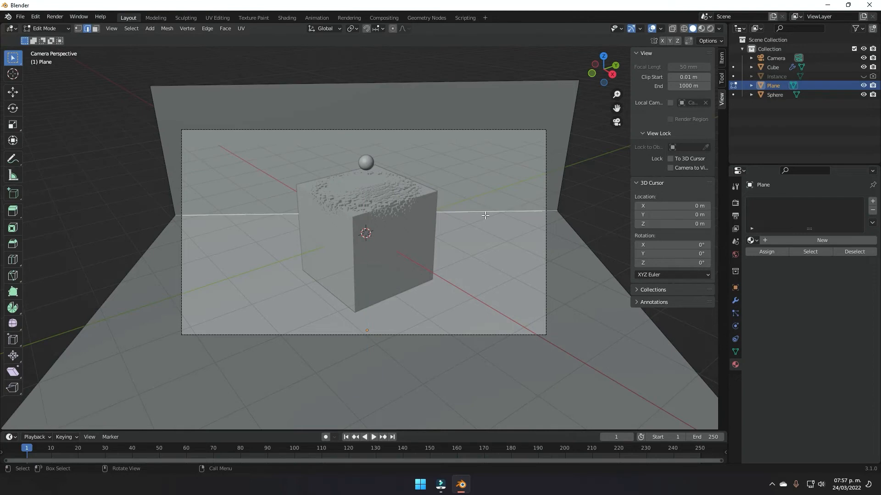
# Step: Bevel the floor-wall corner edge with 14 segments and return to Object Mode
pyautogui.hotkey('ctrl', 'b')
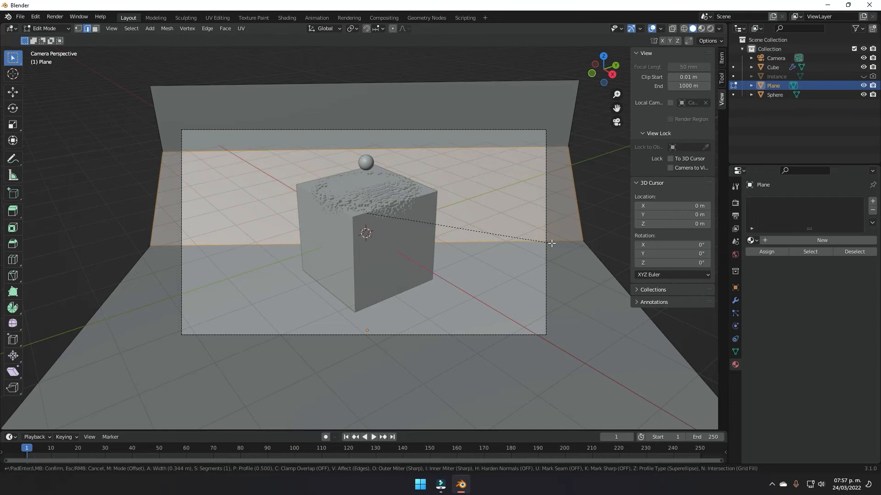
pyautogui.scroll(11, 558, 245)
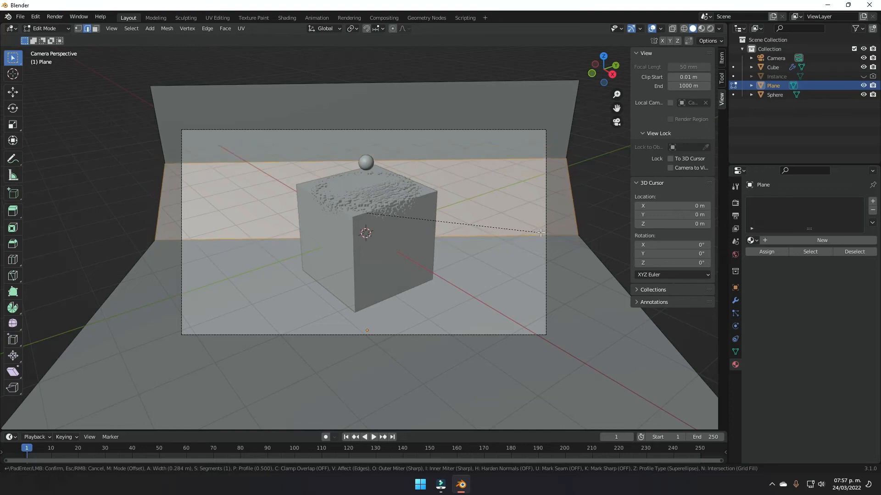
pyautogui.scroll(2, 541, 233)
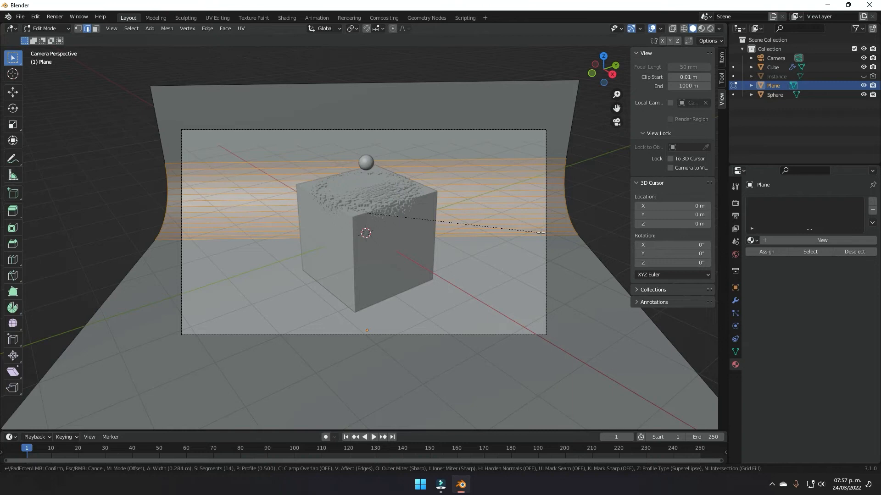
pyautogui.click(541, 233)
pyautogui.moveTo(541, 233); pyautogui.dragTo(420, 219, button='middle')
pyautogui.press('Tab')
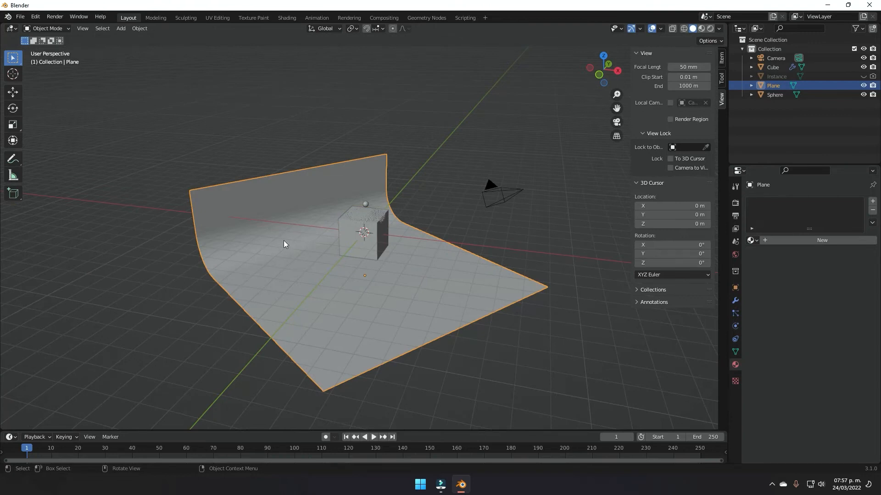
# Step: Apply Shade Smooth to the backdrop plane
pyautogui.rightClick(283, 241)
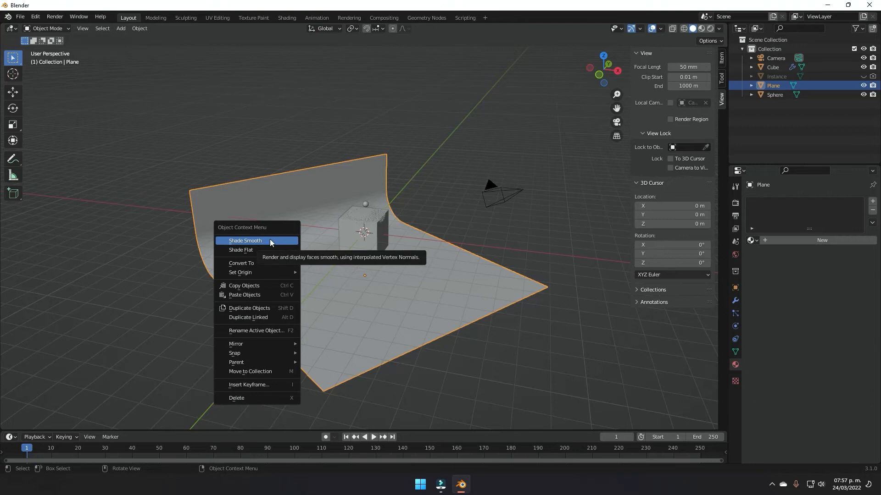
pyautogui.click(270, 240)
pyautogui.moveTo(420, 248)
pyautogui.mouseDown(button='middle')
pyautogui.moveTo(393, 249)
pyautogui.moveTo(414, 255)
pyautogui.mouseUp(button='middle')
pyautogui.scroll(2, 406, 256)
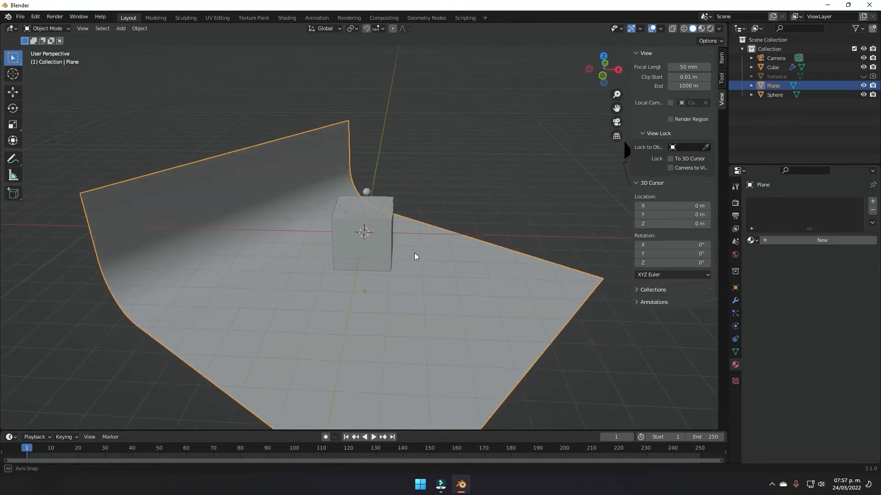
# Step: Switch the viewport to Rendered shading and orbit around the lit scene
pyautogui.click(710, 29)
pyautogui.scroll(4, 452, 222)
pyautogui.moveTo(493, 216)
pyautogui.mouseDown(button='middle')
pyautogui.moveTo(366, 238)
pyautogui.moveTo(455, 250)
pyautogui.moveTo(447, 249)
pyautogui.mouseUp(button='middle')
pyautogui.scroll(-4, 374, 211)
pyautogui.scroll(2, 449, 253)
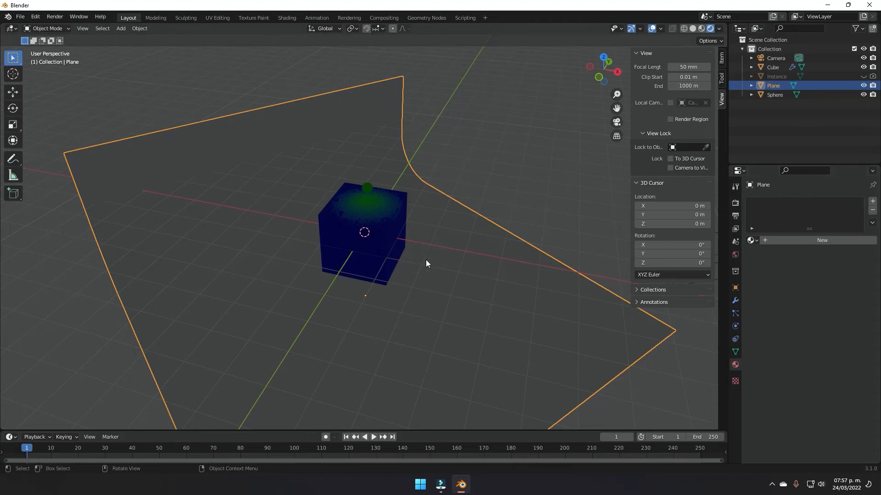
pyautogui.hotkey('shift', 'a')
# Step: Add an Area light and raise it along Z above the cube
pyautogui.moveTo(430, 237)
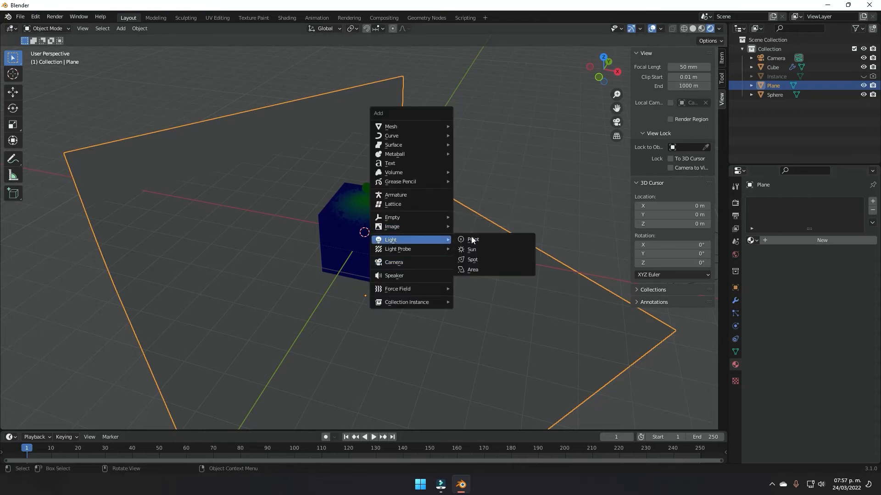
pyautogui.click(487, 270)
pyautogui.press('g')
pyautogui.press('z')
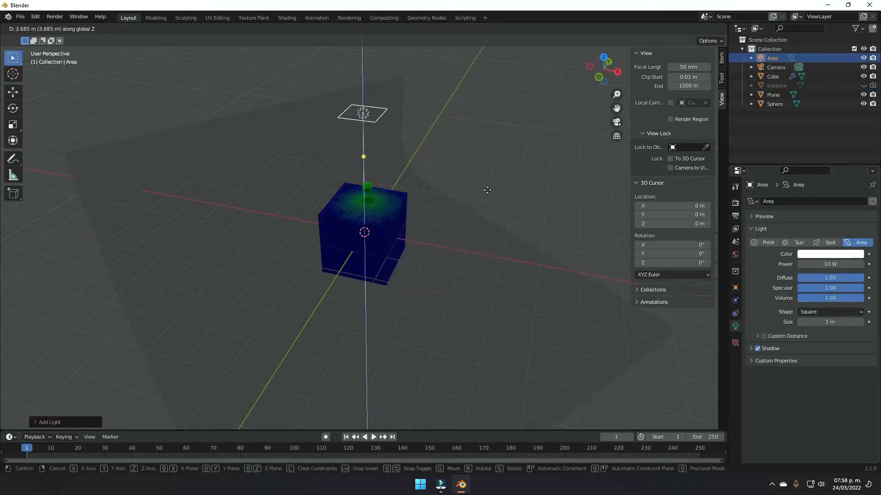
pyautogui.click(491, 171)
# Step: Set the area light's power to 150 W, then duplicate it
pyautogui.click(816, 264)
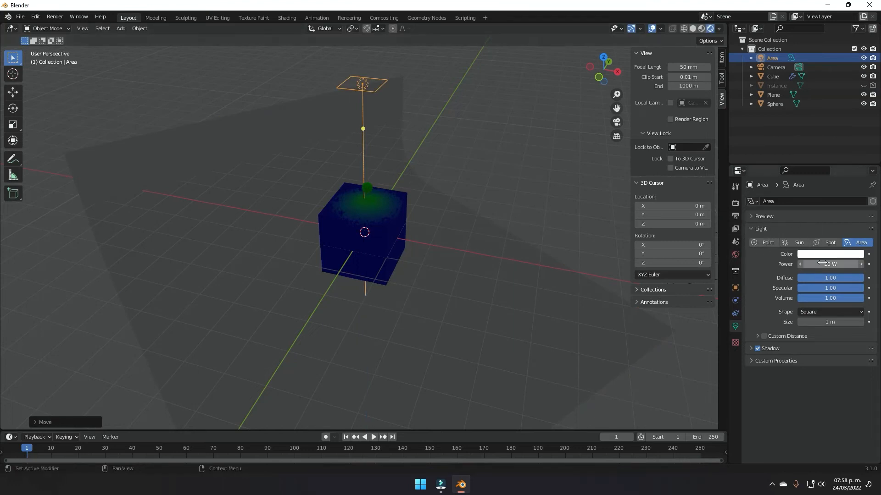
pyautogui.write('150')
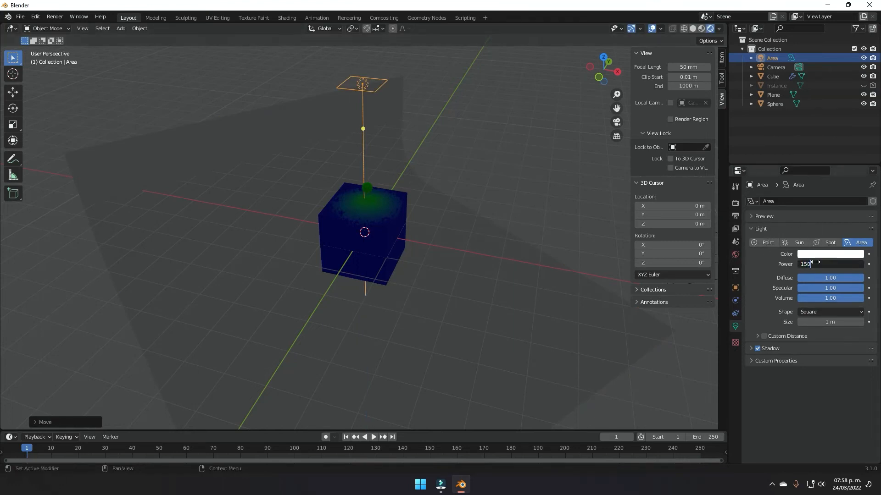
pyautogui.press('Return')
pyautogui.click(816, 264)
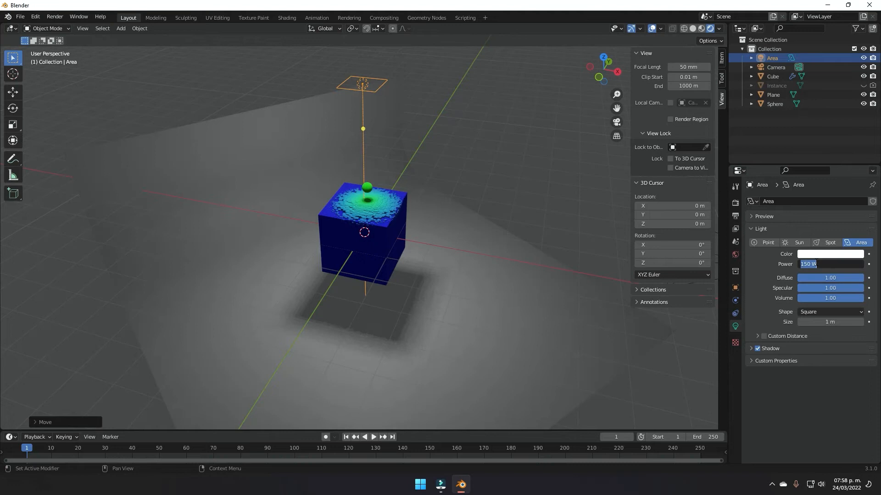
pyautogui.click(816, 264)
pyautogui.click(475, 97)
pyautogui.moveTo(385, 159); pyautogui.dragTo(434, 164, button='middle')
pyautogui.scroll(-4, 433, 165)
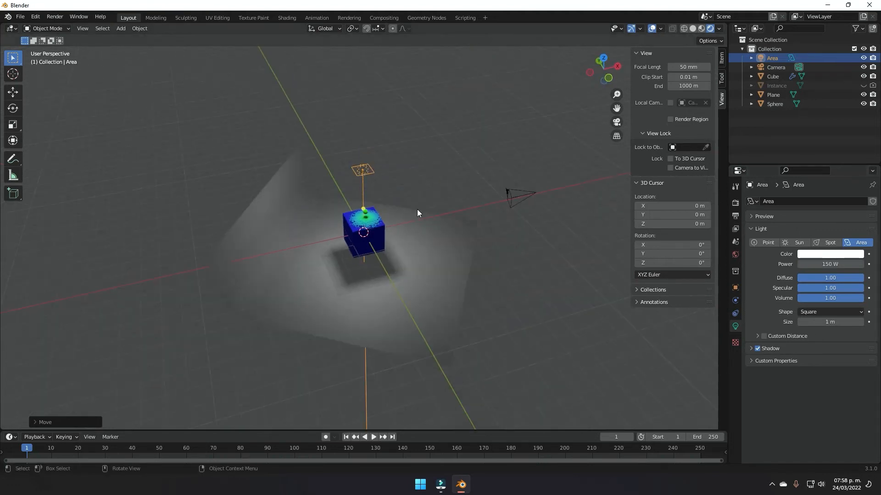
pyautogui.hotkey('shift', 'd')
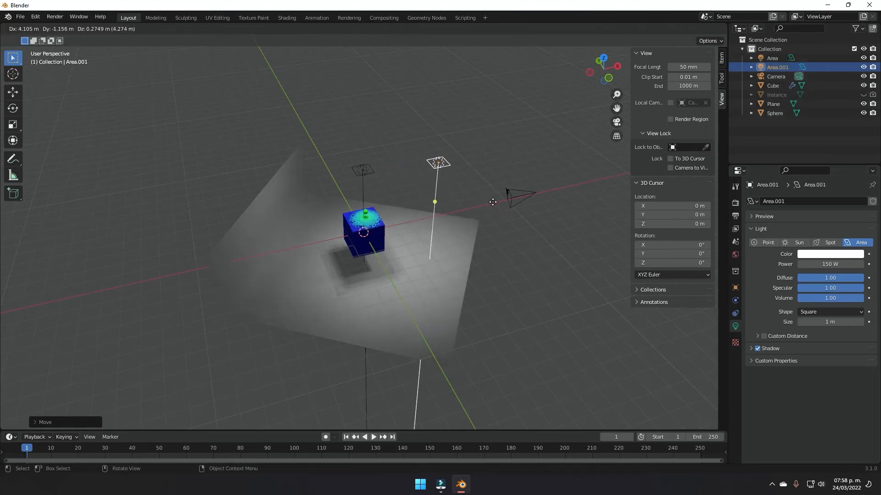
# Step: Place the duplicated light right of the cube and rotate it to face the cube
pyautogui.click(555, 194)
pyautogui.press('r')
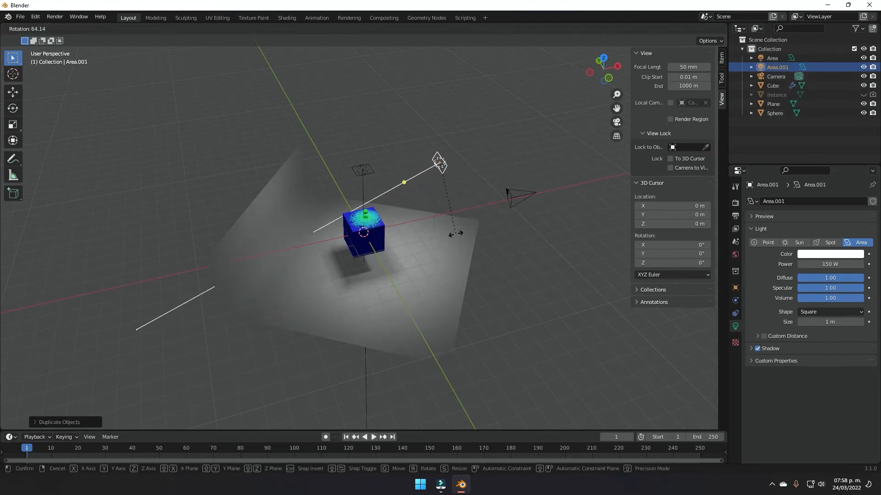
pyautogui.click(486, 230)
pyautogui.moveTo(486, 230); pyautogui.dragTo(418, 281, button='middle')
pyautogui.press('r')
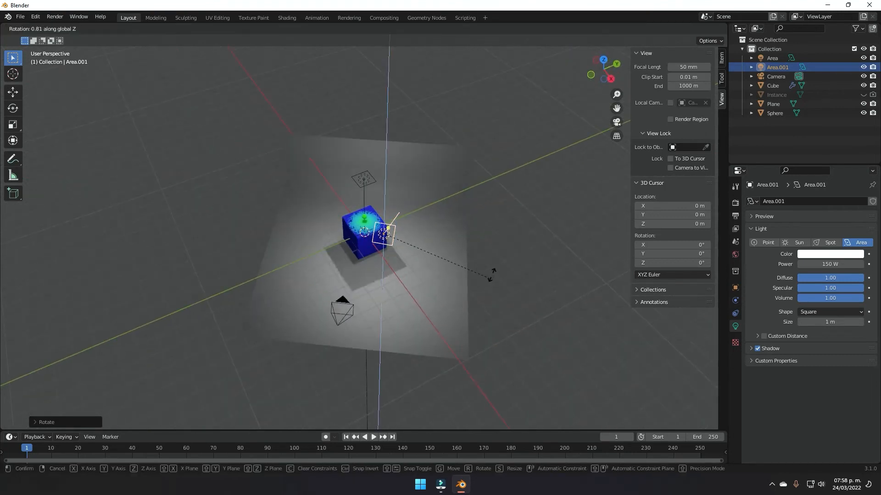
pyautogui.click(439, 253)
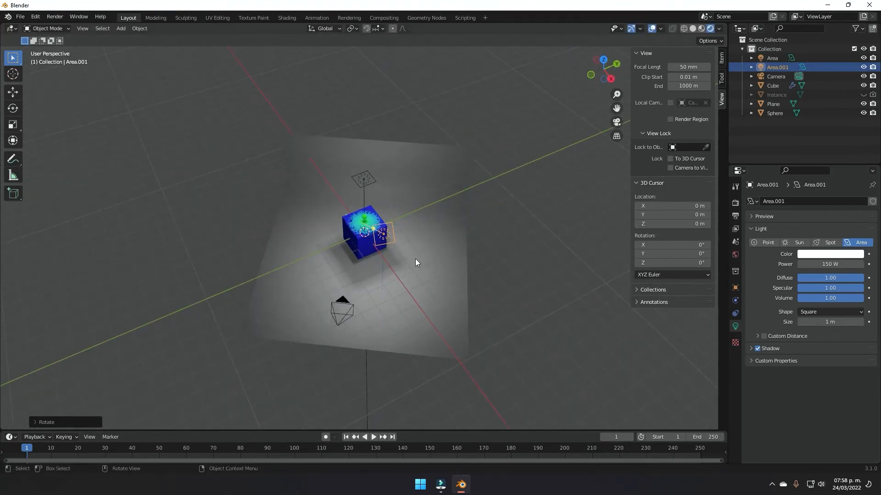
pyautogui.press('r')
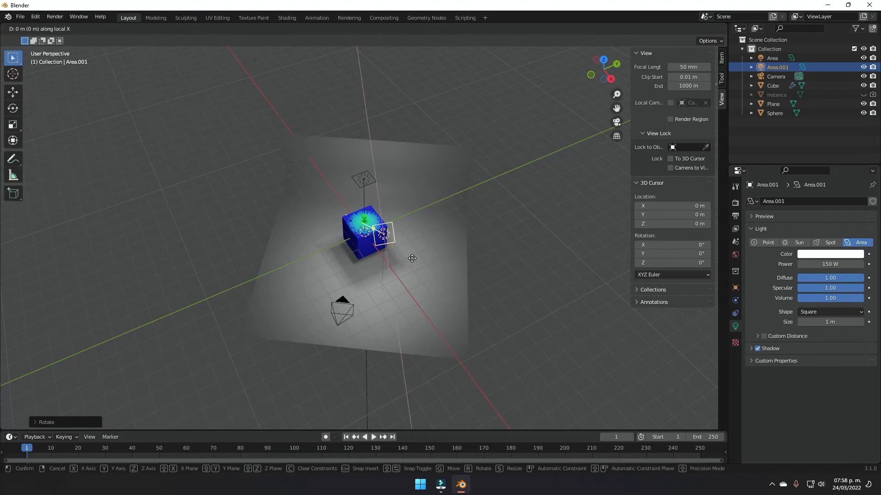
pyautogui.click(395, 282)
pyautogui.moveTo(395, 282); pyautogui.dragTo(438, 262, button='middle')
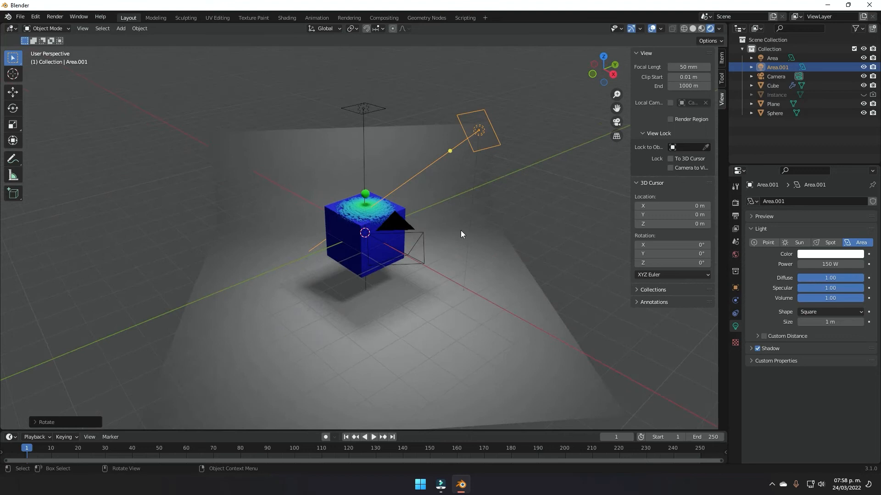
pyautogui.moveTo(420, 200); pyautogui.dragTo(480, 246, button='middle')
pyautogui.scroll(-4, 502, 213)
# Step: Duplicate it as Area.002 left of the cube, turned about Z toward the cube
pyautogui.hotkey('shift', 'd')
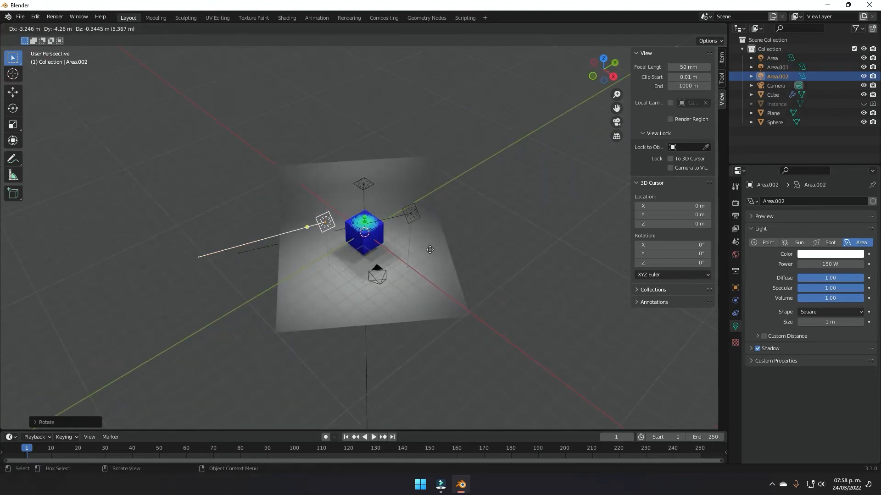
pyautogui.click(418, 253)
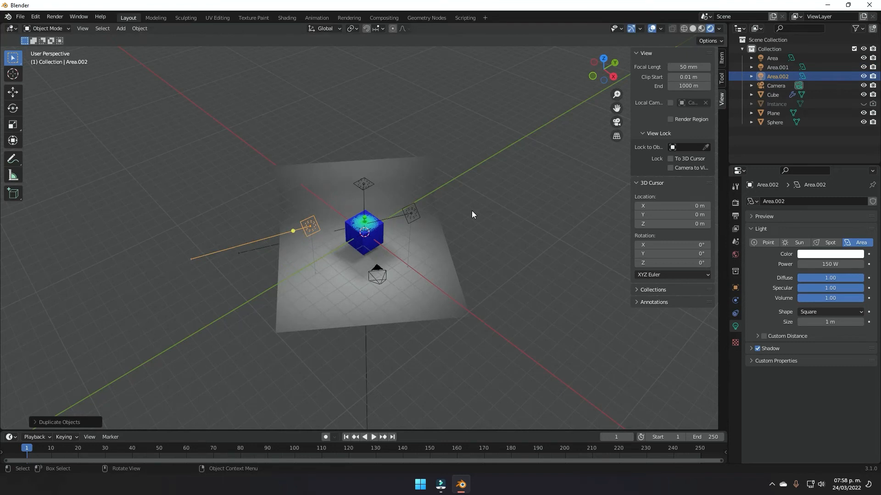
pyautogui.press('r')
pyautogui.press('z')
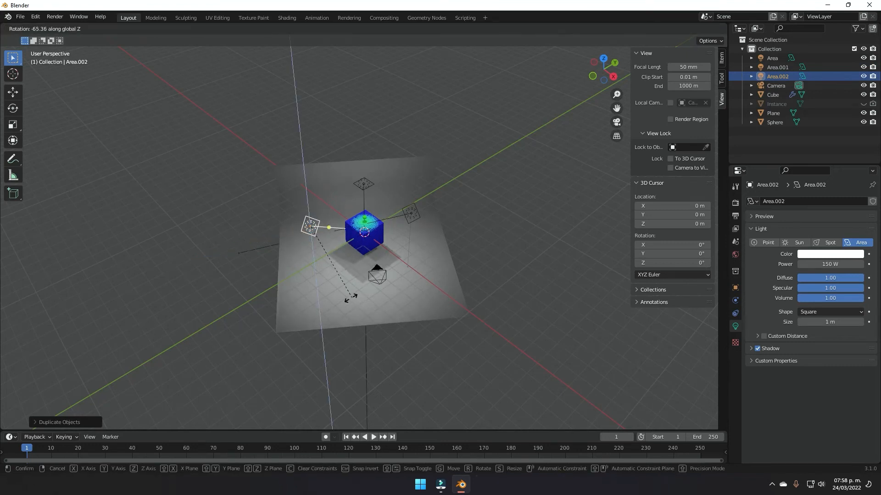
pyautogui.click(458, 248)
pyautogui.moveTo(389, 251); pyautogui.dragTo(364, 158, button='middle')
pyautogui.scroll(5, 477, 250)
# Step: Duplicate the top area light near the backdrop's left edge and turn it about Z
pyautogui.scroll(-3, 364, 158)
pyautogui.click(363, 158)
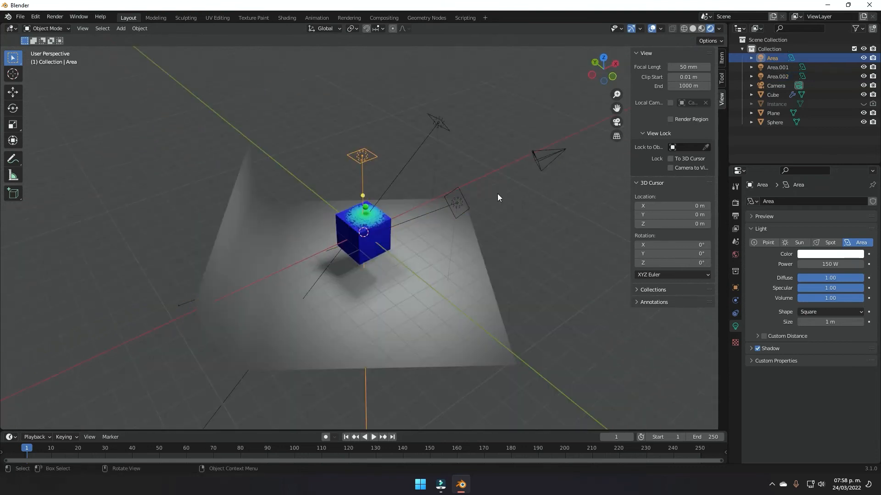
pyautogui.hotkey('shift', 'd')
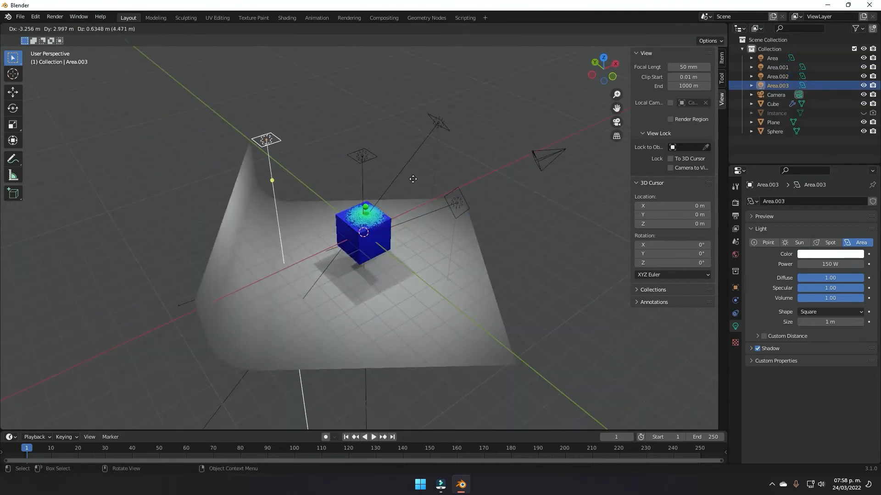
pyautogui.click(440, 179)
pyautogui.press('r')
pyautogui.press('z')
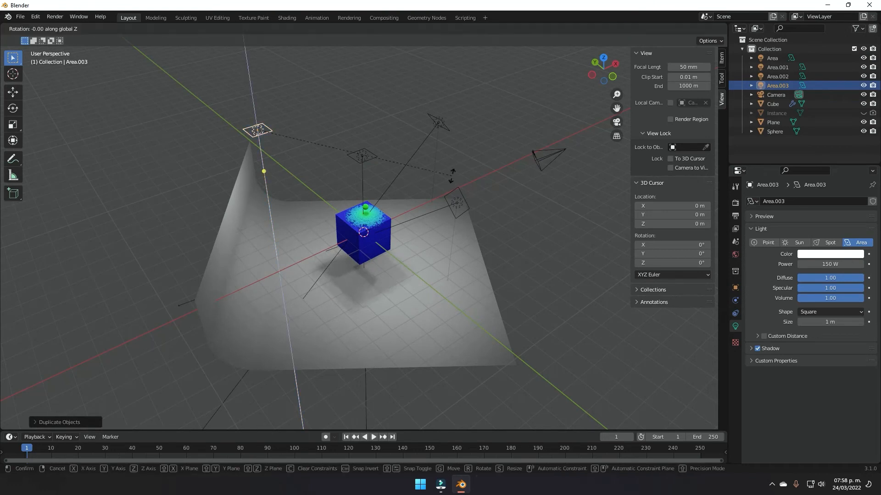
pyautogui.click(397, 227)
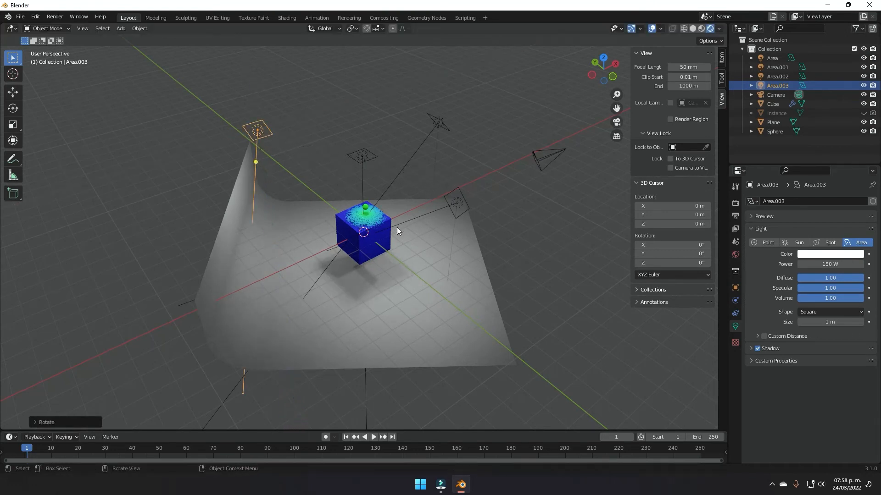
# Step: Tilt the new Area.003 light about Y and reposition it above and behind the cube
pyautogui.press('r')
pyautogui.press('y')
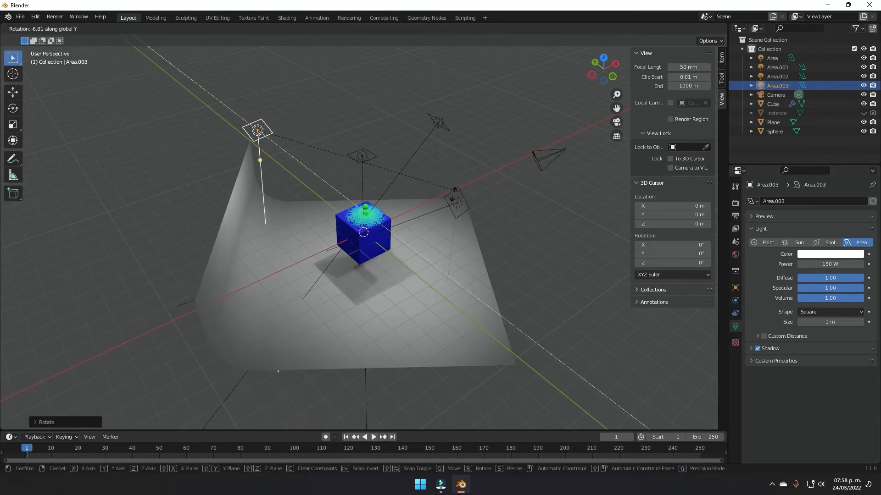
pyautogui.click(376, 242)
pyautogui.moveTo(376, 241); pyautogui.dragTo(288, 266, button='middle')
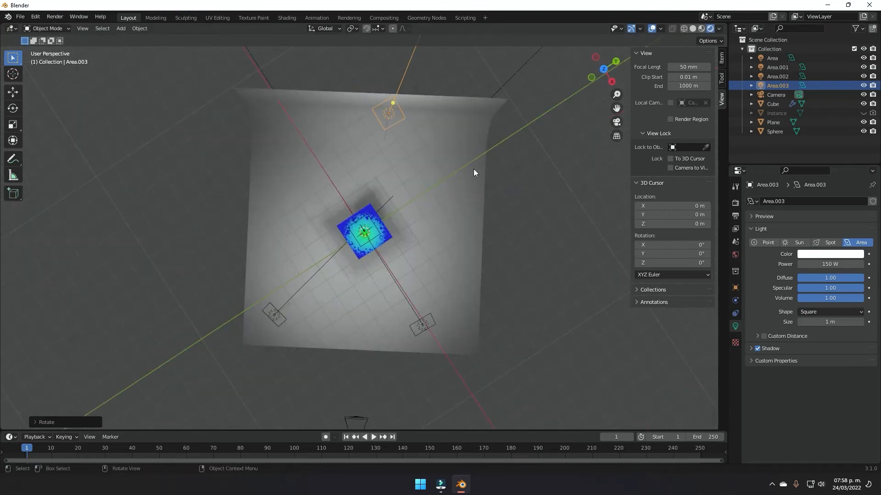
pyautogui.press('g')
pyautogui.click(412, 196)
pyautogui.moveTo(412, 197); pyautogui.dragTo(306, 179, button='middle')
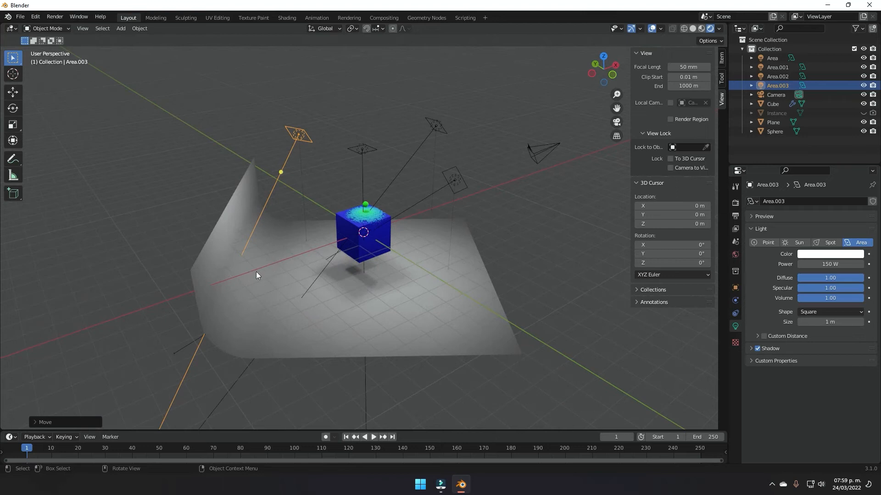
# Step: Raise Area.003's power to 1003.6 W and view the scene through the camera
pyautogui.moveTo(815, 263); pyautogui.dragTo(872, 263)
pyautogui.moveTo(321, 287); pyautogui.dragTo(249, 298, button='middle')
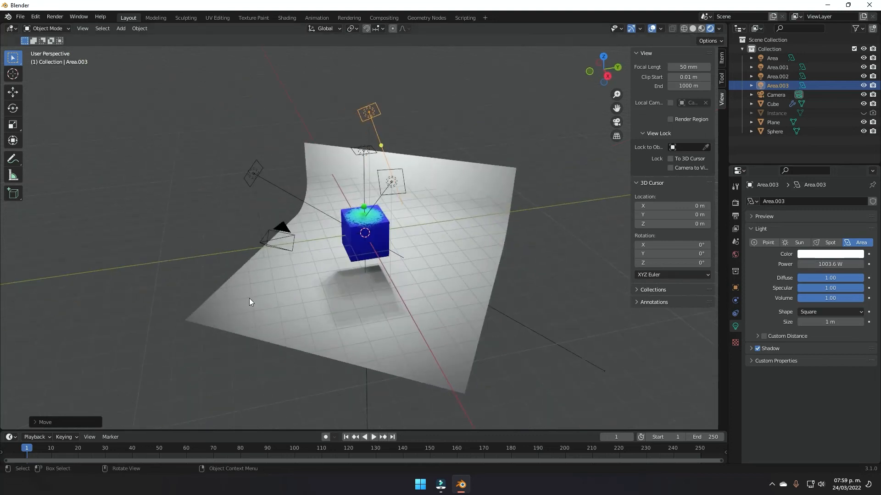
pyautogui.moveTo(322, 235); pyautogui.dragTo(447, 181, button='middle')
pyautogui.scroll(3, 463, 207)
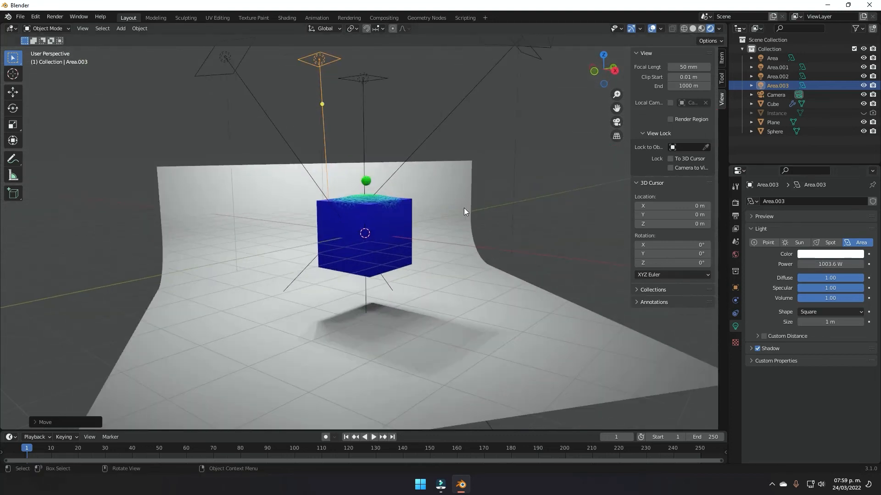
pyautogui.press('KP_0')
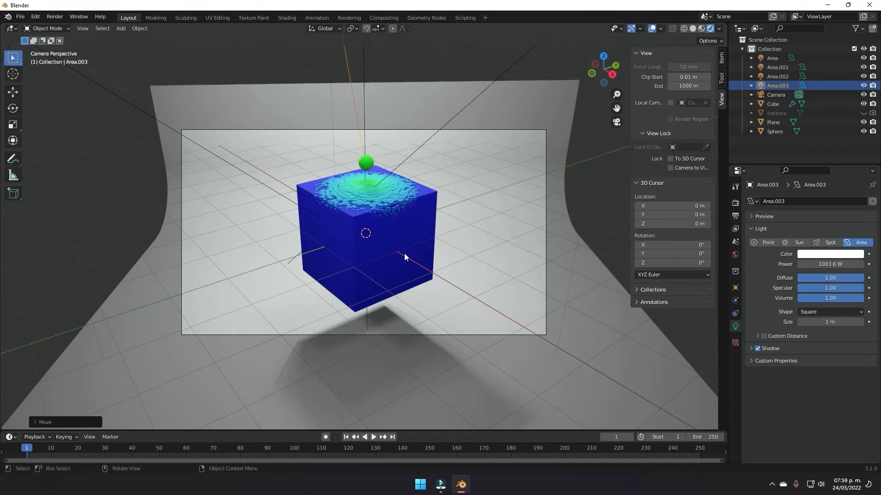
# Step: Set the render engine to Cycles using GPU Compute
pyautogui.click(734, 204)
pyautogui.click(853, 202)
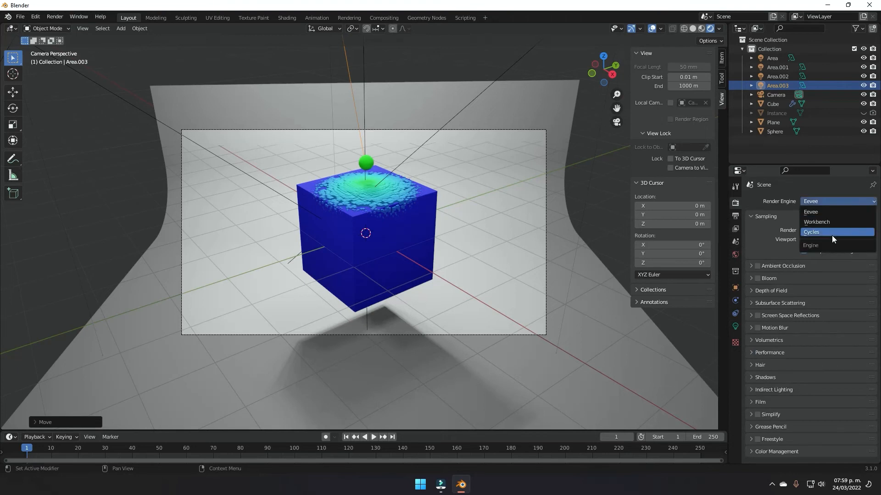
pyautogui.click(832, 232)
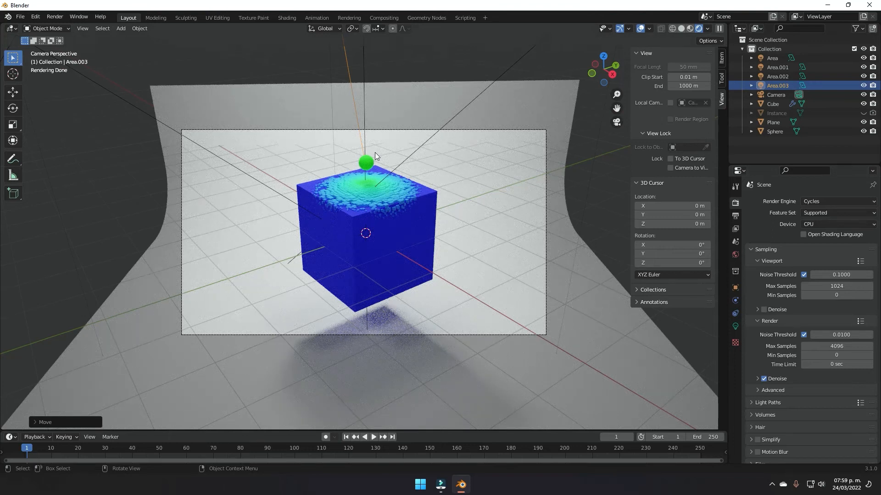
pyautogui.click(810, 223)
pyautogui.click(816, 247)
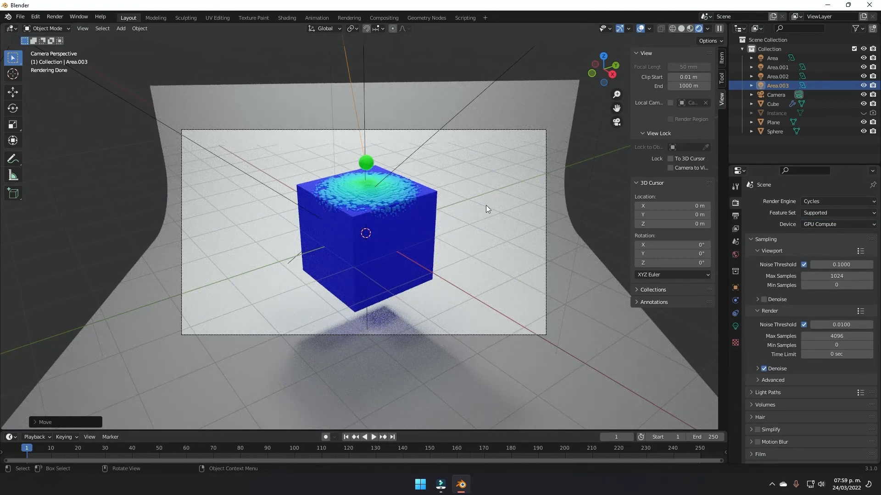
# Step: Cap viewport samples at 100 and final render samples at 200
pyautogui.click(828, 275)
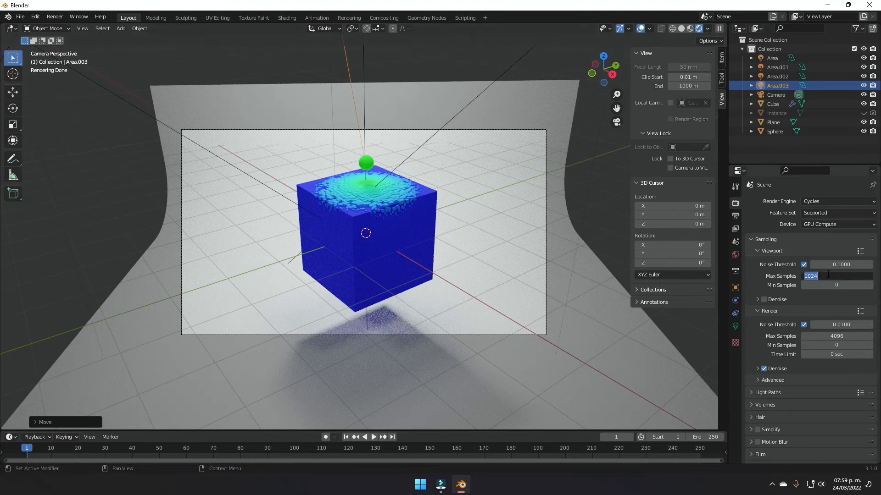
pyautogui.write('100')
pyautogui.press('Return')
pyautogui.click(828, 345)
pyautogui.click(828, 337)
pyautogui.click(828, 337)
pyautogui.write('200')
pyautogui.press('Return')
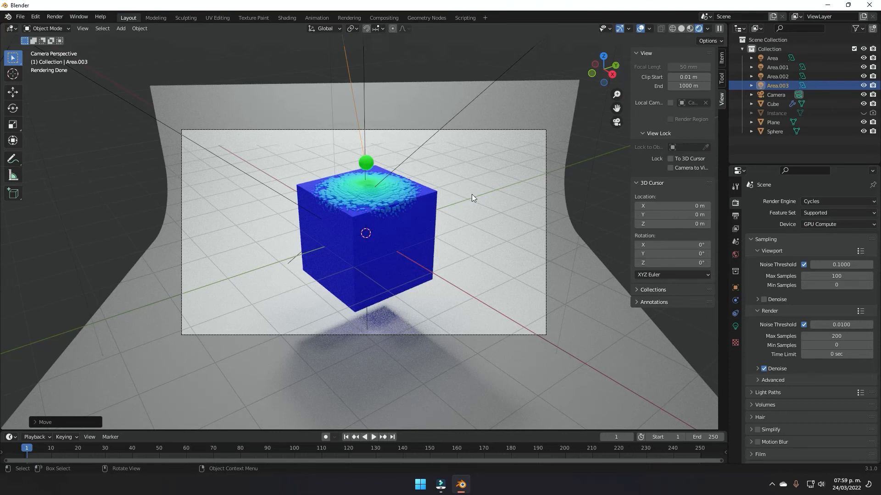
pyautogui.click(370, 164)
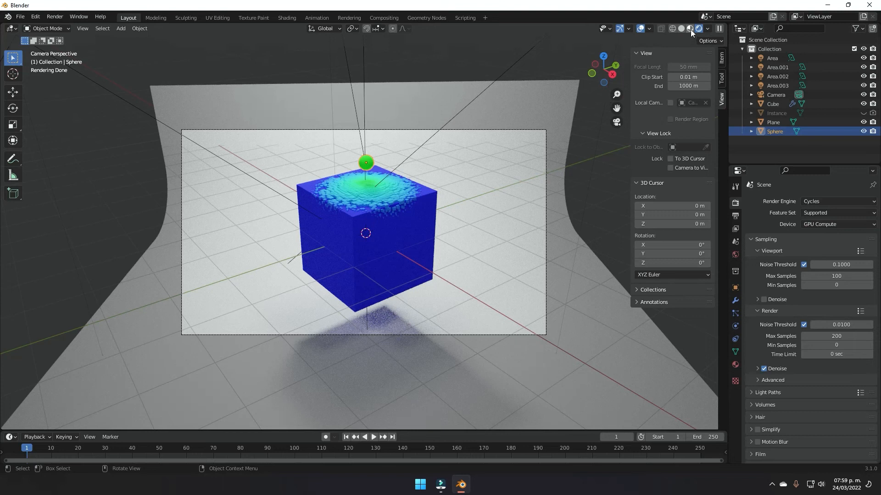
# Step: Give the backdrop Plane a new material with a blue base colour
pyautogui.click(501, 264)
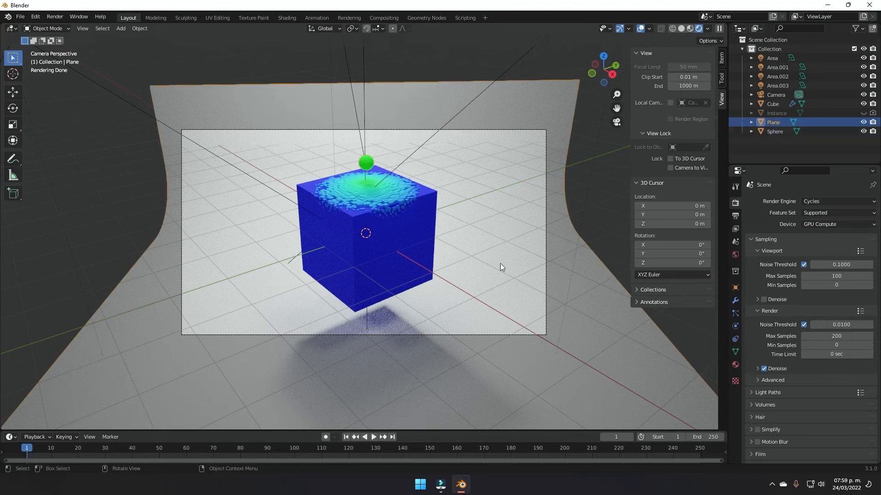
pyautogui.click(735, 364)
pyautogui.click(805, 242)
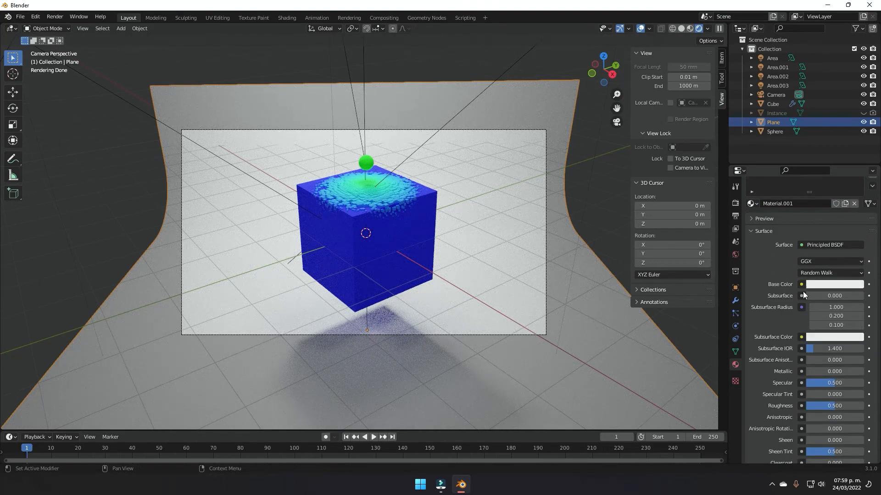
pyautogui.scroll(-1, 822, 278)
pyautogui.click(827, 267)
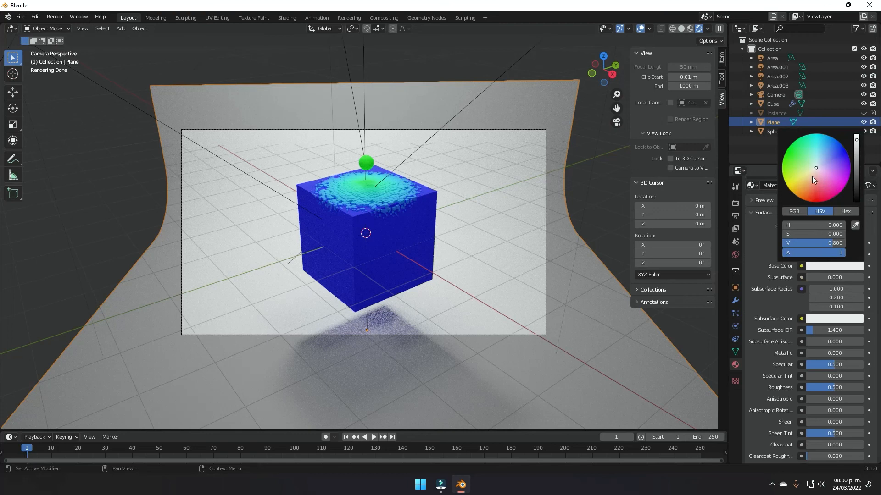
pyautogui.moveTo(817, 167); pyautogui.dragTo(829, 154)
# Step: Shift the Sphere's base colour hue from green toward bluish teal
pyautogui.click(366, 163)
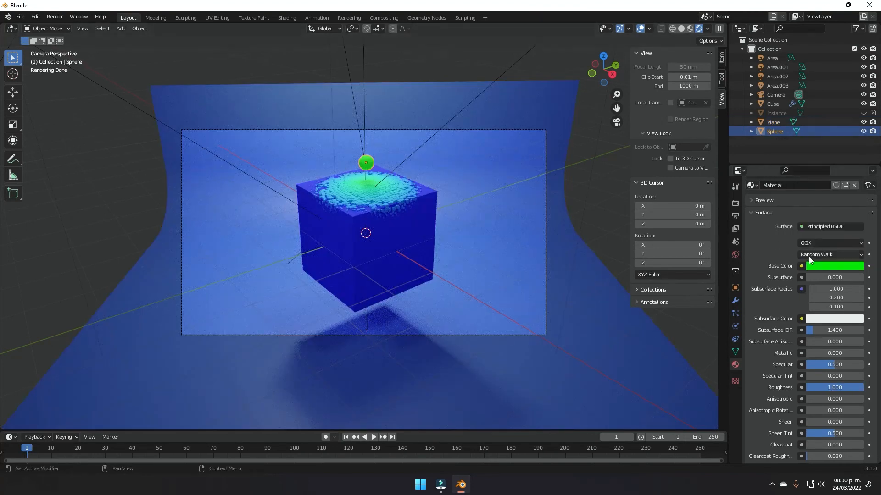
pyautogui.click(817, 265)
pyautogui.moveTo(786, 150); pyautogui.dragTo(807, 134)
pyautogui.click(596, 149)
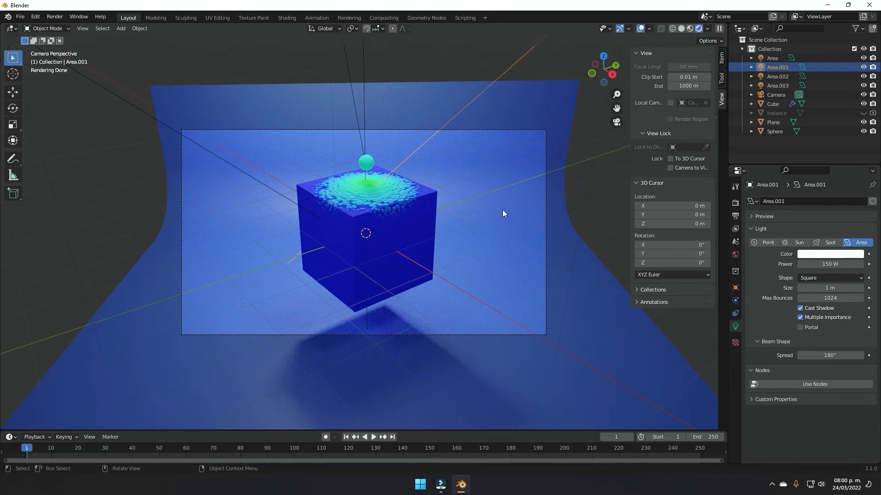
# Step: Switch the viewport to Solid shading and return to the camera view
pyautogui.moveTo(371, 224); pyautogui.dragTo(403, 227, button='middle')
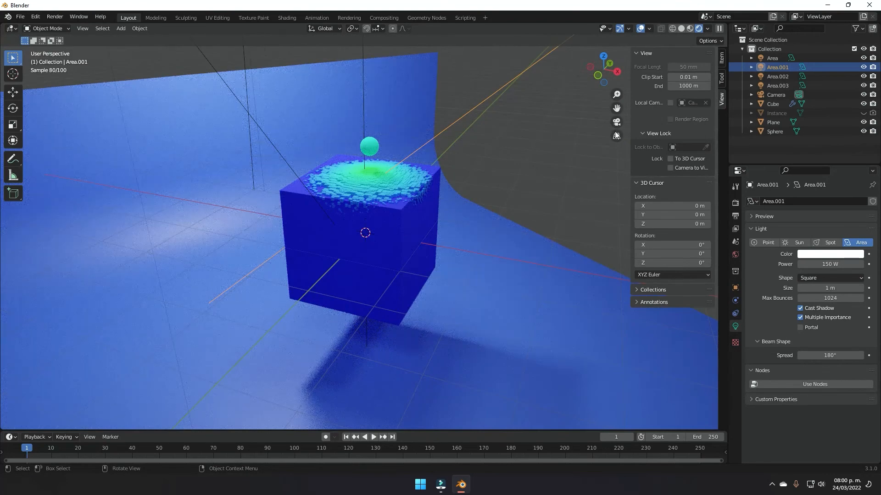
pyautogui.click(681, 29)
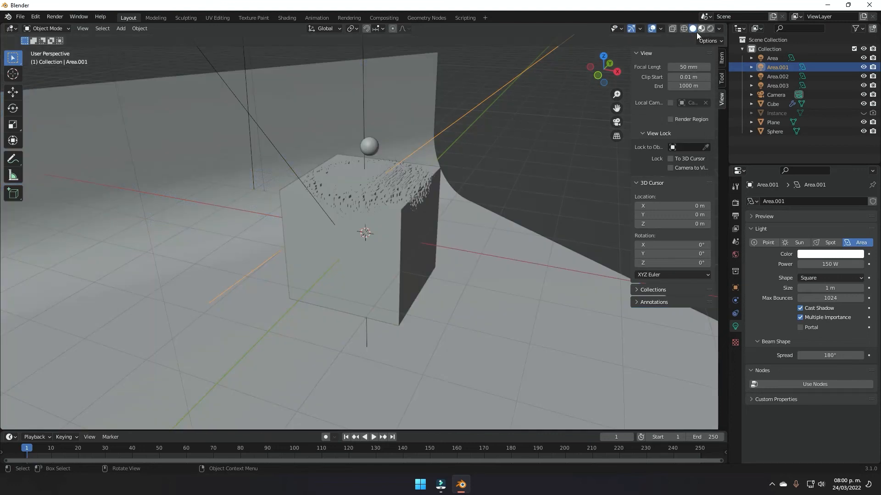
pyautogui.moveTo(480, 174); pyautogui.dragTo(424, 209, button='middle')
pyautogui.press('KP_0')
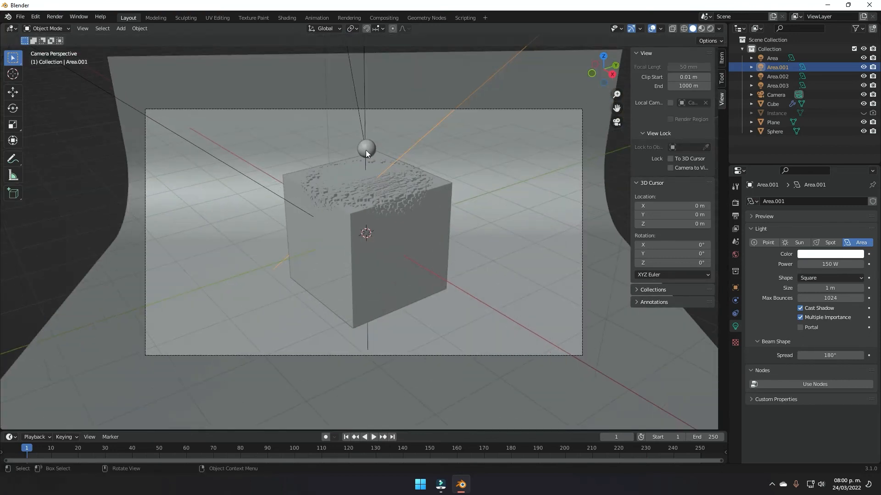
pyautogui.click(366, 152)
# Step: Place the sphere high above the cube and key its location at frame 1
pyautogui.press('g')
pyautogui.click(455, 156)
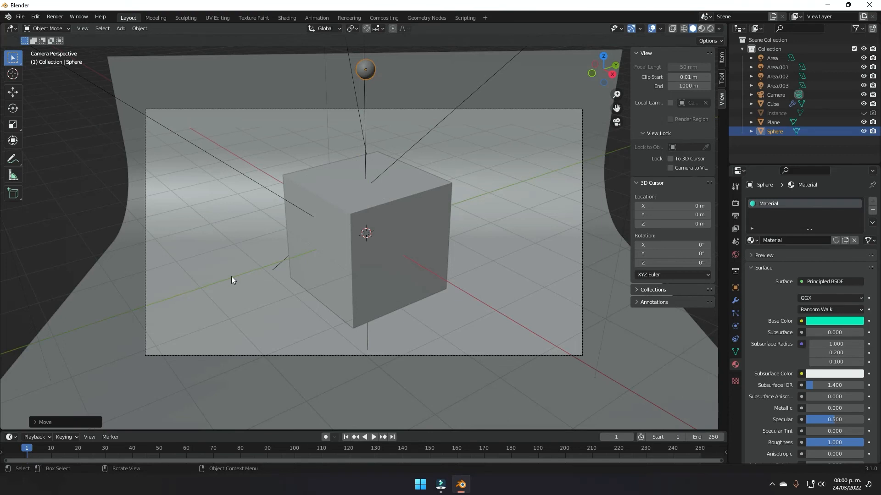
pyautogui.press('i')
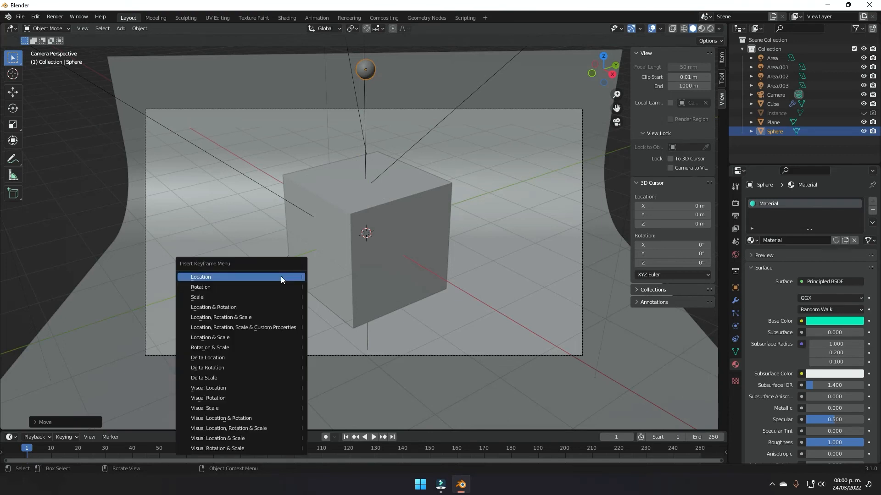
pyautogui.click(281, 277)
pyautogui.press('space')
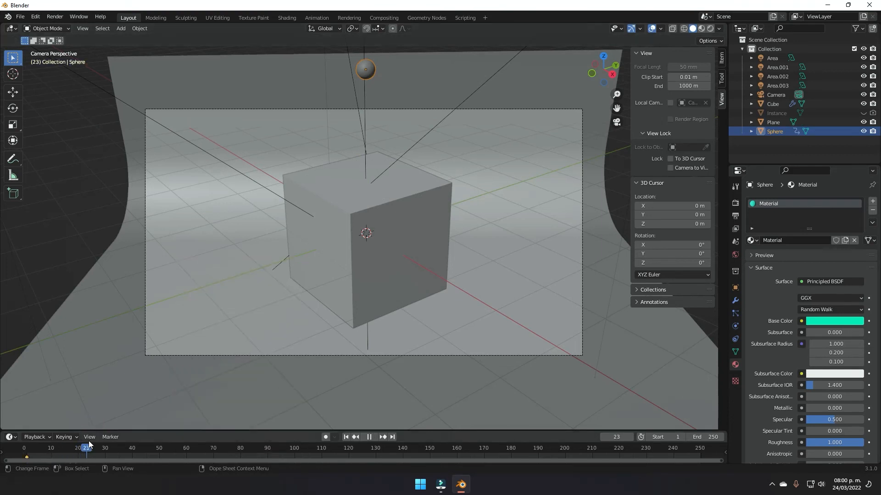
pyautogui.press('space')
# Step: At frame 30, lower the sphere onto the cube's top and key its location
pyautogui.press('g')
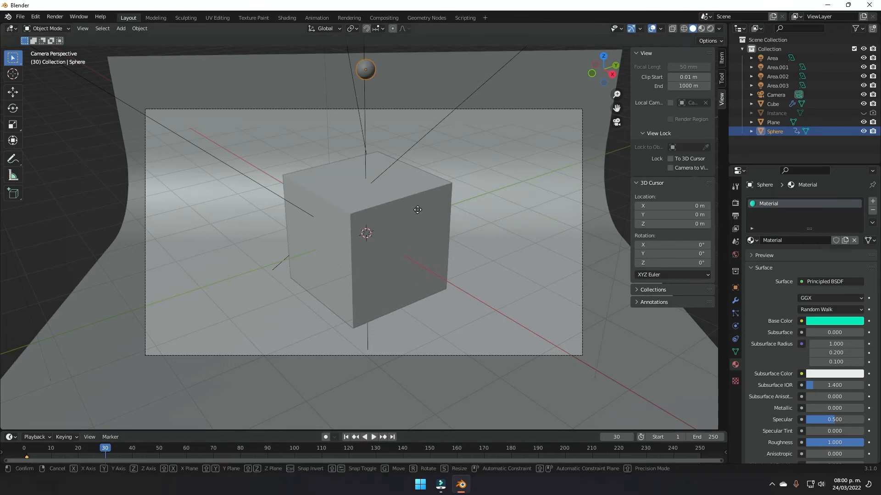
pyautogui.press('z')
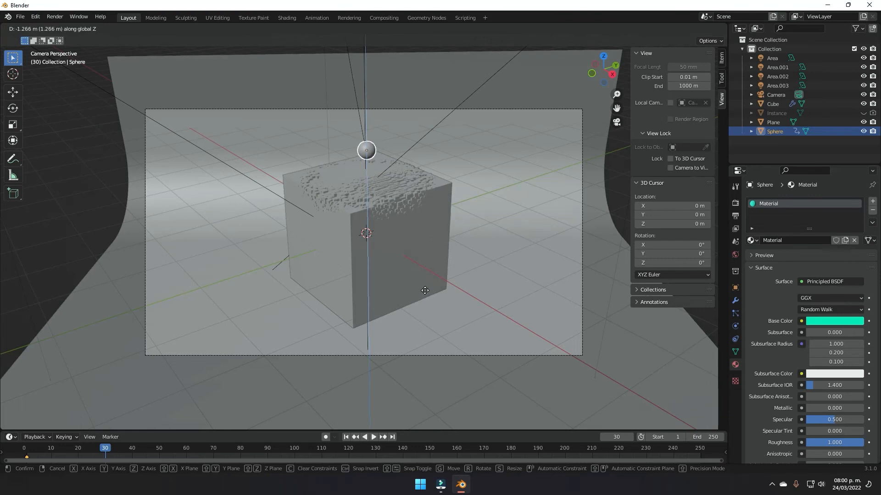
pyautogui.click(434, 269)
pyautogui.press('i')
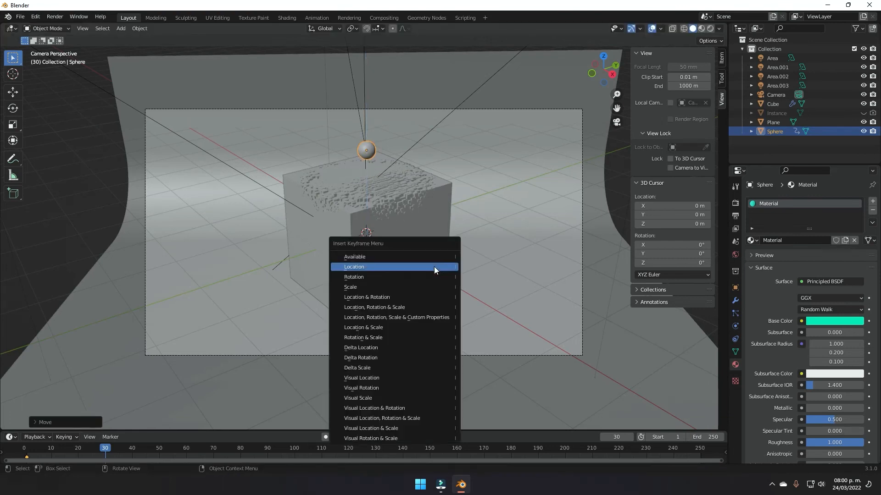
pyautogui.click(434, 266)
pyautogui.moveTo(105, 449); pyautogui.dragTo(215, 446)
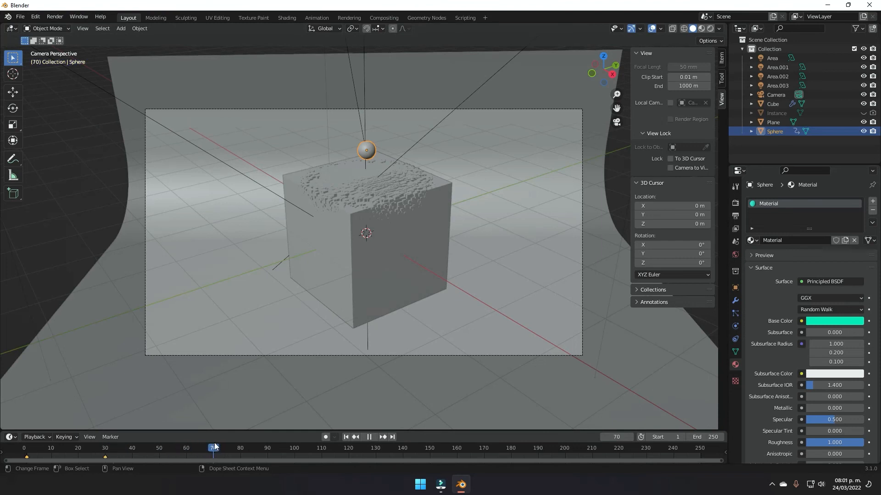
# Step: At frame 70, slide the sphere right past the cube's edge and key its location
pyautogui.press('g')
pyautogui.hotkey('shift', 'z')
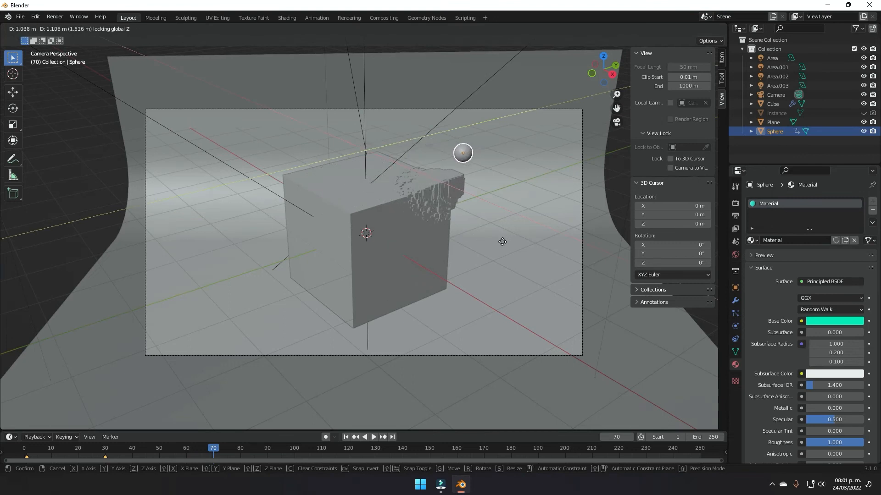
pyautogui.click(503, 243)
pyautogui.moveTo(379, 186); pyautogui.dragTo(390, 214, button='middle')
pyautogui.press('KP_0')
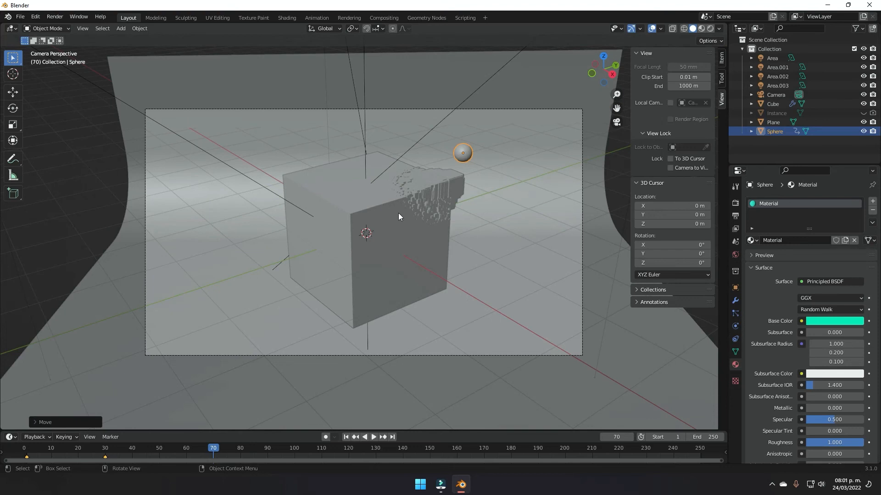
pyautogui.press('i')
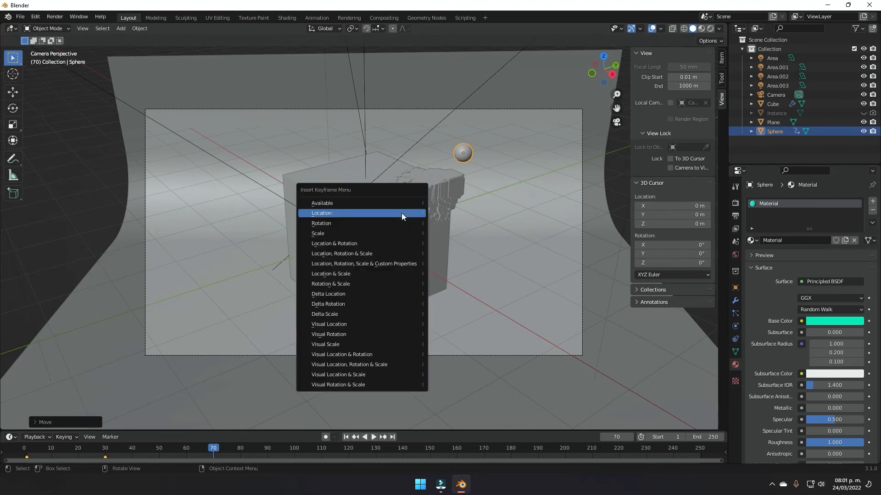
pyautogui.click(401, 213)
pyautogui.moveTo(324, 206); pyautogui.dragTo(454, 184, button='middle')
# Step: Lower the sphere slightly, play the animation, and return to frame 70
pyautogui.press('g')
pyautogui.press('z')
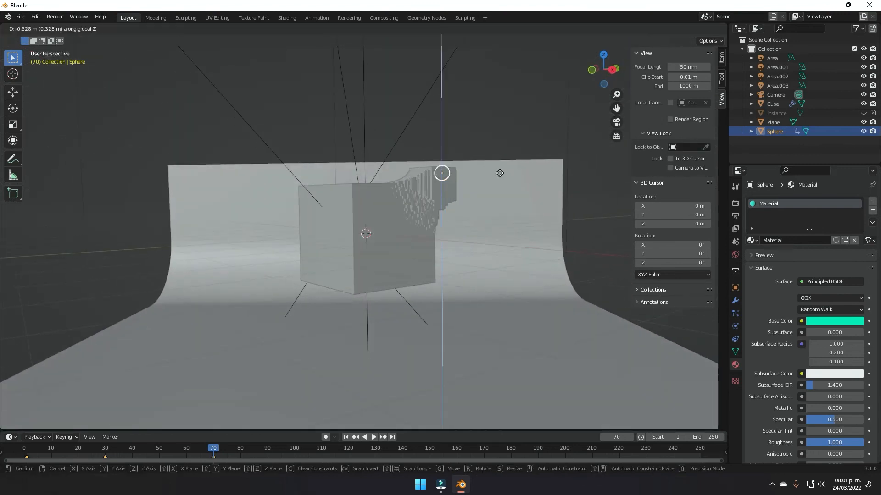
pyautogui.click(500, 173)
pyautogui.moveTo(502, 190); pyautogui.dragTo(443, 200, button='middle')
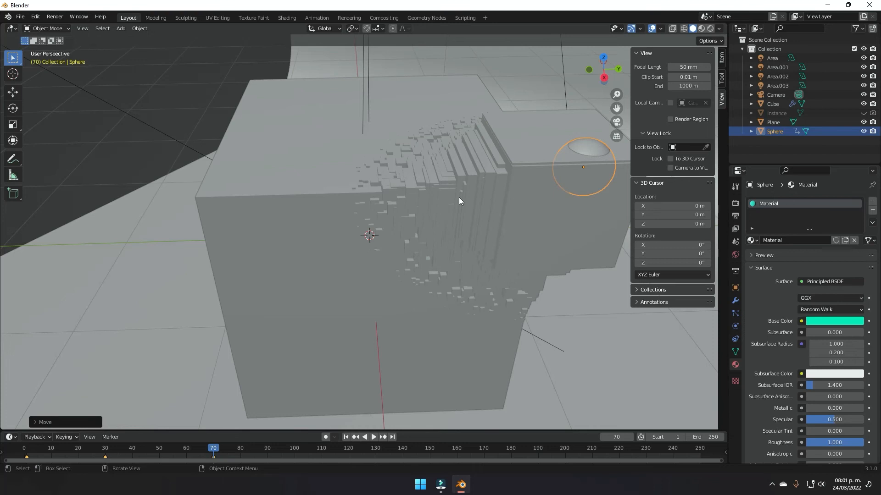
pyautogui.moveTo(434, 218); pyautogui.dragTo(469, 258, button='middle')
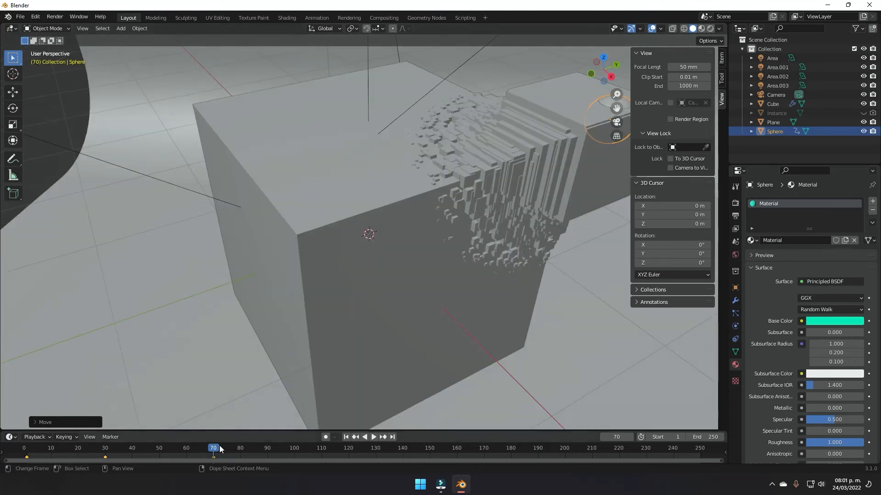
pyautogui.press('space')
pyautogui.moveTo(223, 447); pyautogui.dragTo(213, 447)
pyautogui.scroll(-3, 511, 198)
pyautogui.moveTo(511, 194); pyautogui.dragTo(377, 263, button='middle')
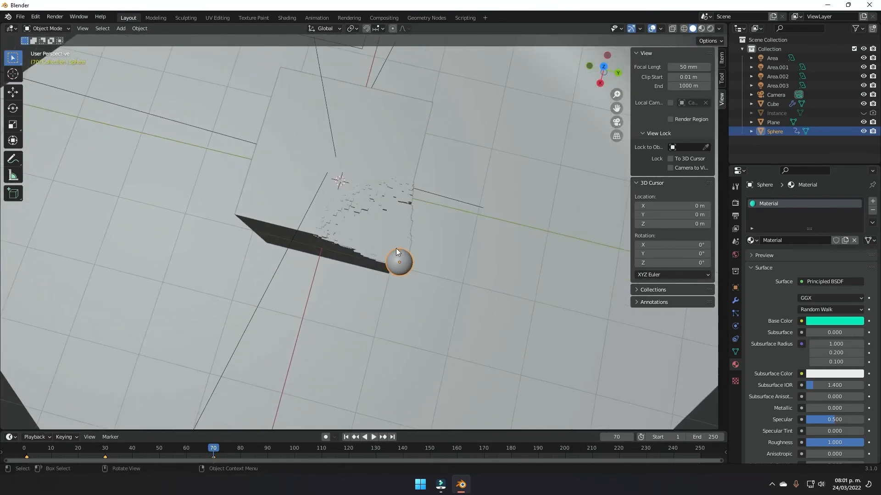
# Step: Move the sphere beside the cube's edge, re-key its frame-70 location, and play back to check
pyautogui.press('g')
pyautogui.click(489, 226)
pyautogui.moveTo(489, 226); pyautogui.dragTo(387, 243, button='middle')
pyautogui.press('i')
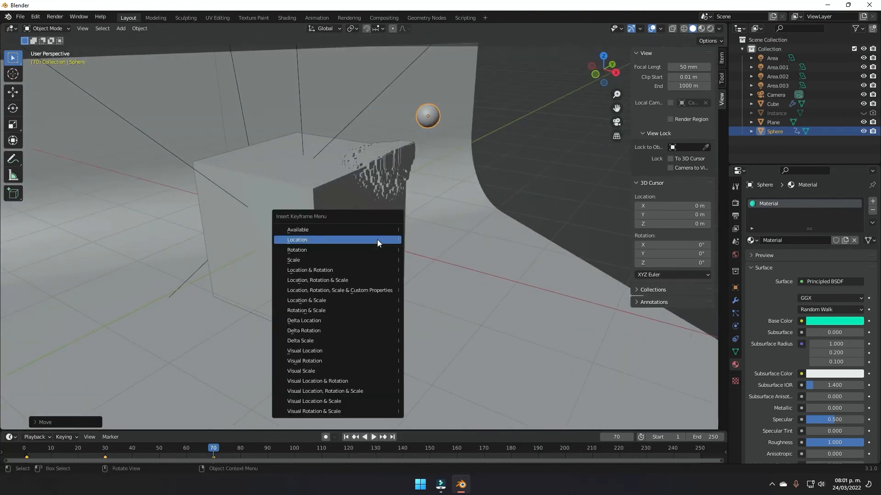
pyautogui.click(377, 240)
pyautogui.press('space')
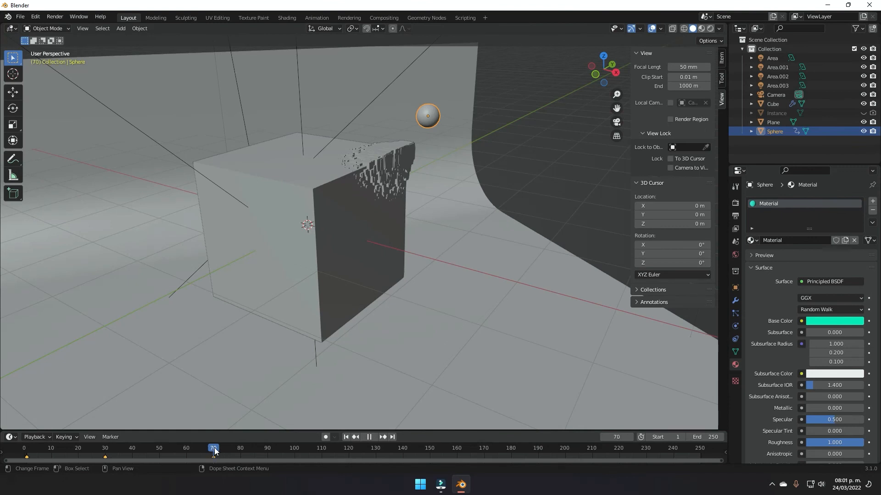
pyautogui.press('space')
pyautogui.moveTo(423, 238); pyautogui.dragTo(447, 230, button='middle')
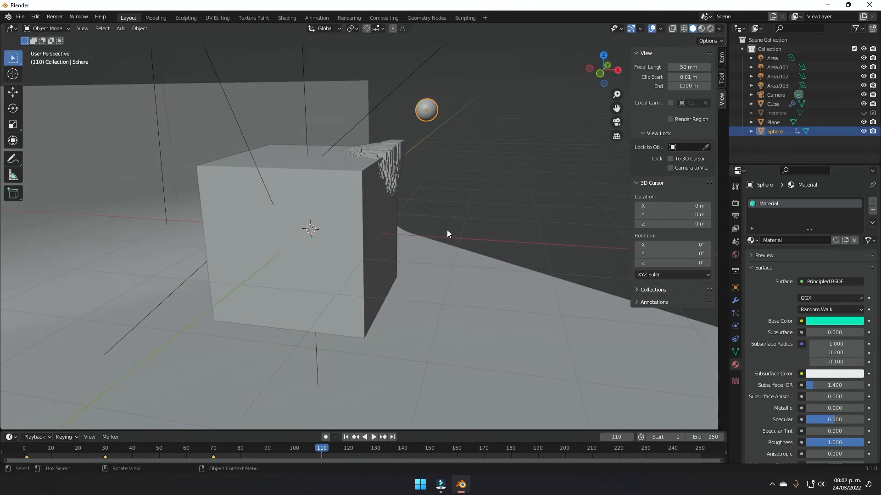
pyautogui.press('KP_0')
pyautogui.hotkey('alt', 'h')
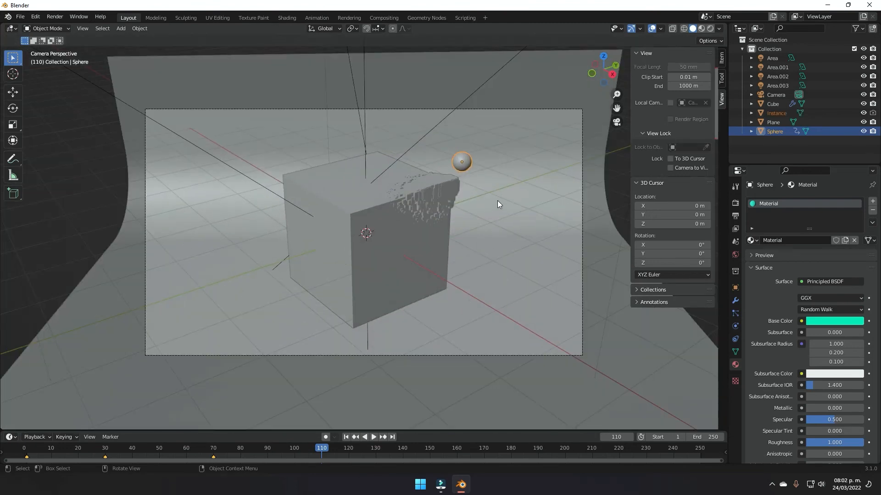
# Step: Lower the sphere along Z into the cube's face, shift it along Y, and key its location at frame 110
pyautogui.press('g')
pyautogui.press('z')
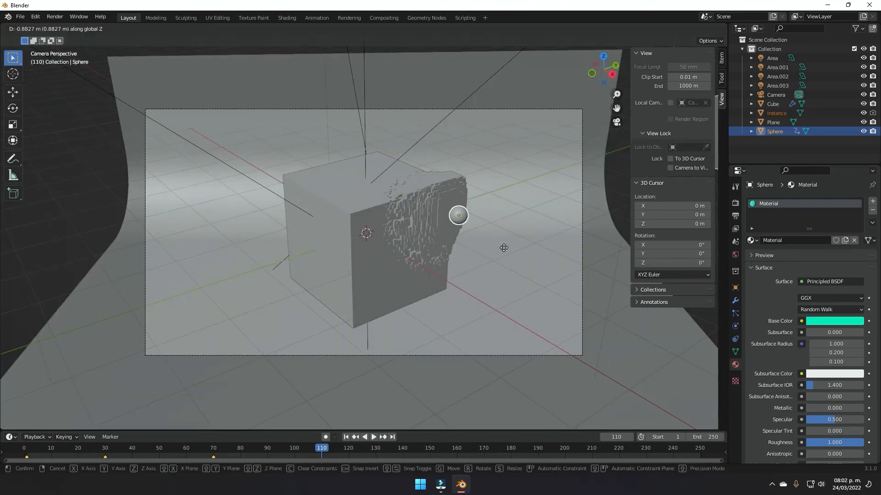
pyautogui.click(508, 301)
pyautogui.press('g')
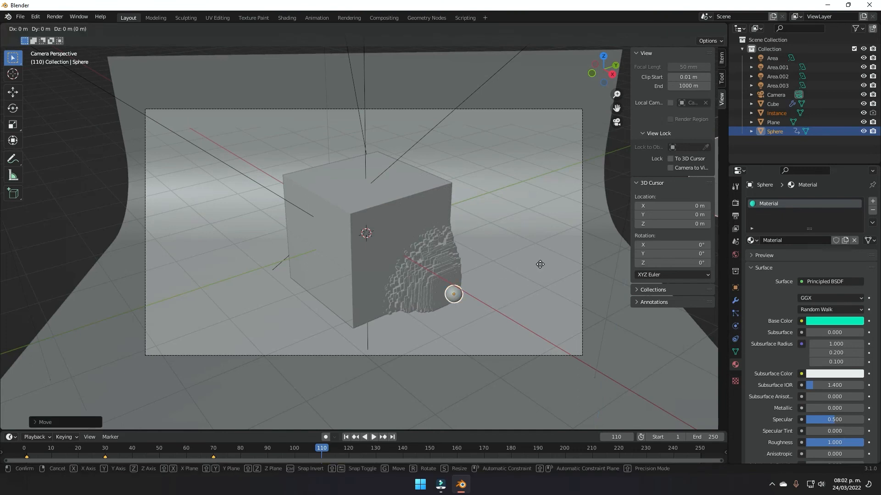
pyautogui.press('y')
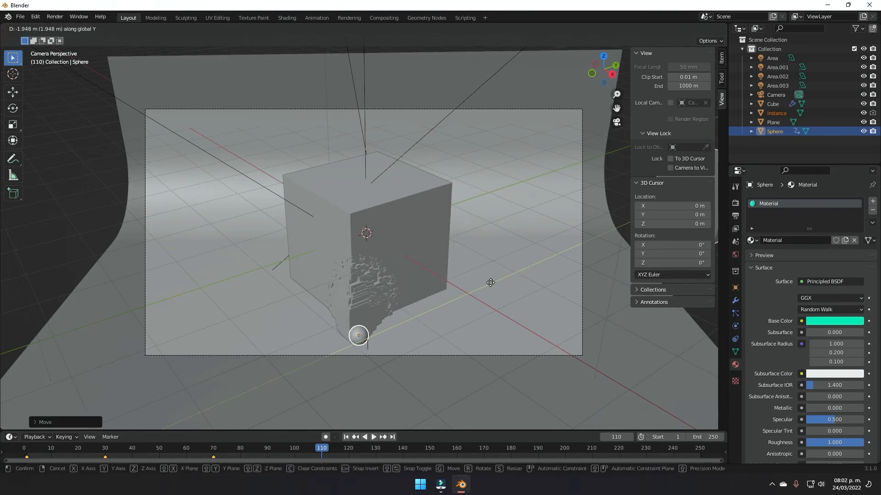
pyautogui.click(478, 278)
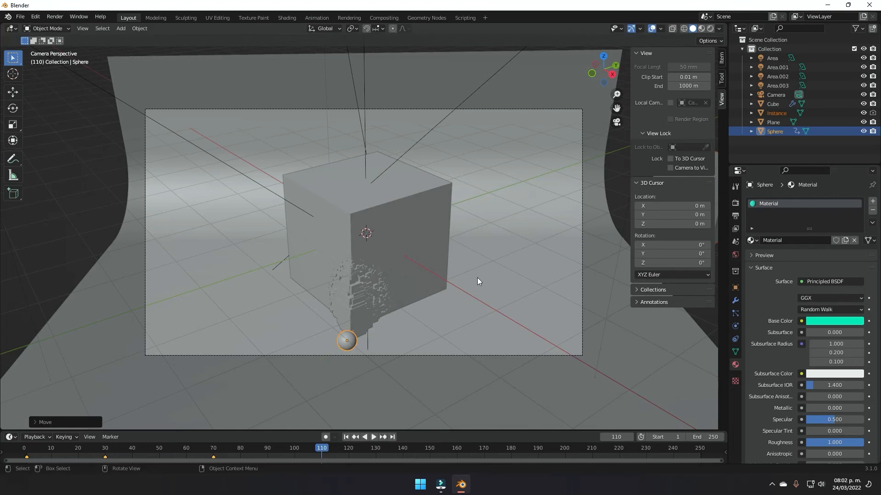
pyautogui.press('i')
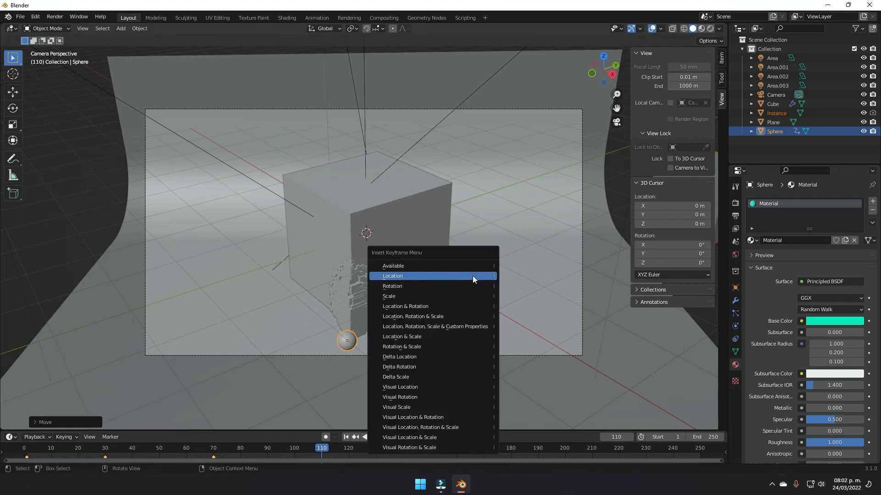
pyautogui.click(473, 276)
# Step: At frame 150, move the sphere left along X around the cube and key its location
pyautogui.moveTo(321, 448); pyautogui.dragTo(429, 448)
pyautogui.press('g')
pyautogui.press('x')
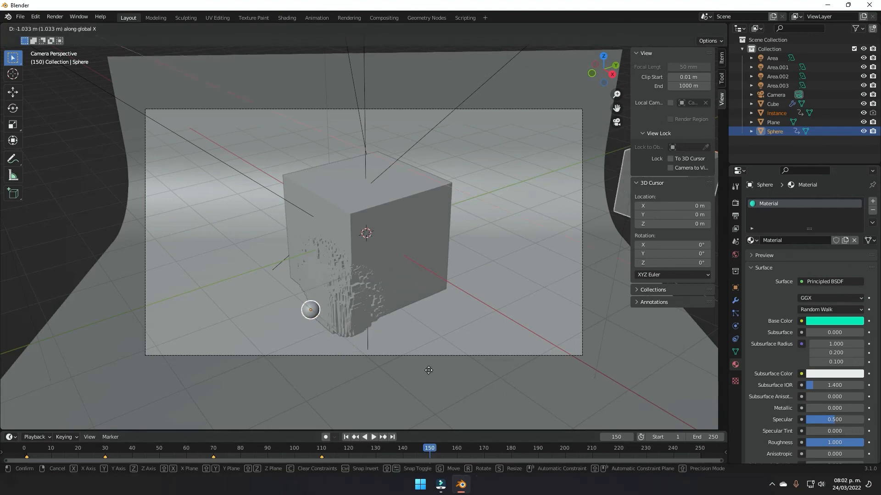
pyautogui.click(385, 341)
pyautogui.press('i')
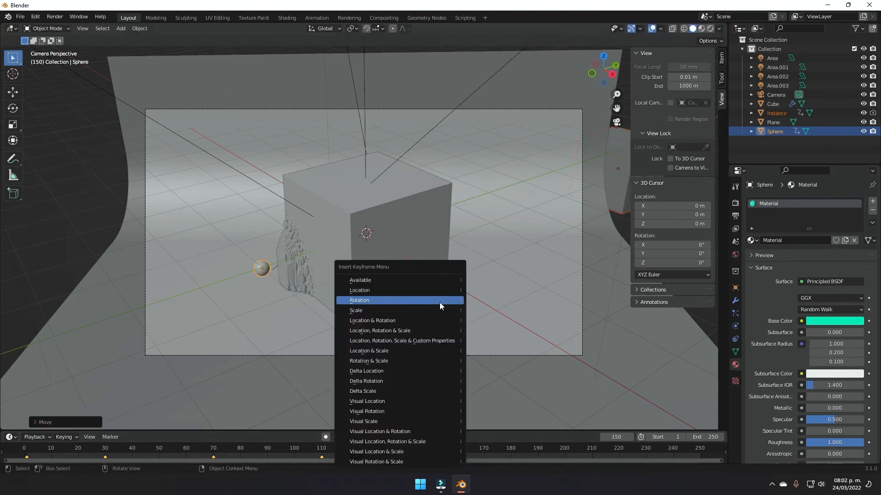
pyautogui.click(438, 291)
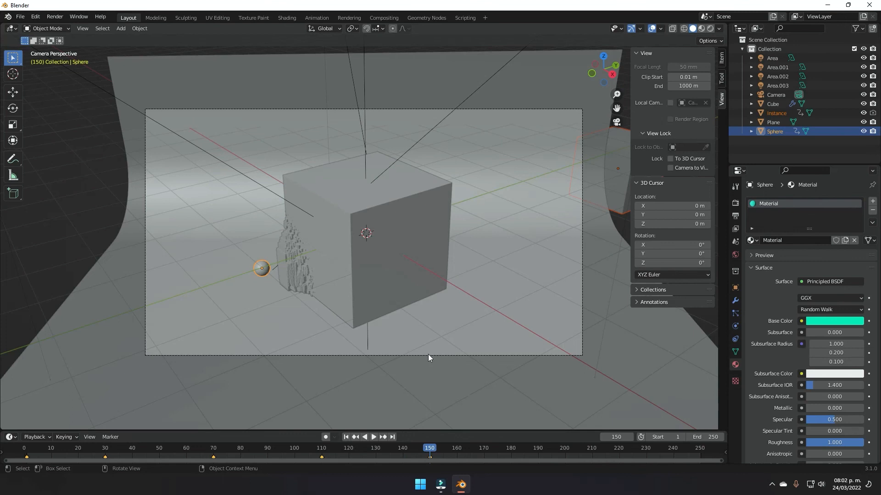
# Step: At frame 190, lift the sphere along Z and key its location
pyautogui.press('space')
pyautogui.press('space')
pyautogui.press('g')
pyautogui.press('z')
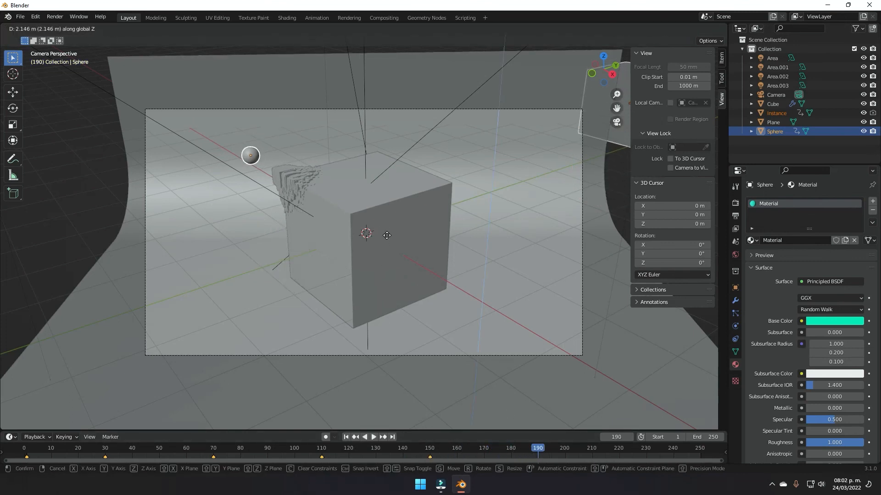
pyautogui.click(387, 237)
pyautogui.press('i')
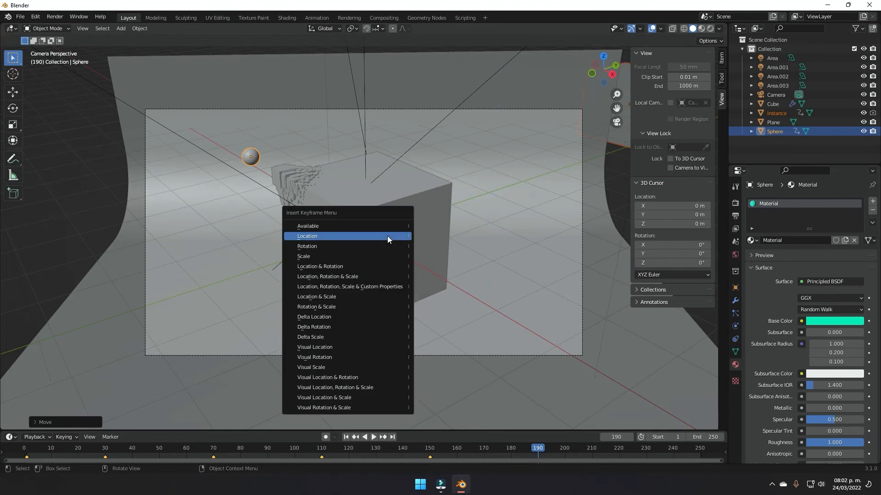
pyautogui.click(387, 236)
# Step: At frame 221, set the sphere over the cube's top centre, key its location, then play to frame 250
pyautogui.moveTo(540, 451); pyautogui.dragTo(616, 444)
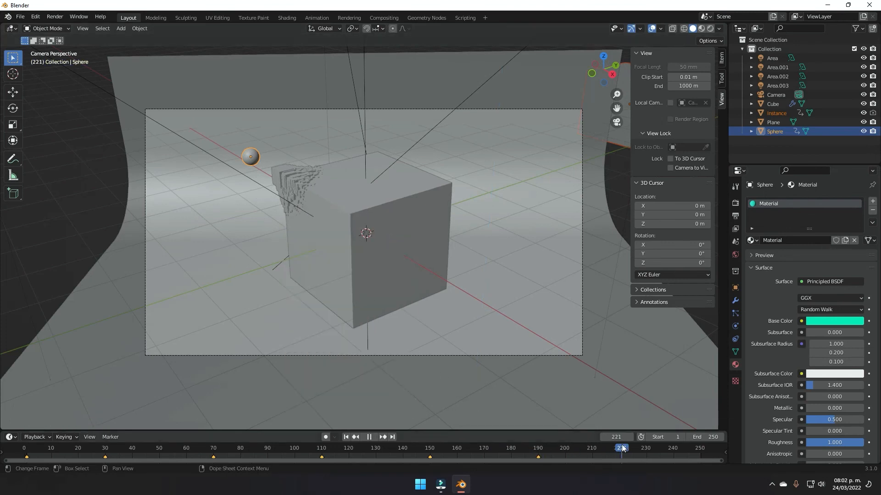
pyautogui.press('g')
pyautogui.hotkey('shift', 'z')
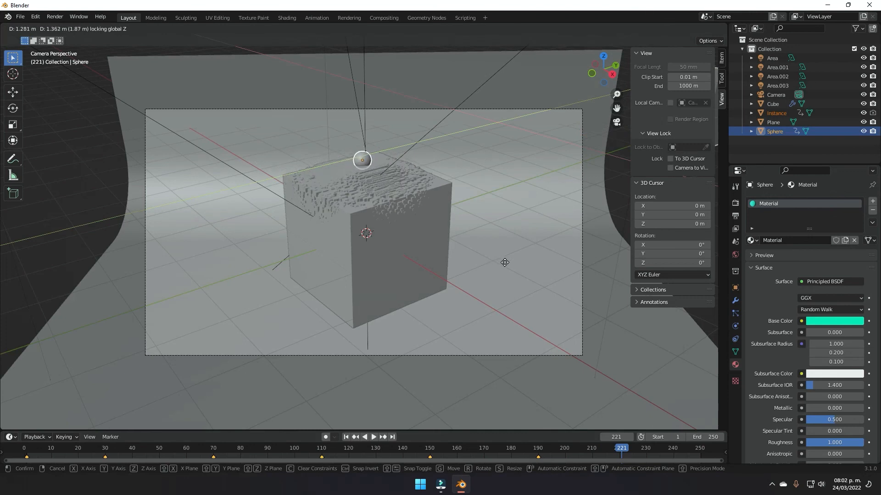
pyautogui.click(504, 262)
pyautogui.press('g')
pyautogui.press('z')
pyautogui.click(496, 293)
pyautogui.press('i')
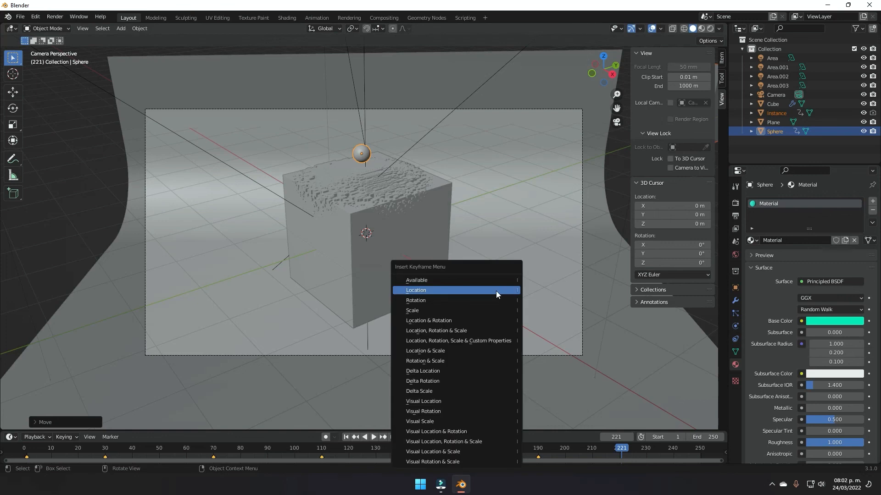
pyautogui.click(496, 291)
pyautogui.press('space')
pyautogui.moveTo(635, 446); pyautogui.dragTo(681, 441)
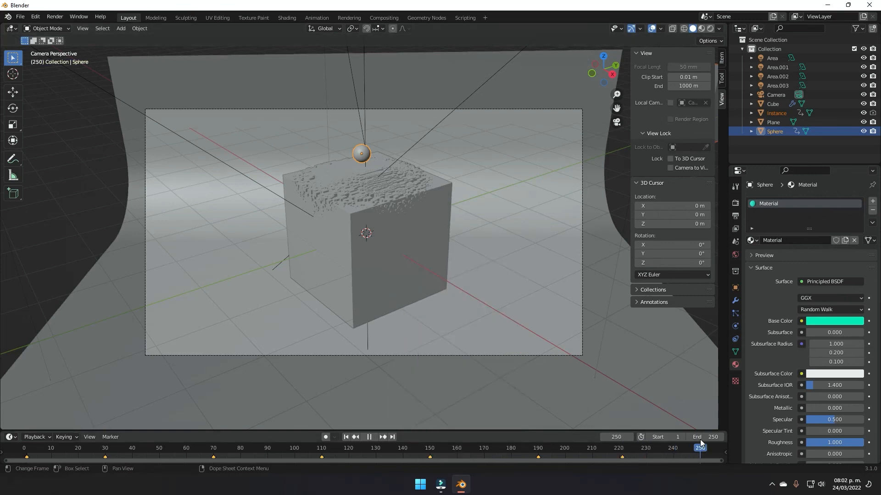
pyautogui.press('space')
# Step: Raise the sphere along Z, key its location at frame 250, and play back the motion
pyautogui.press('g')
pyautogui.press('z')
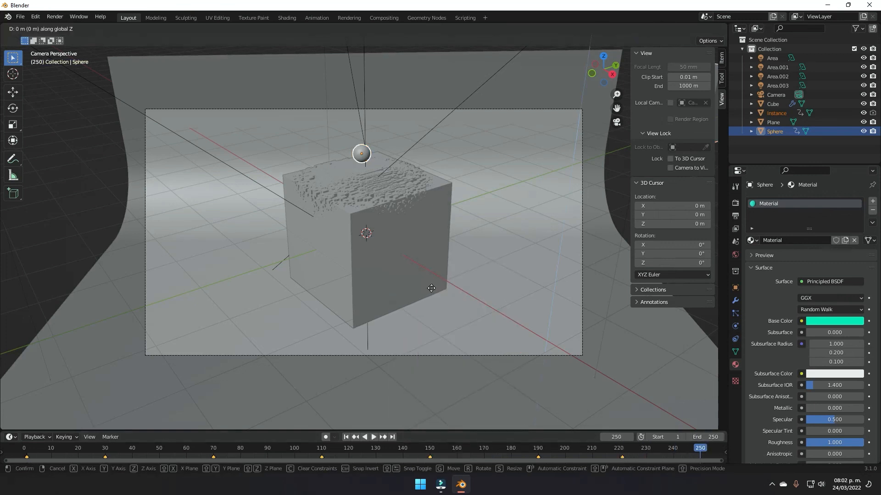
pyautogui.click(440, 211)
pyautogui.press('i')
pyautogui.click(439, 210)
pyautogui.hotkey('shift', 'ctrl', 'space')
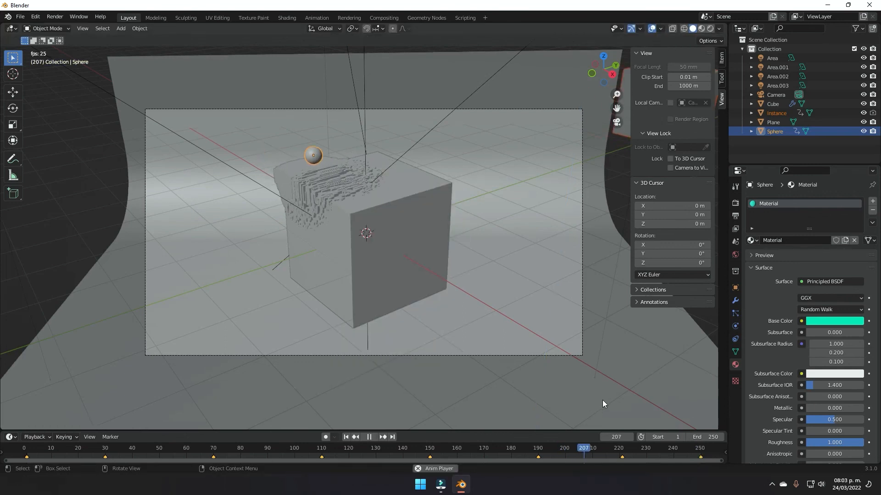
pyautogui.press('space')
pyautogui.moveTo(635, 450); pyautogui.dragTo(302, 450)
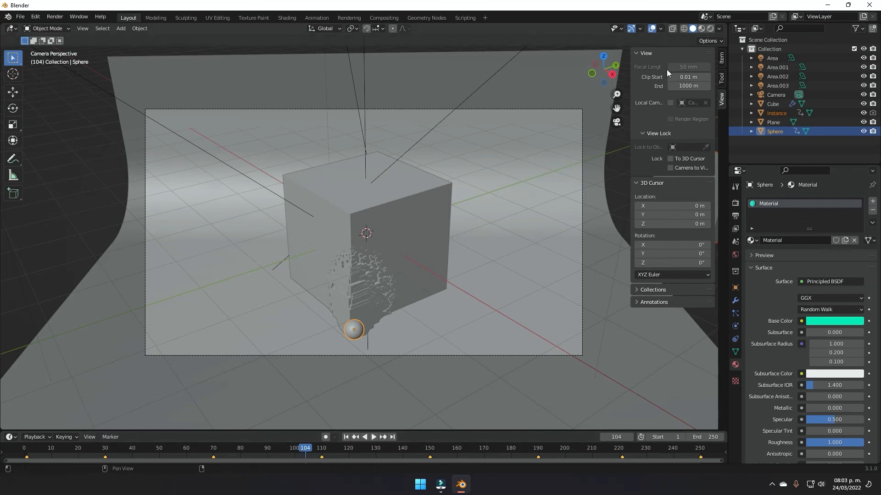
# Step: Switch to Rendered shading and play the animation from frame 0
pyautogui.click(710, 28)
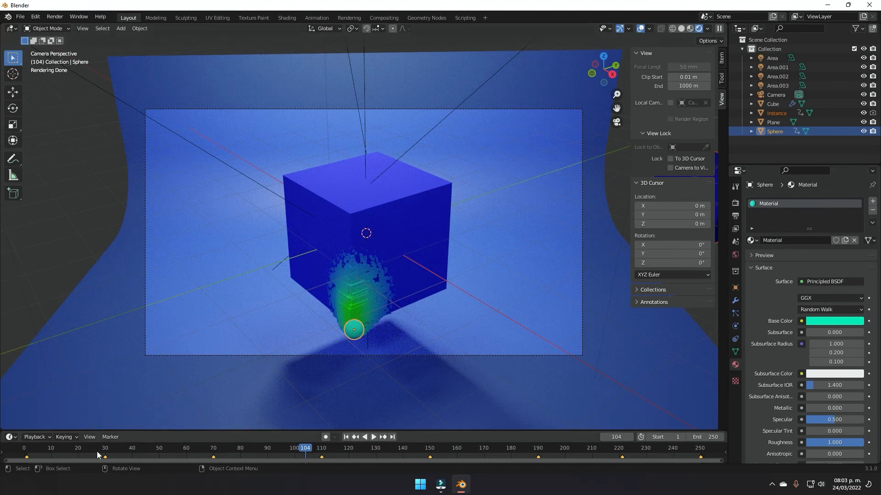
pyautogui.click(25, 448)
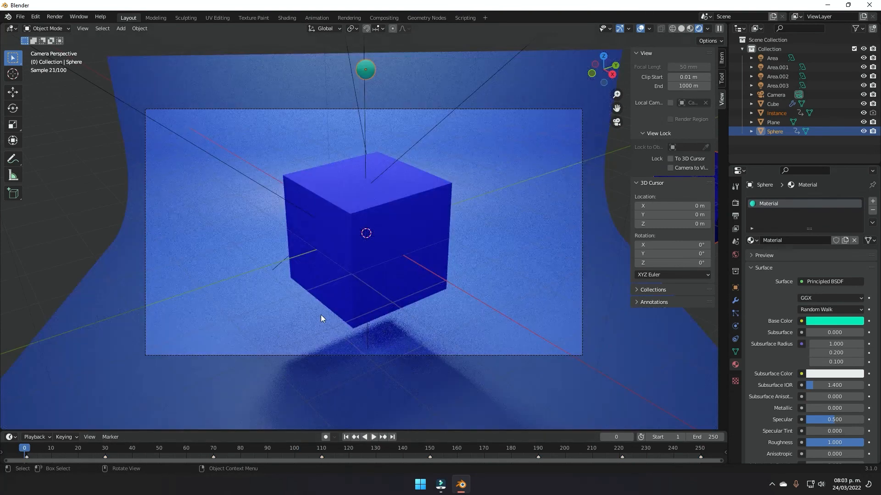
pyautogui.press('space')
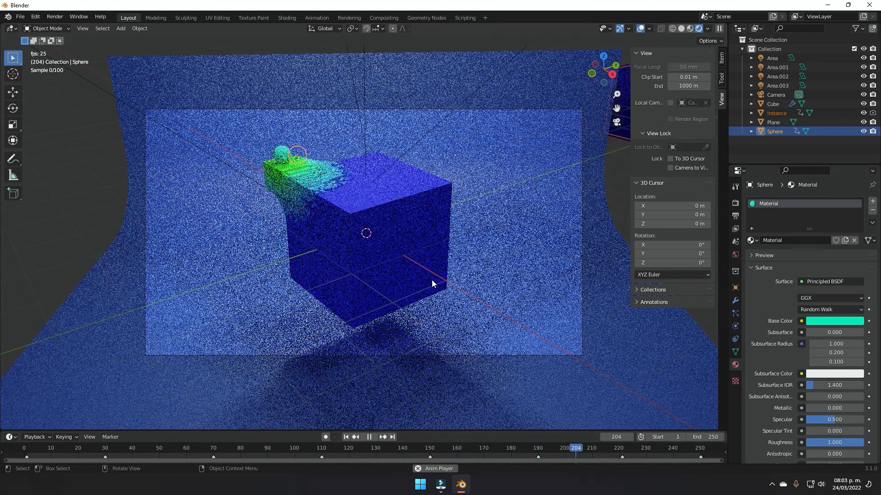
pyautogui.press('space')
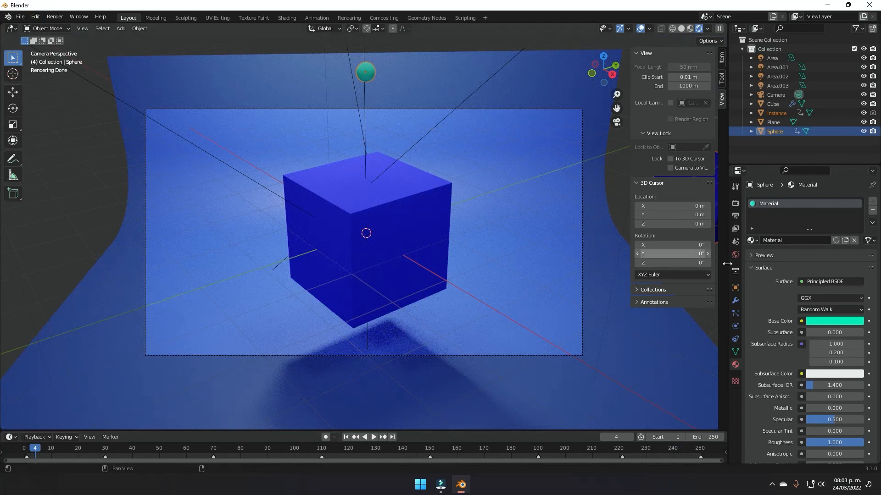
# Step: In Output properties, point the output path to the Desktop project folder instead of /tmp, then open the Render menu
pyautogui.click(735, 216)
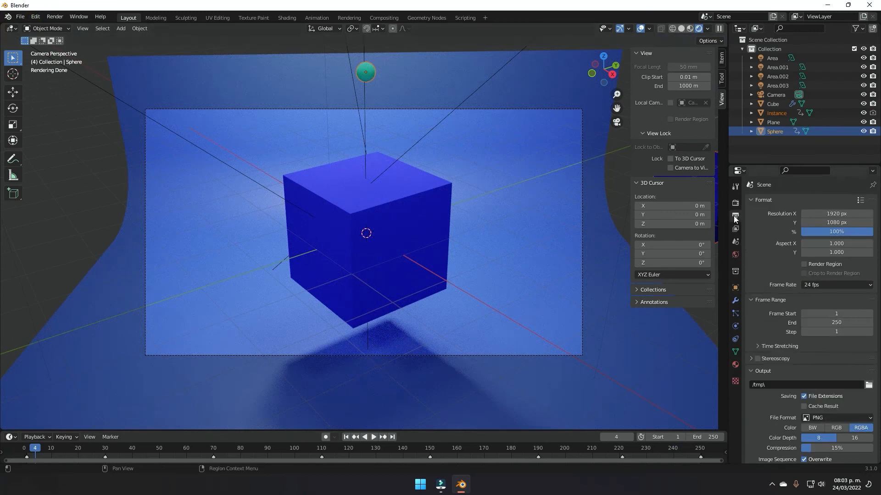
pyautogui.scroll(-4, 831, 329)
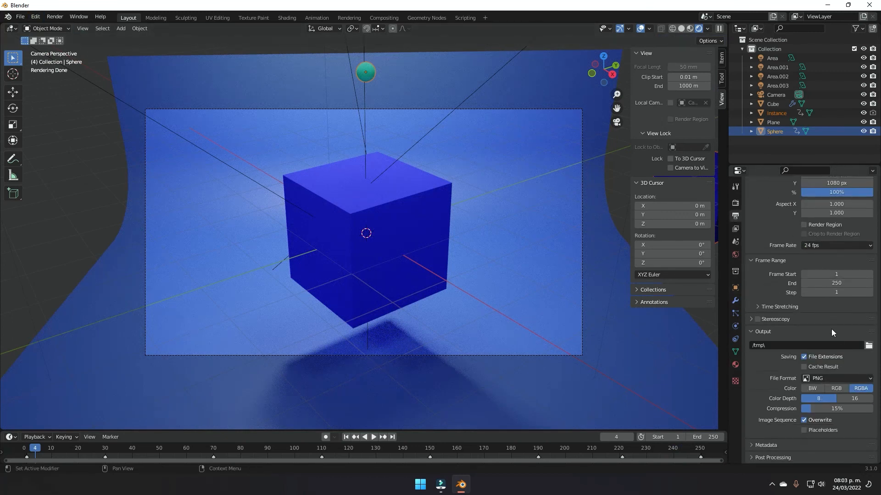
pyautogui.click(869, 346)
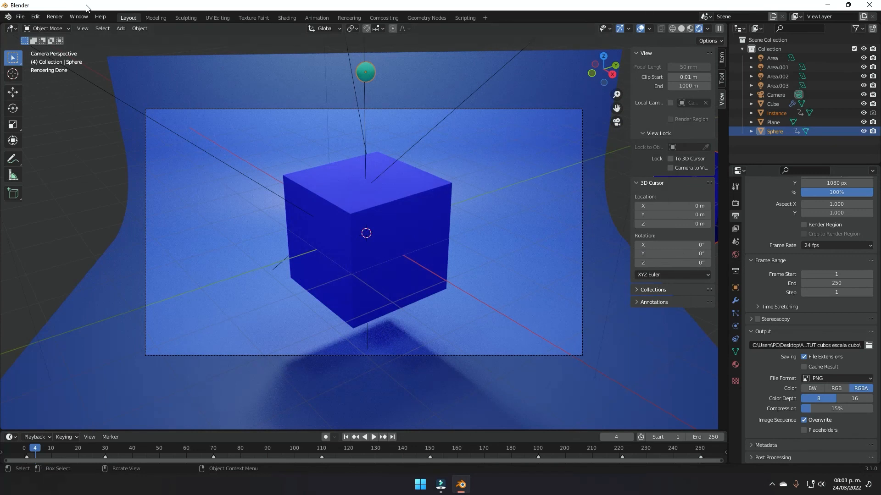
pyautogui.click(56, 15)
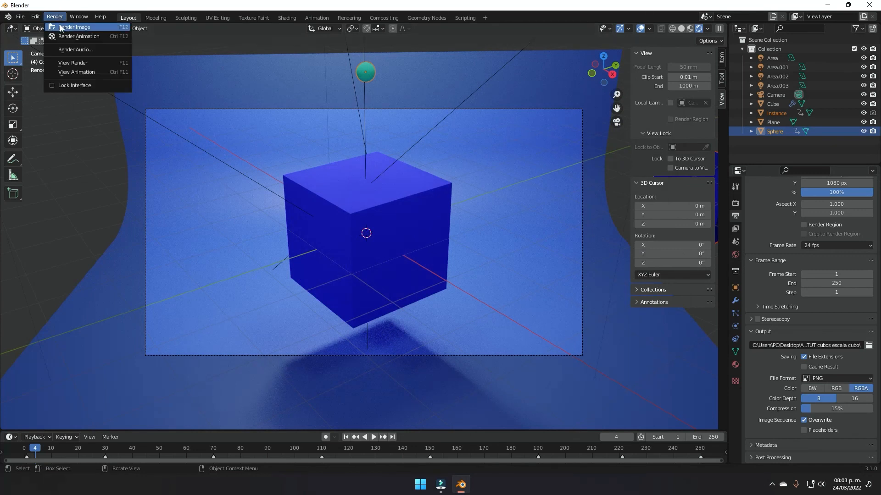